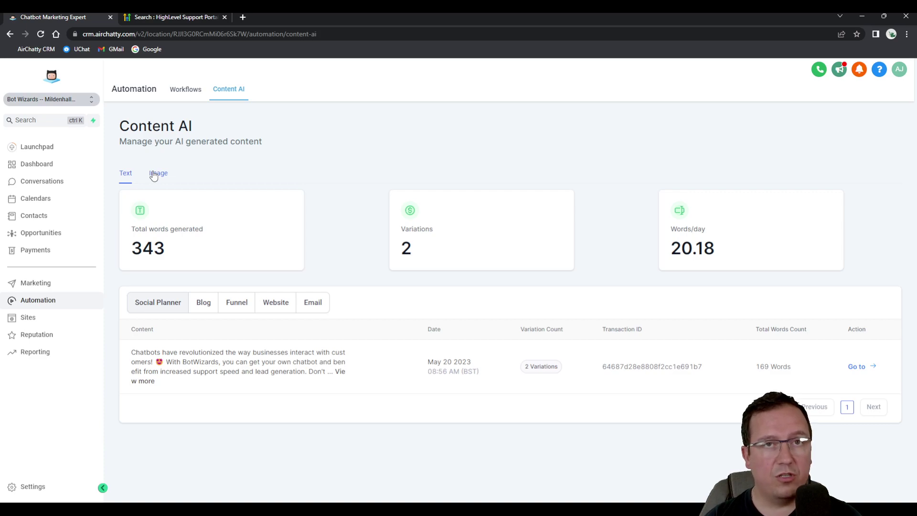
Step: Review the Content AI statistics for text and images, and inspect the generated content of the Social Planner text entry
left_click(154, 175)
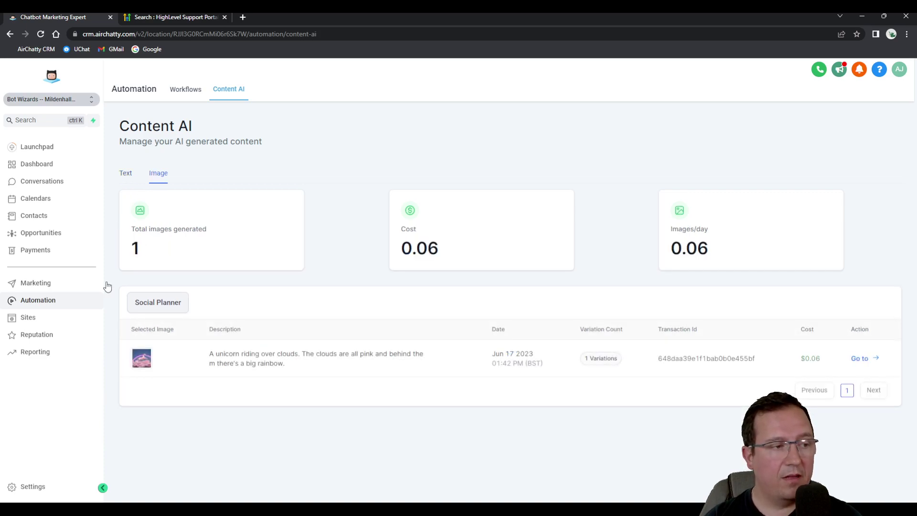
left_click(124, 174)
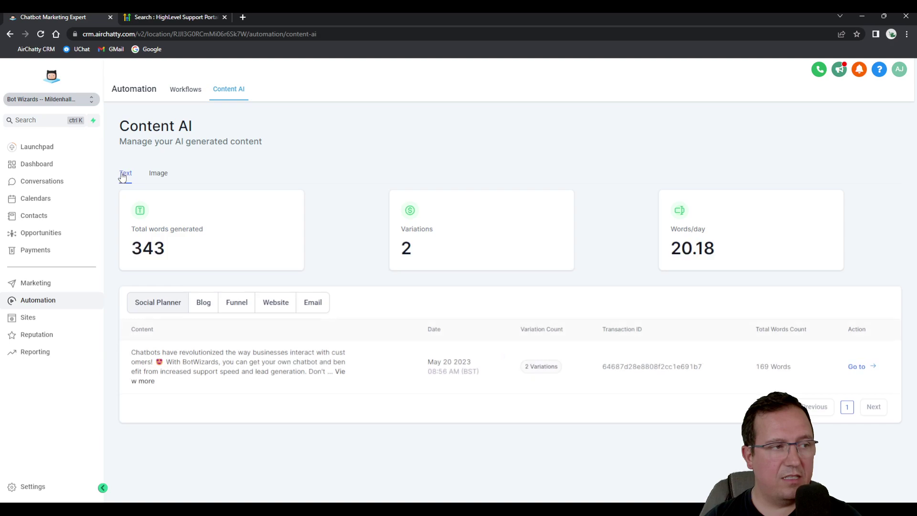
left_click(159, 174)
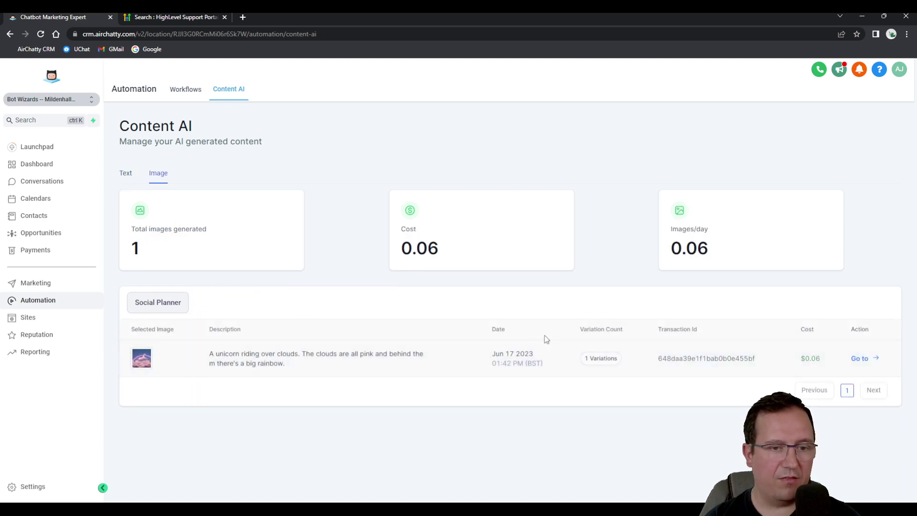
left_click(126, 174)
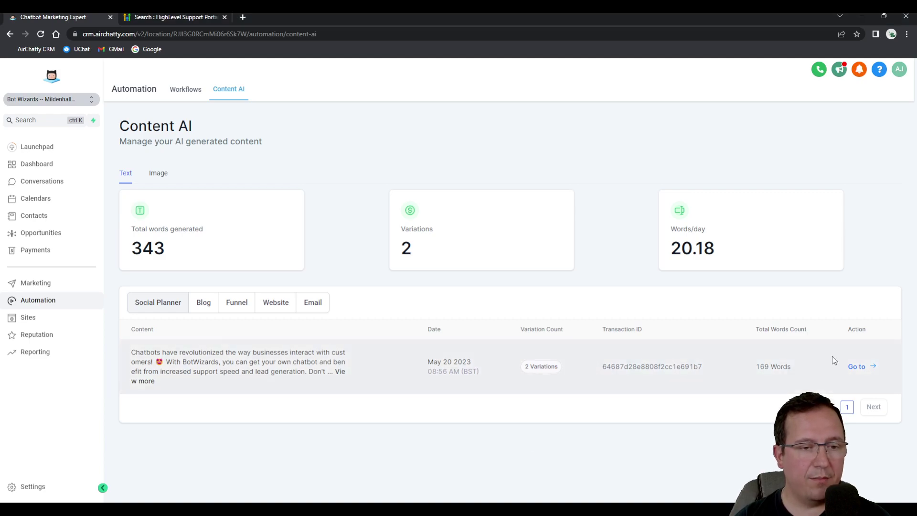
left_click(858, 366)
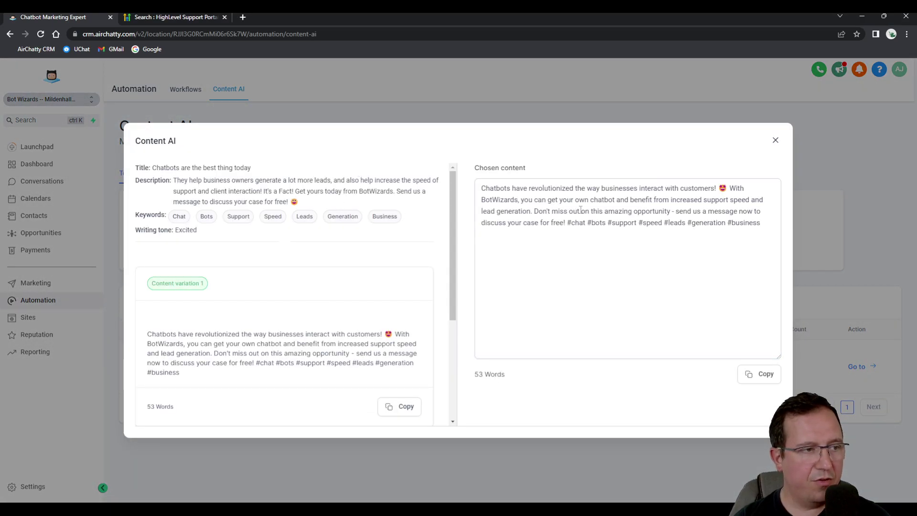
left_click(776, 140)
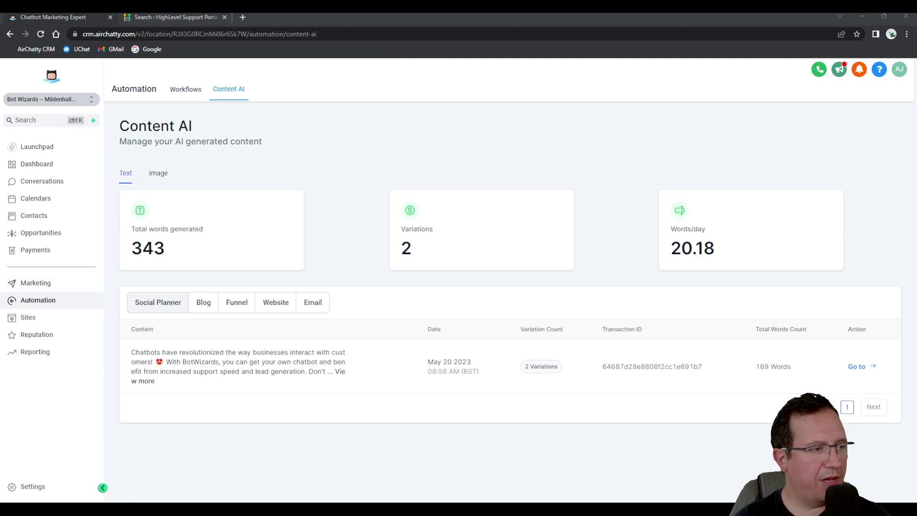
Step: Create a new email campaign from the Blank template using the Design Editor
left_click(42, 286)
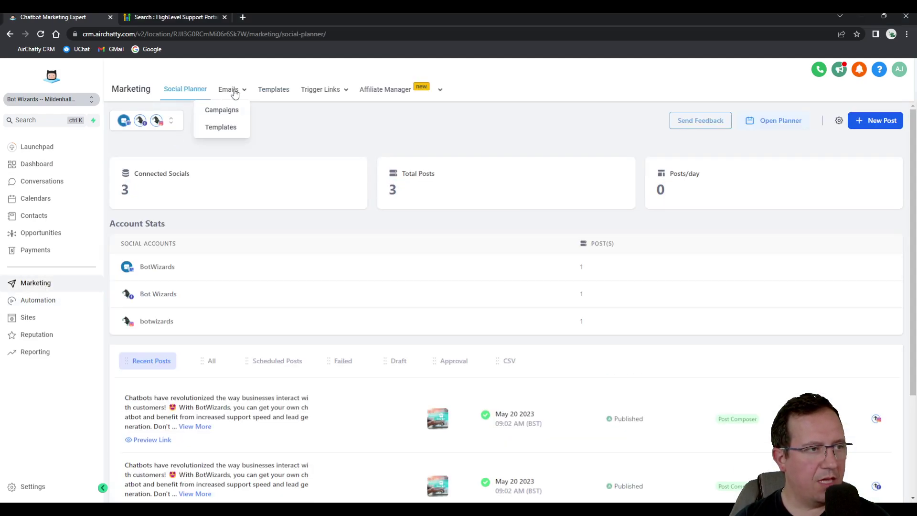
left_click(223, 110)
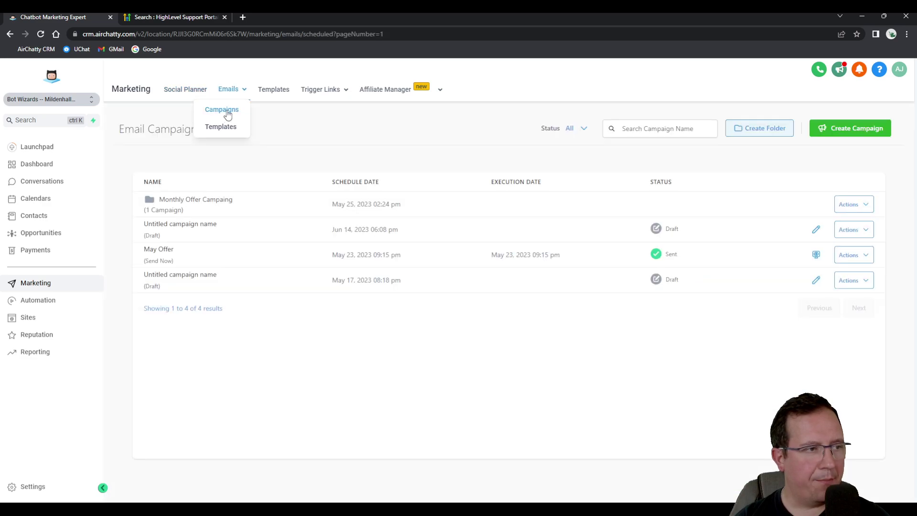
left_click(873, 132)
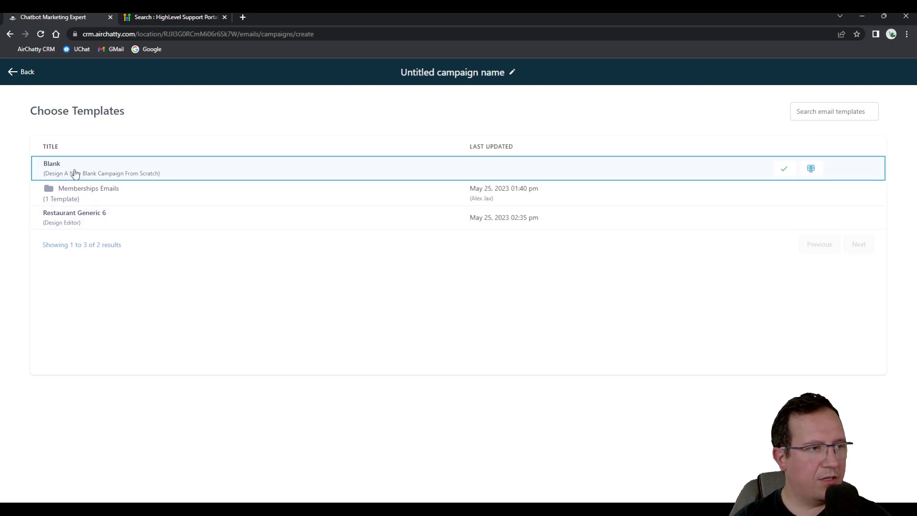
left_click(783, 169)
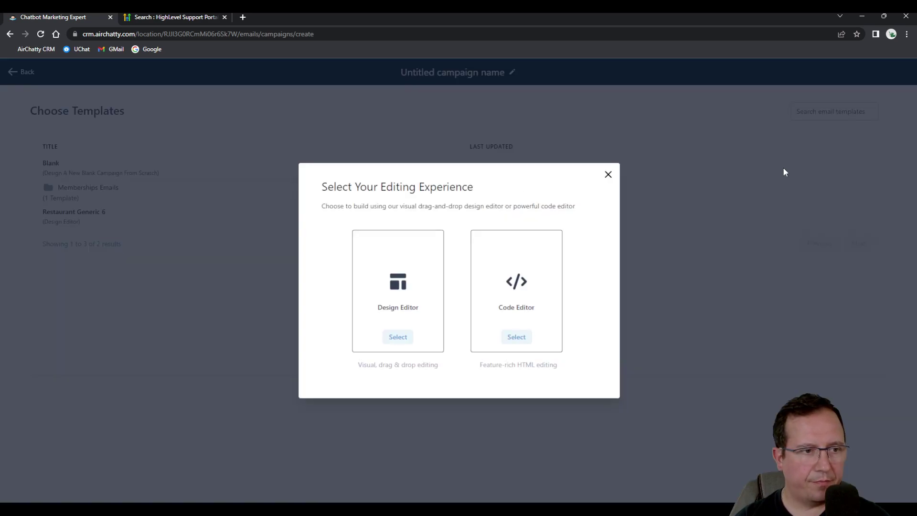
left_click(398, 338)
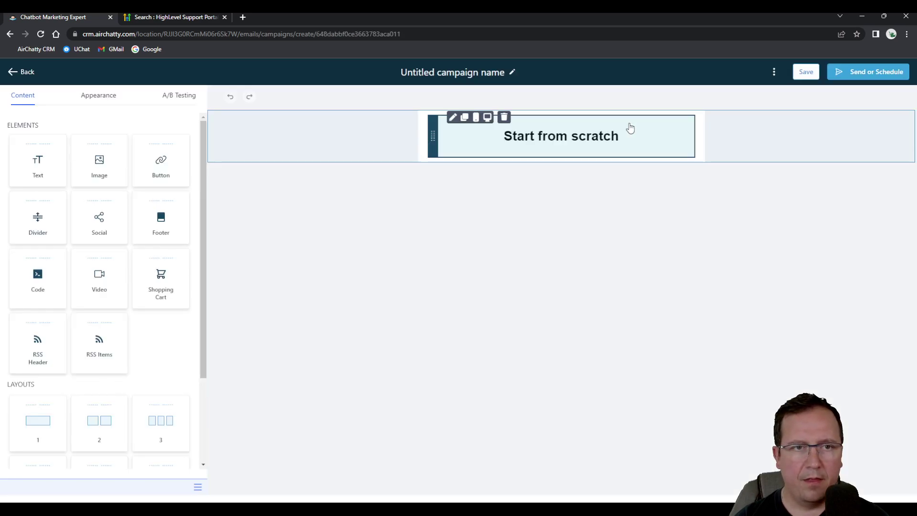
Step: Rename the untitled campaign as "AI Welcome Email"
left_click(499, 72)
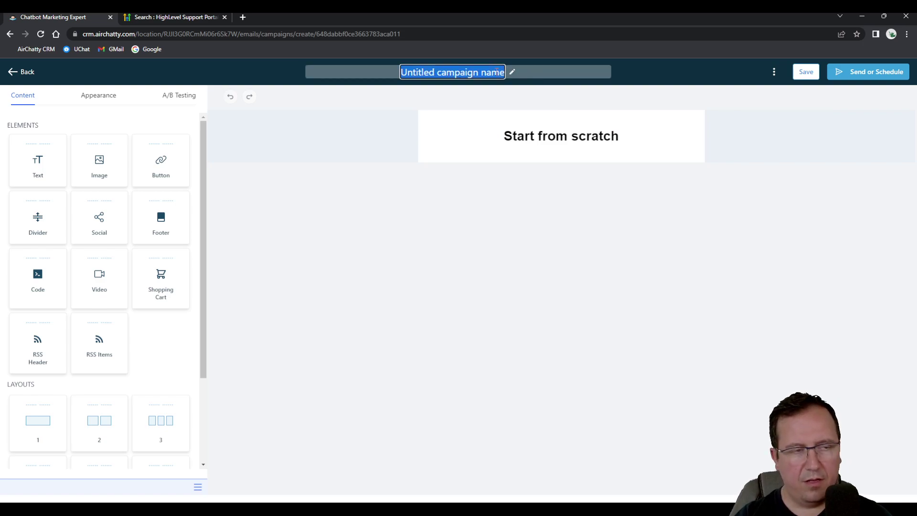
type("AI Welcome Email")
key("Return")
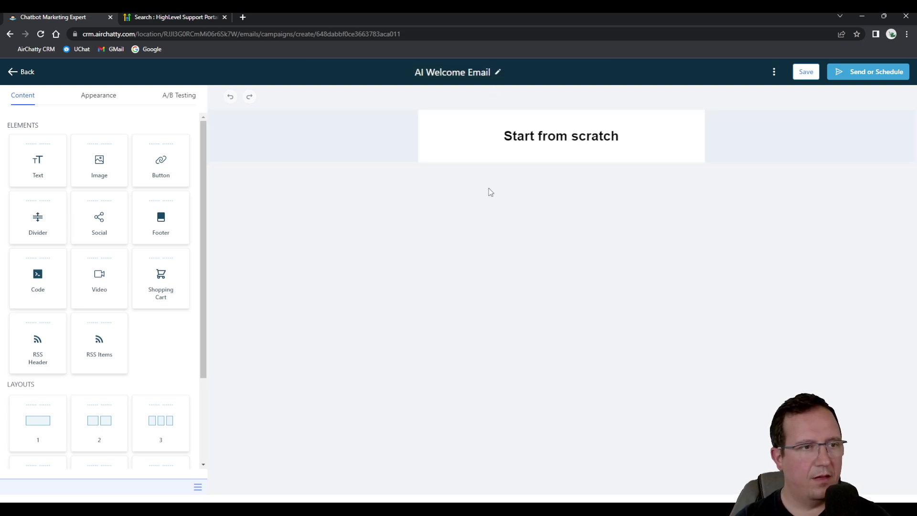
Step: Replace the email's heading text "Start from scratch" with "Welcome to the team!" and finish editing it
left_click(576, 144)
left_click_drag(162, 228, 8, 219)
type("Welcome to the team!")
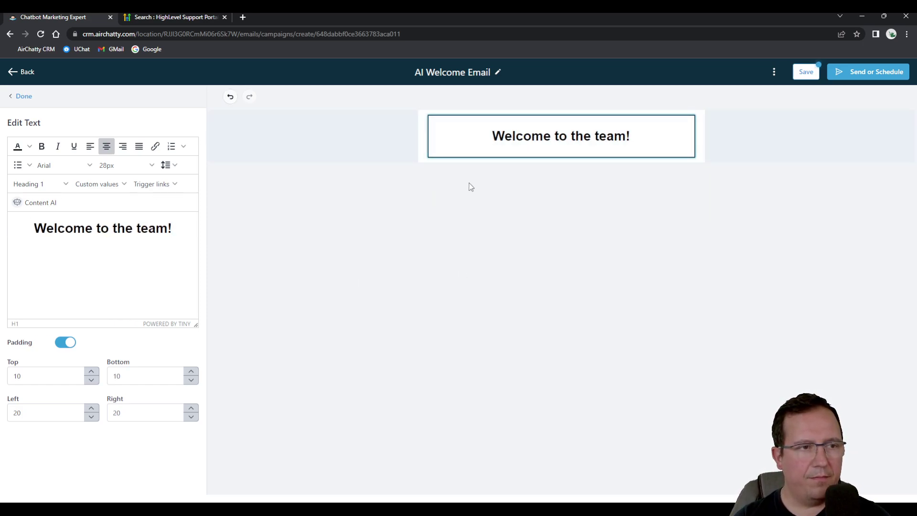
left_click(19, 98)
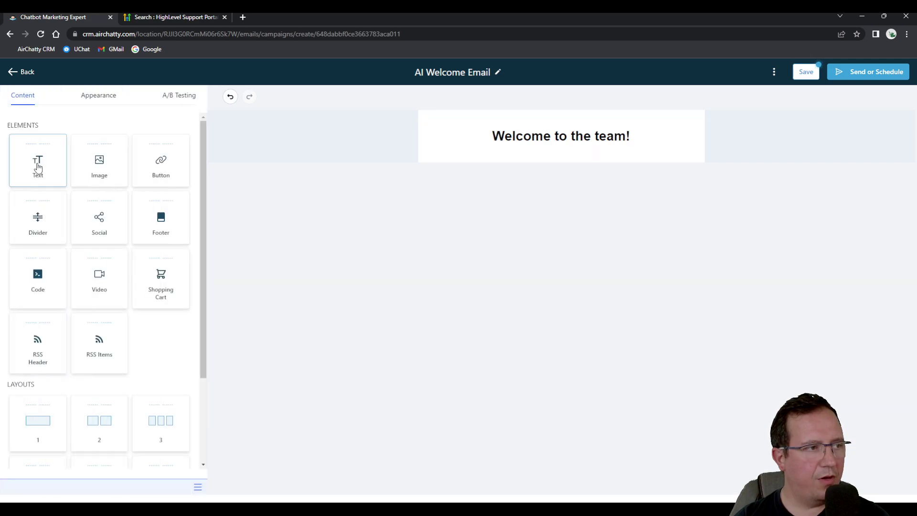
Step: Add a text element below the email's heading and open the Content AI generator for its body text
left_click_drag(55, 169, 519, 158)
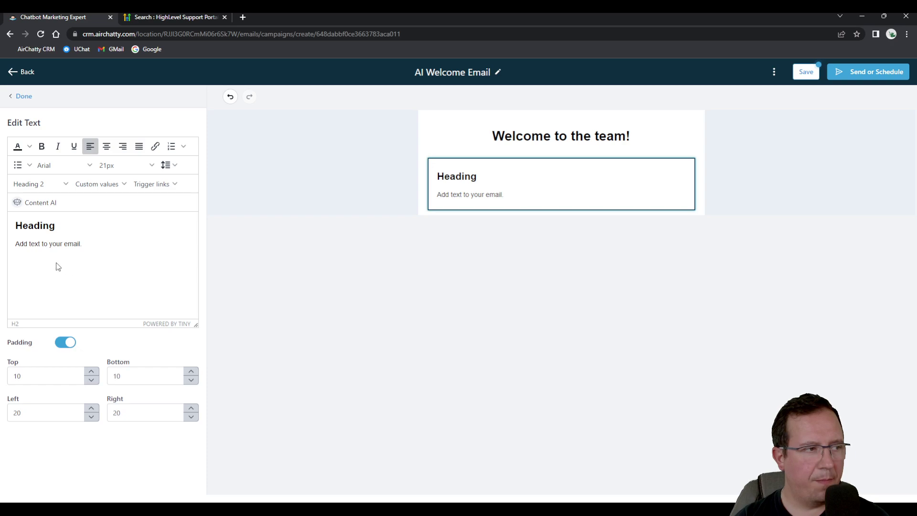
left_click(22, 245)
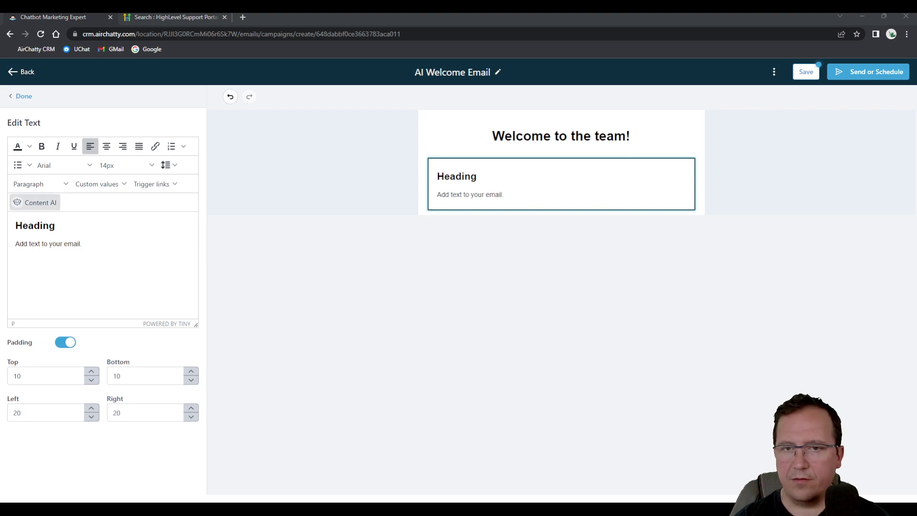
left_click(32, 203)
Step: Look through the available content contexts and set the context to Introduction
left_click(381, 193)
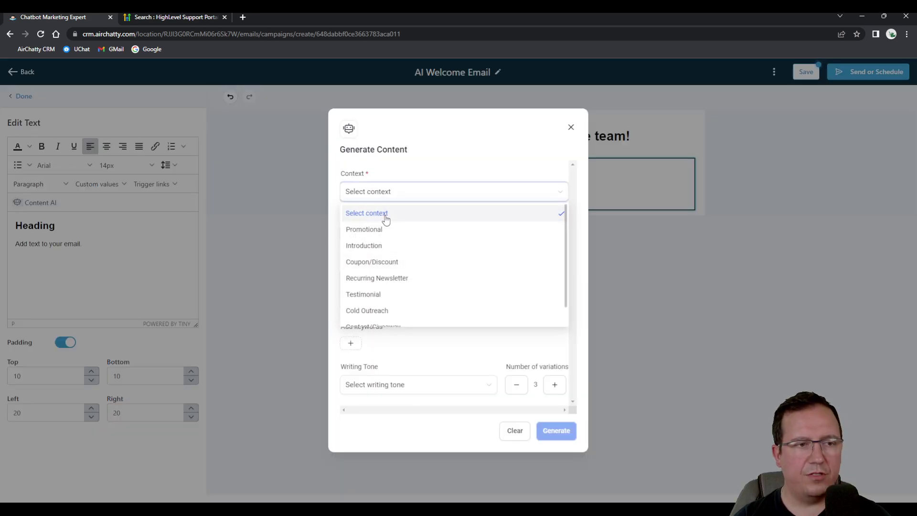
scroll(393, 220, "down", 1)
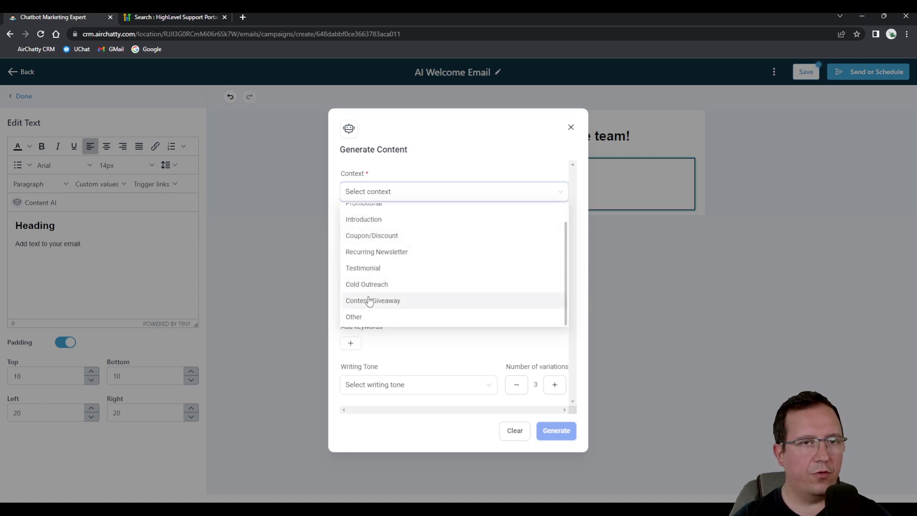
scroll(375, 267, "up", 1)
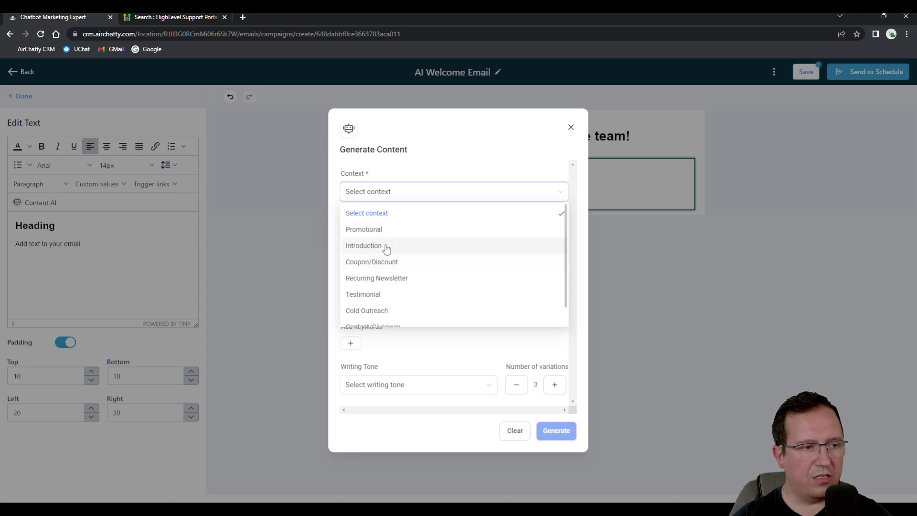
scroll(387, 249, "down", 1)
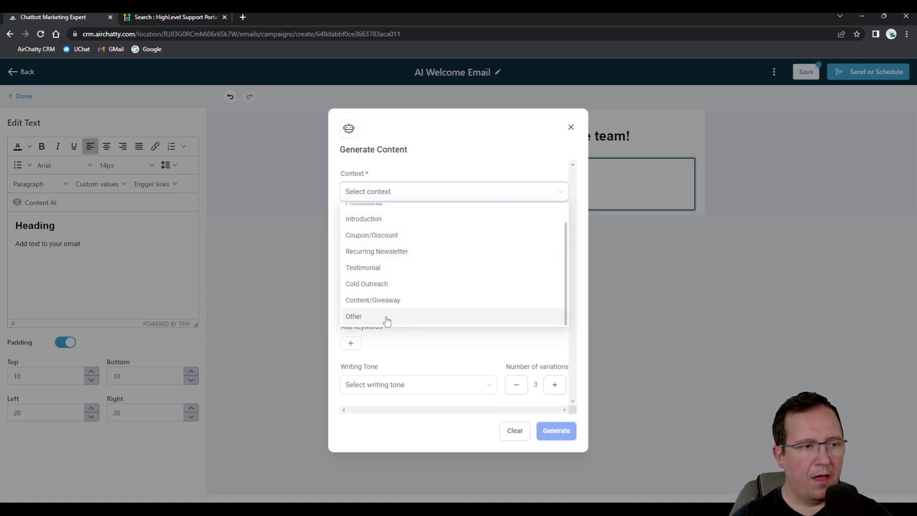
scroll(378, 250, "up", 1)
left_click(375, 246)
Step: Enter "Welcome to our team!" as the content title
left_click(390, 232)
type("Welcome t")
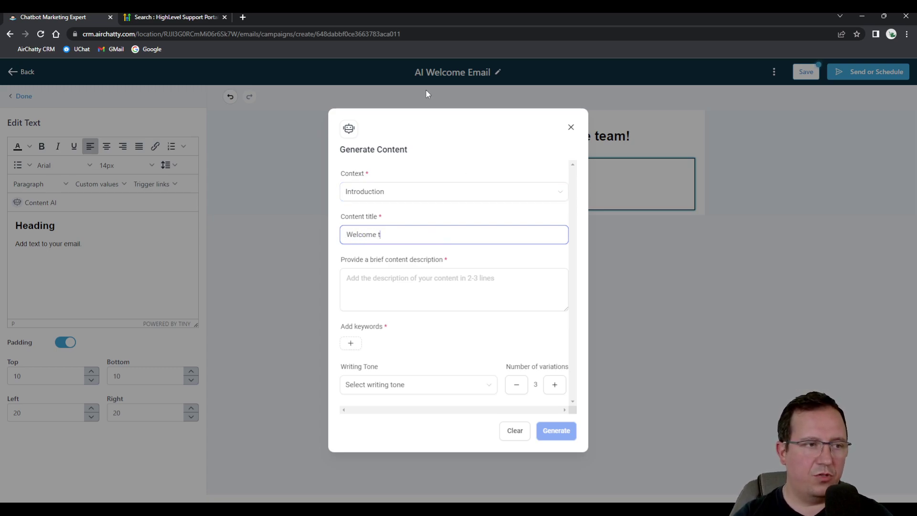
type("o our team! ")
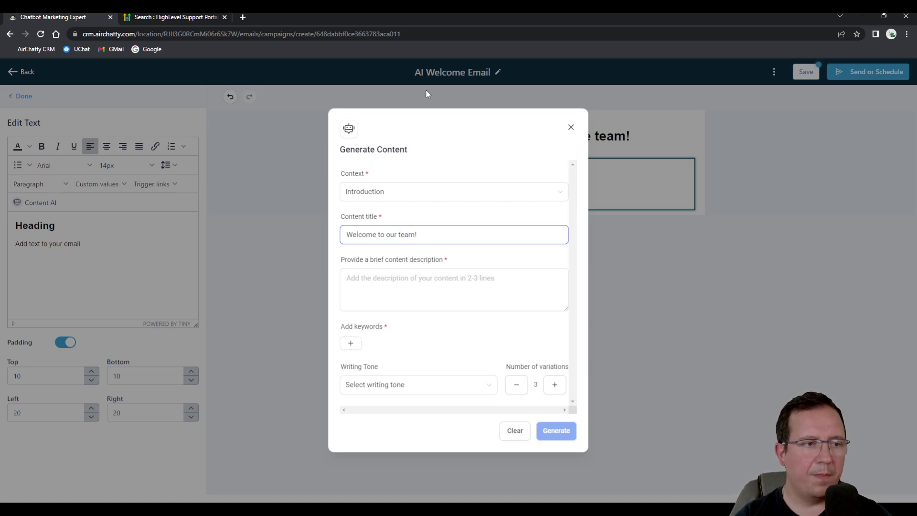
Step: Try numbers in the content title, 44 at its end and 15 at its start, and remove them again
type("44")
key("Tab")
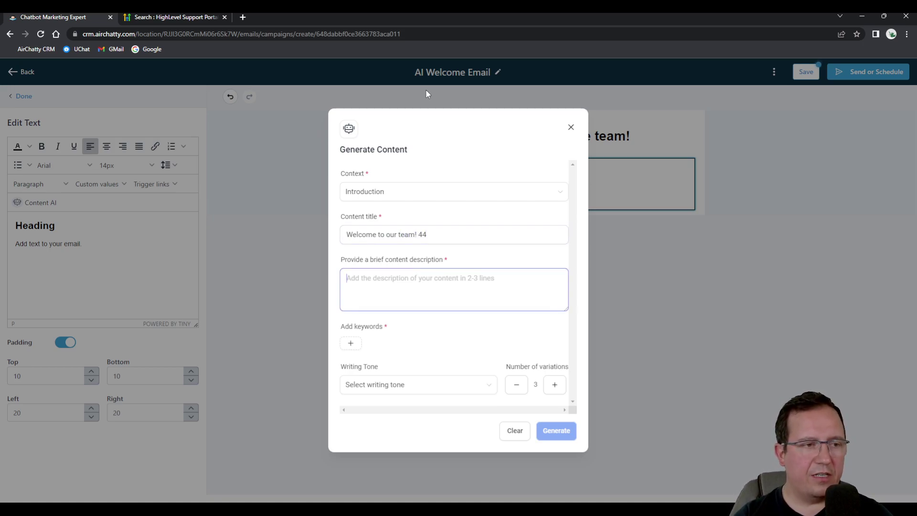
left_click(568, 234)
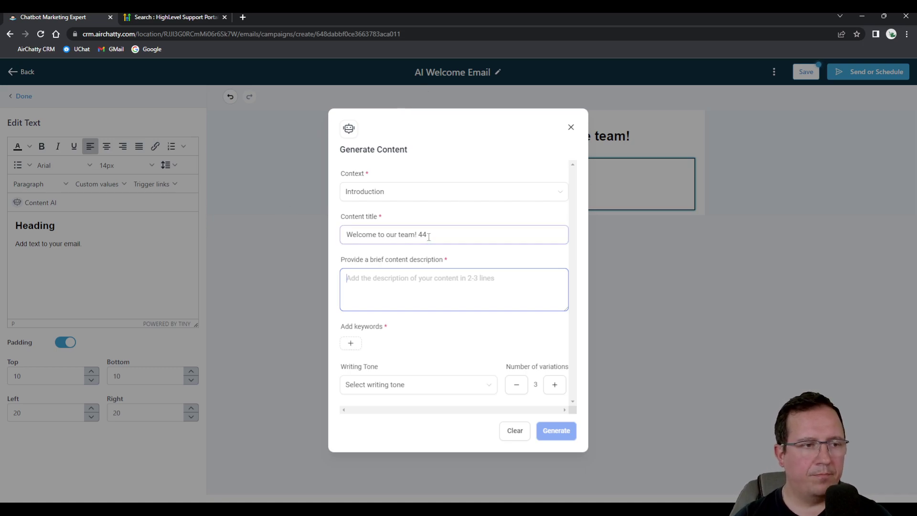
key("BackSpace")
key("BackSpace")
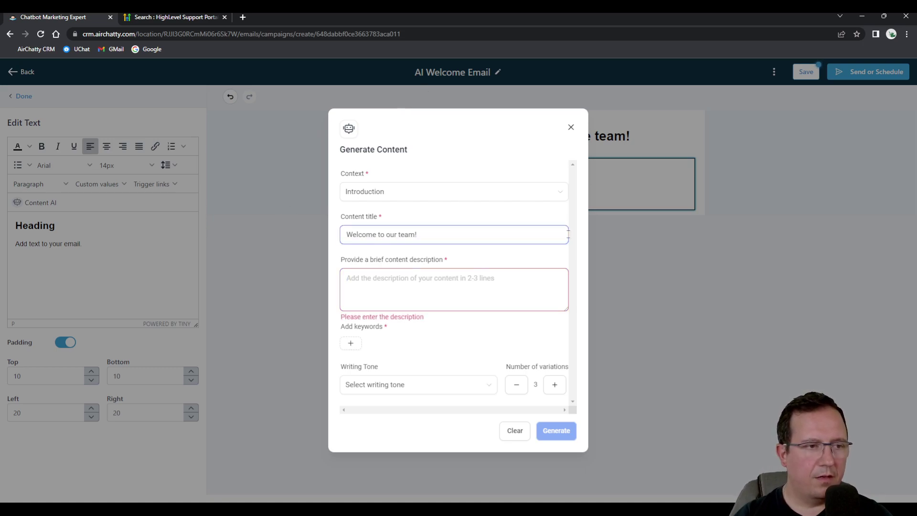
key("Home")
type("15")
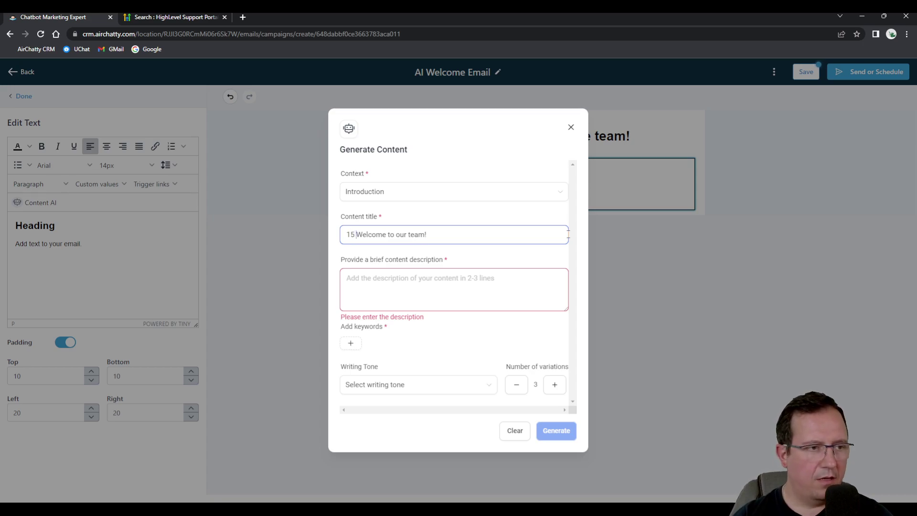
left_click_drag(354, 237, 311, 247)
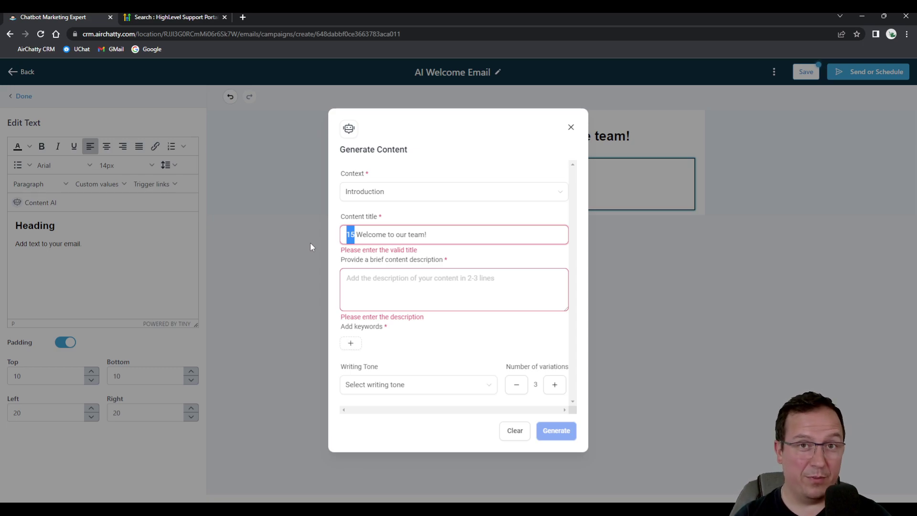
key("BackSpace")
key("Delete")
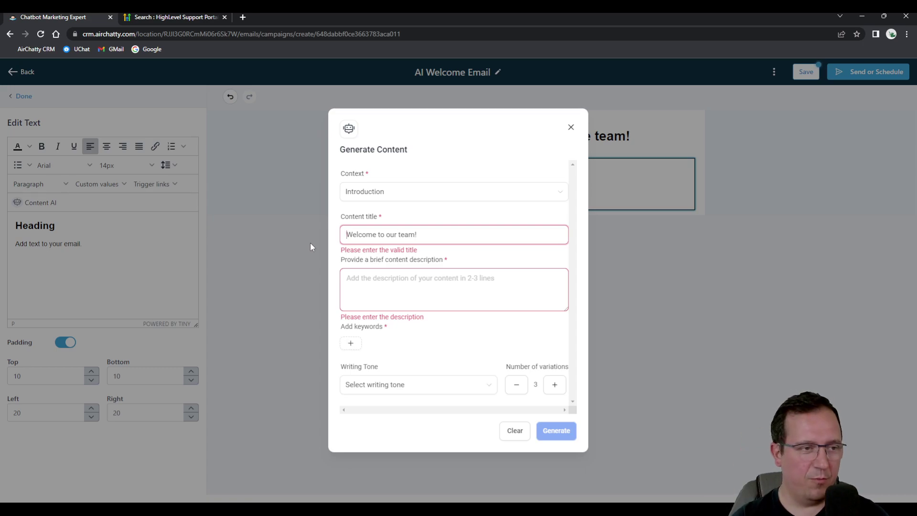
Step: Begin the content description with "Welcome to BotWizards team, the place where you learn how to use your uChat Chatbot and your AirChatty CRM integration."
left_click(411, 292)
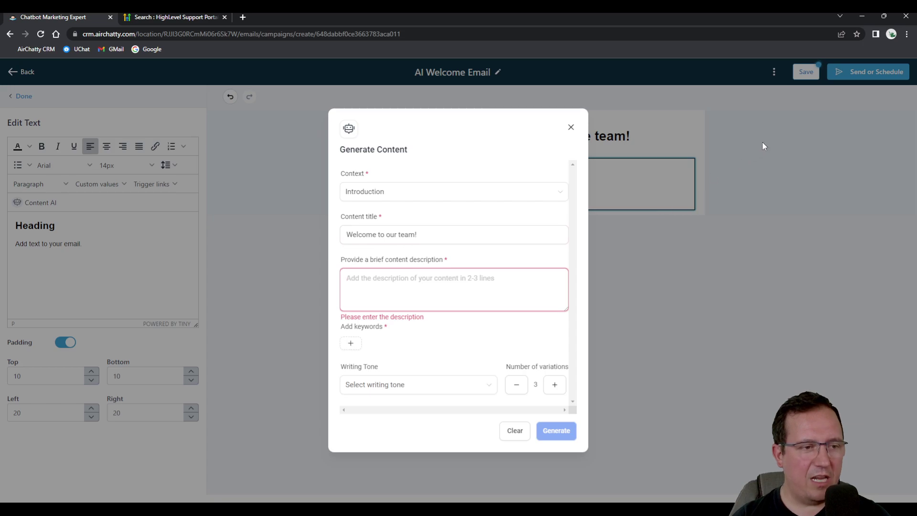
type("Wleco")
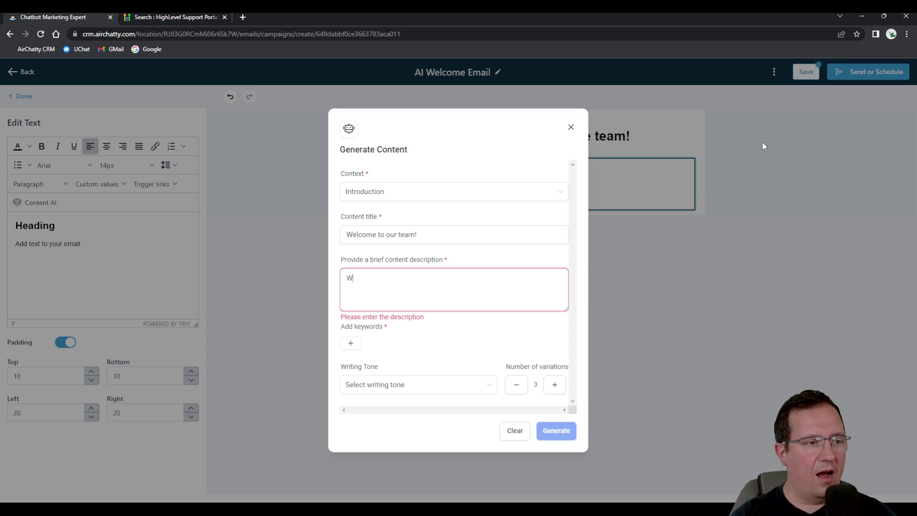
key("BackSpace")
type("Welcome to bot")
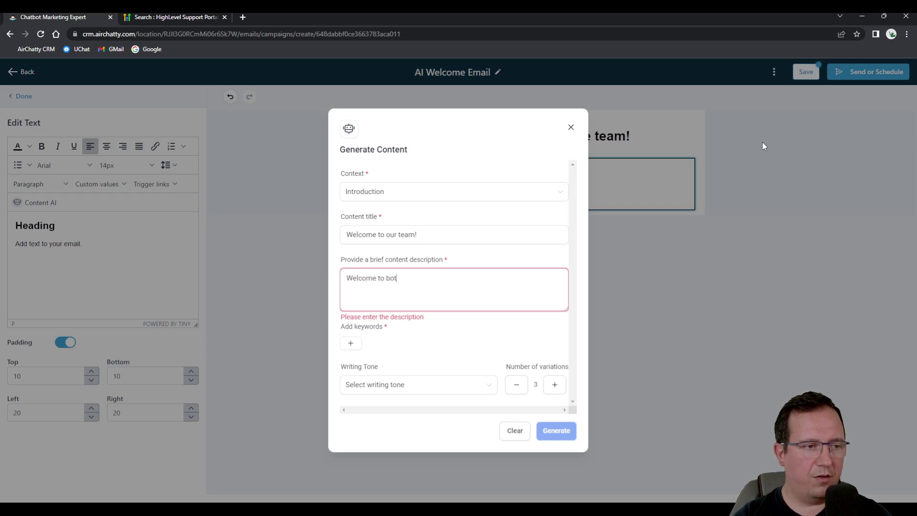
type("Wiza")
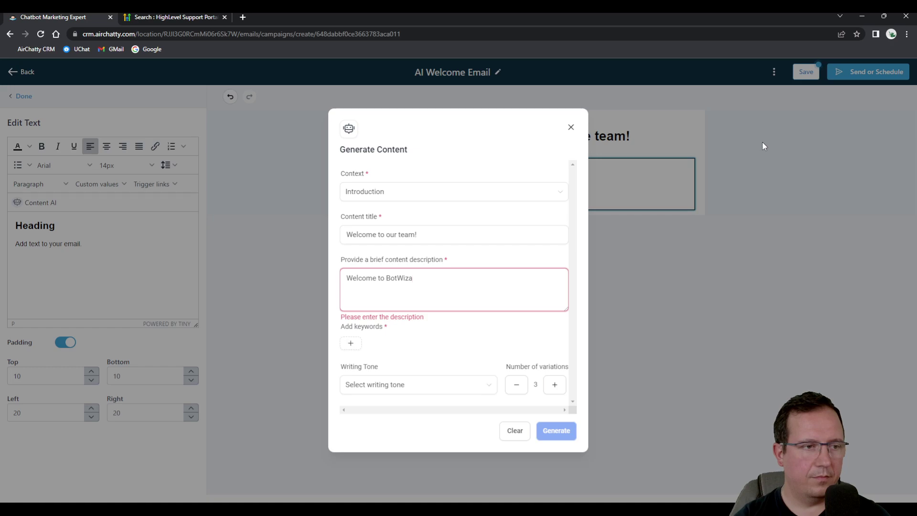
type("rtrds")
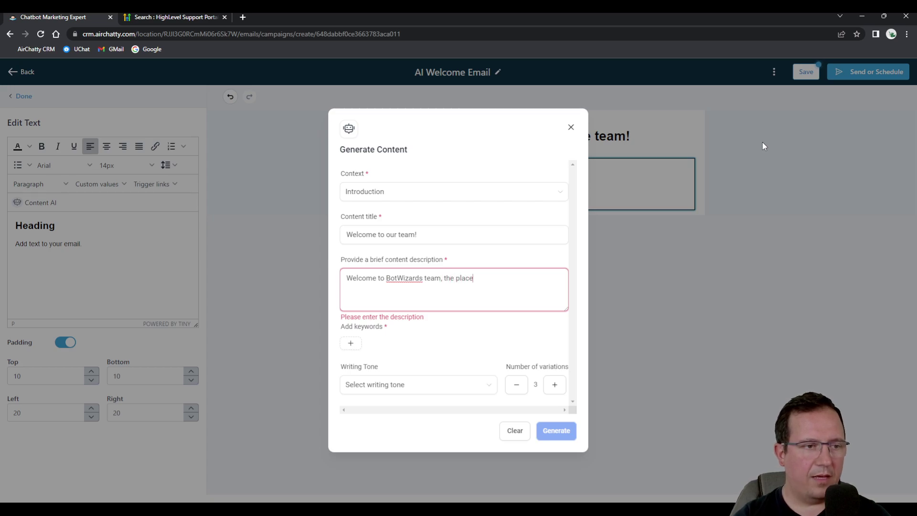
type("team, the place where you le")
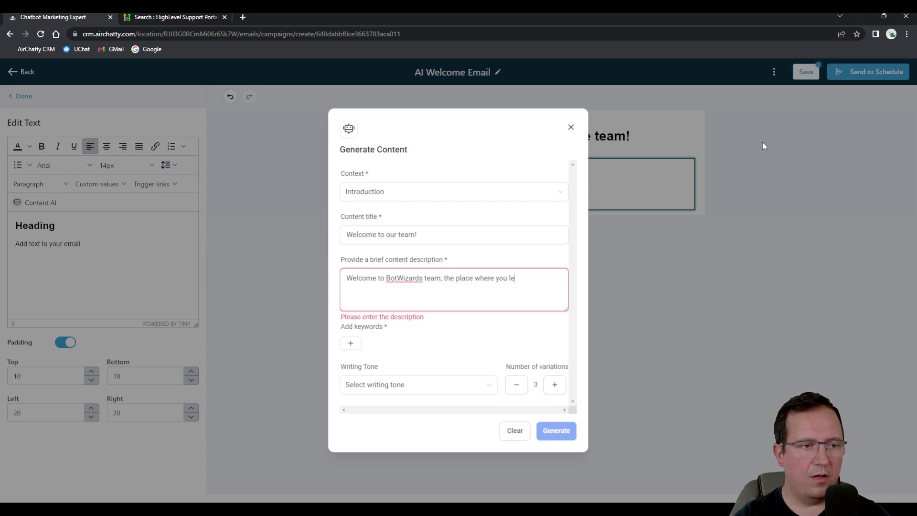
type("arn how to use your chatbot")
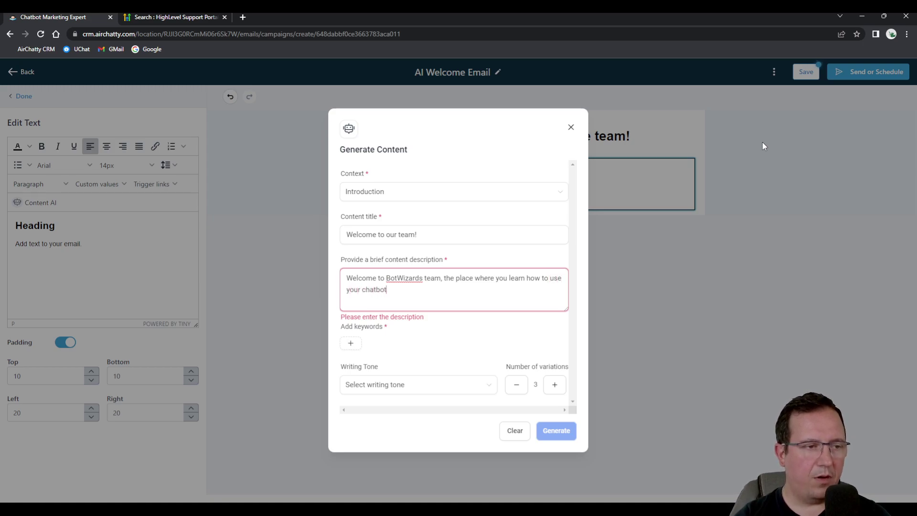
key("ctrl+BackSpace")
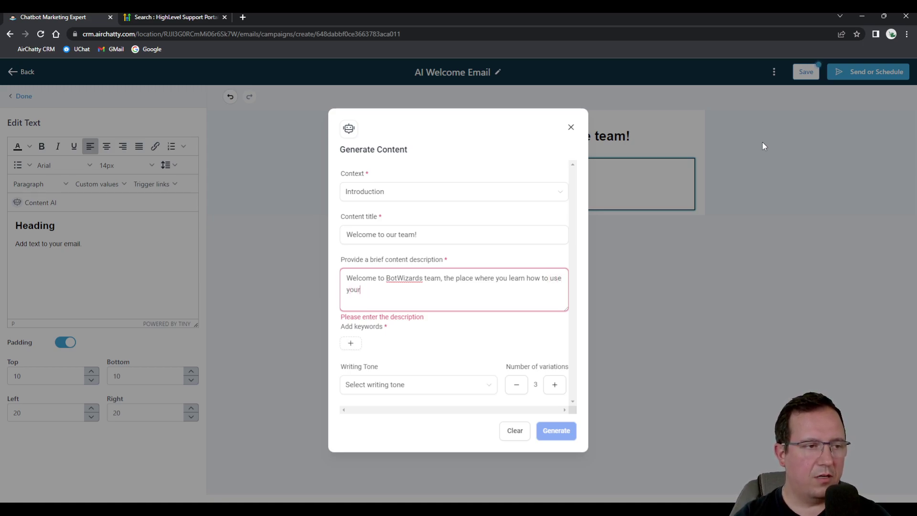
type("uChat Chatbot and your")
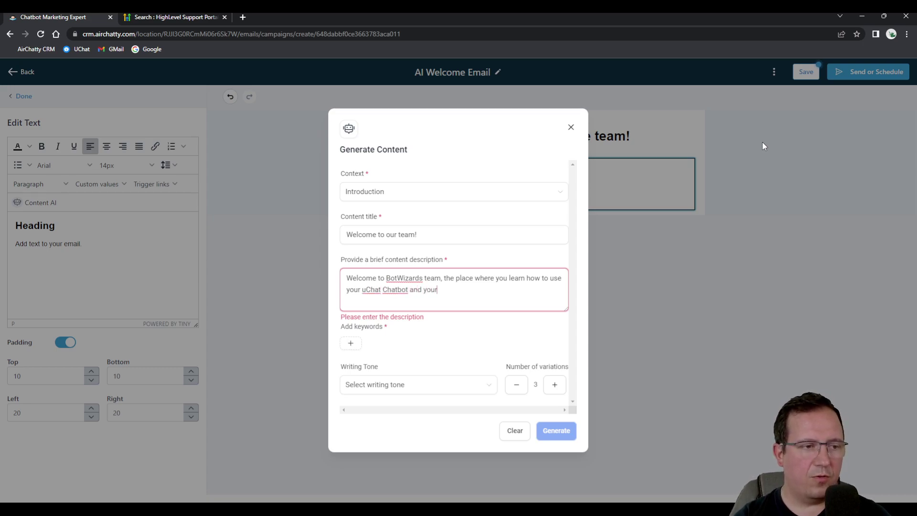
type(" AirChatt")
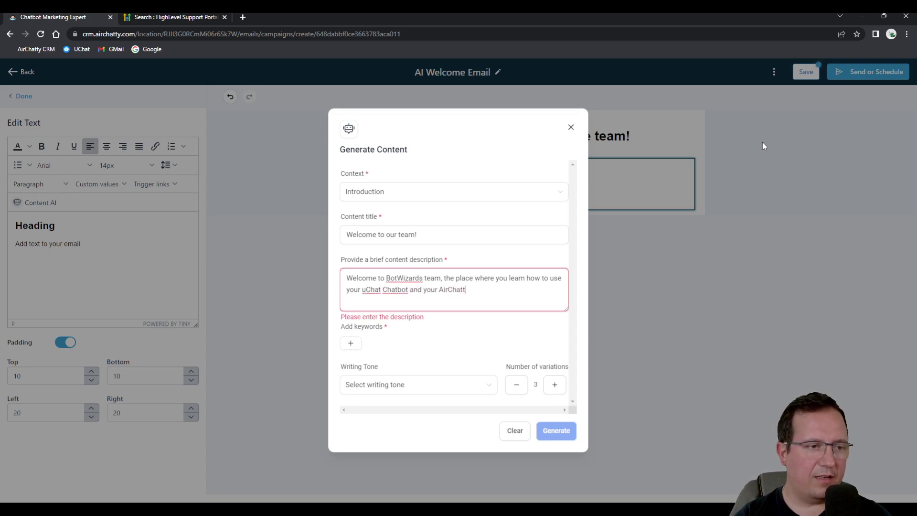
type("y CRM integratio")
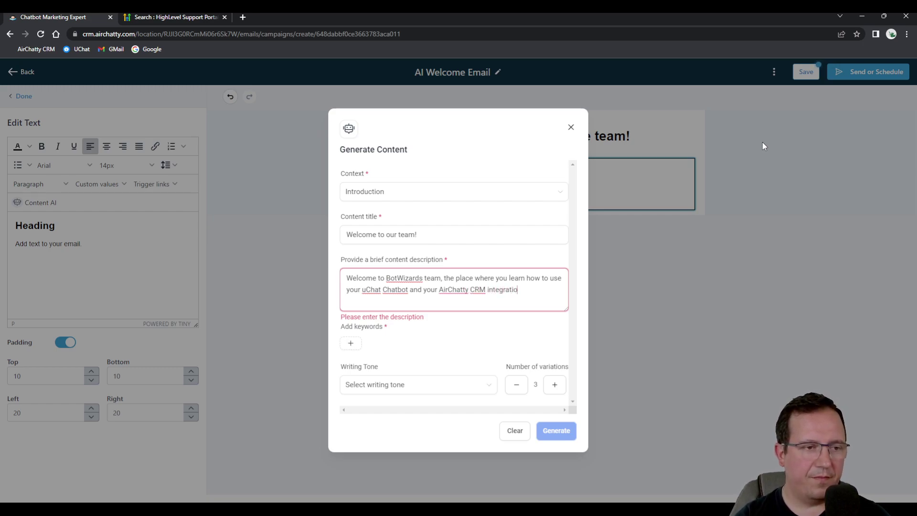
Step: Complete the content description with the sentence "This is a fantastic opportunity for you grow and learn automation."
type("n. This is a fantastic opportunity fo")
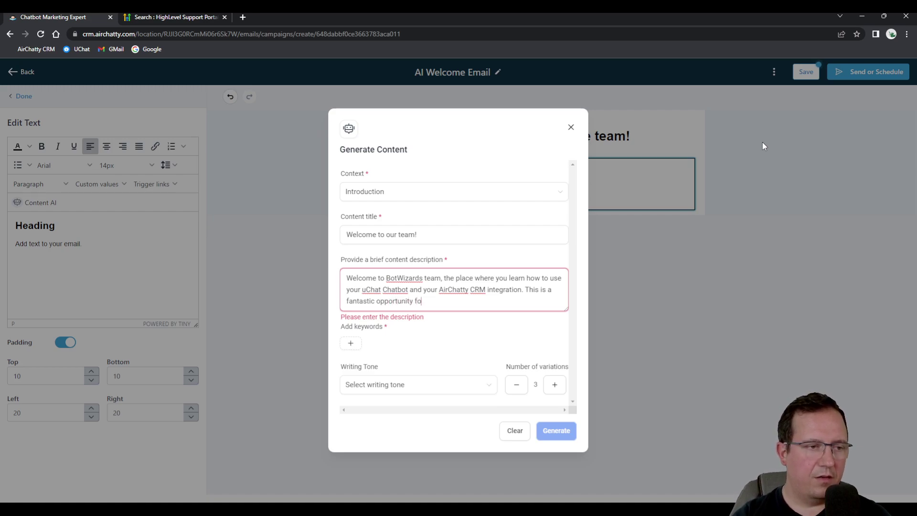
type("d learn automation.")
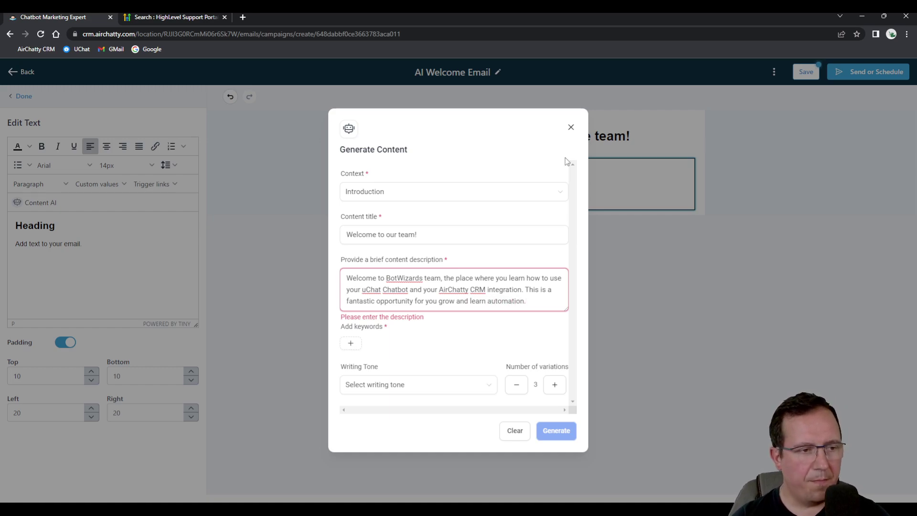
Step: Add the keywords automation, crm and chatbot to the content request
left_click(352, 344)
type("automation")
key("Return")
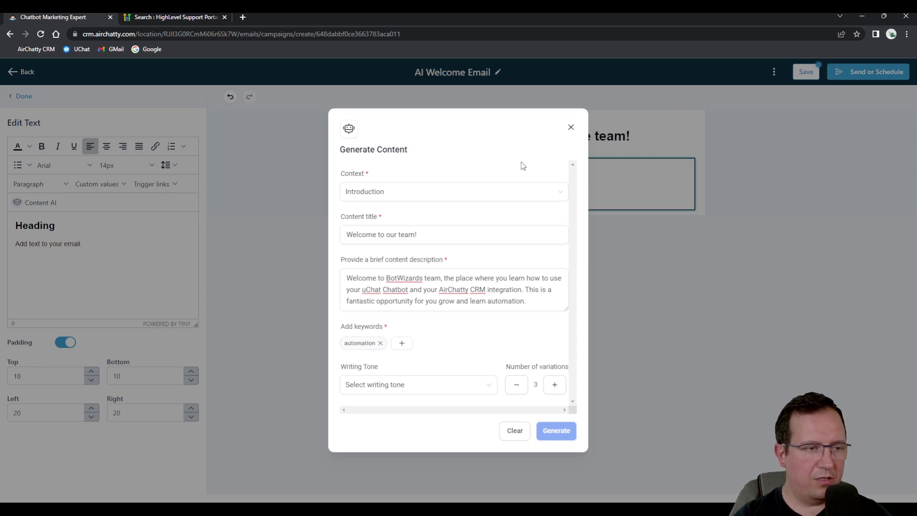
left_click(403, 344)
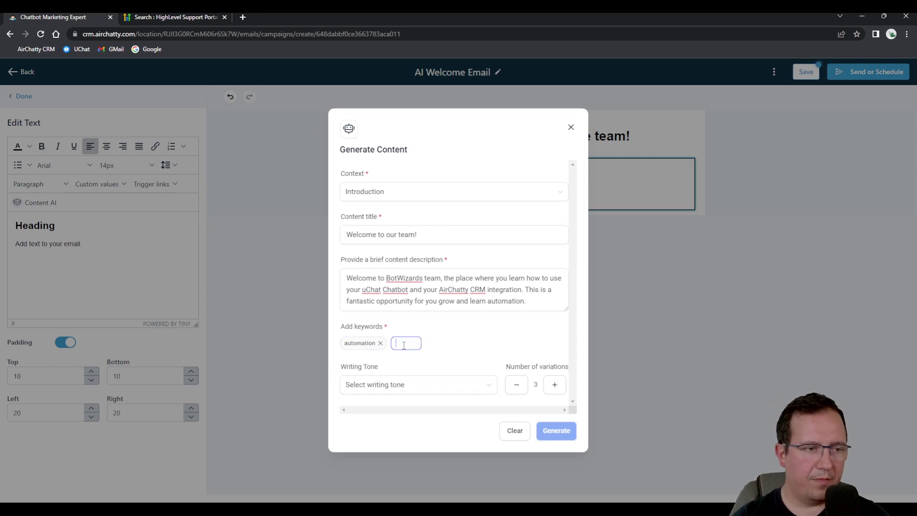
type("crm")
key("Return")
left_click(434, 344)
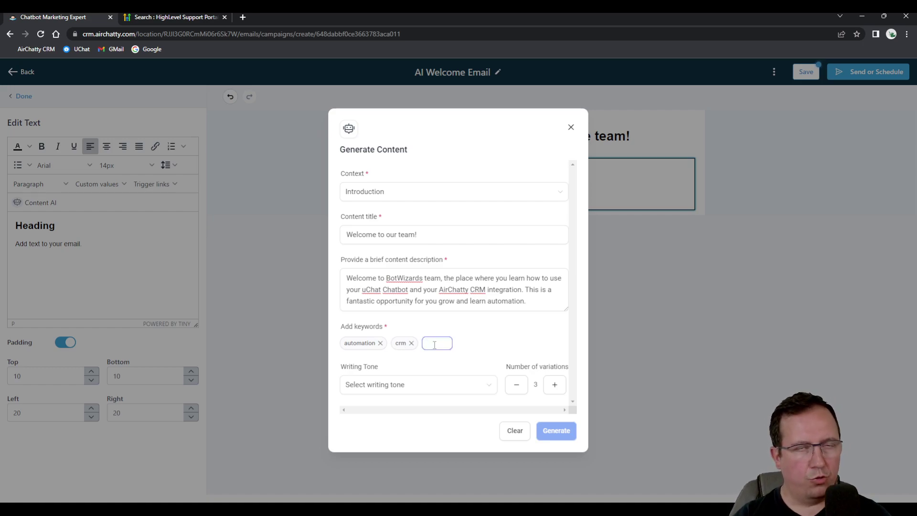
type("chatbot")
key("Return")
left_click(475, 343)
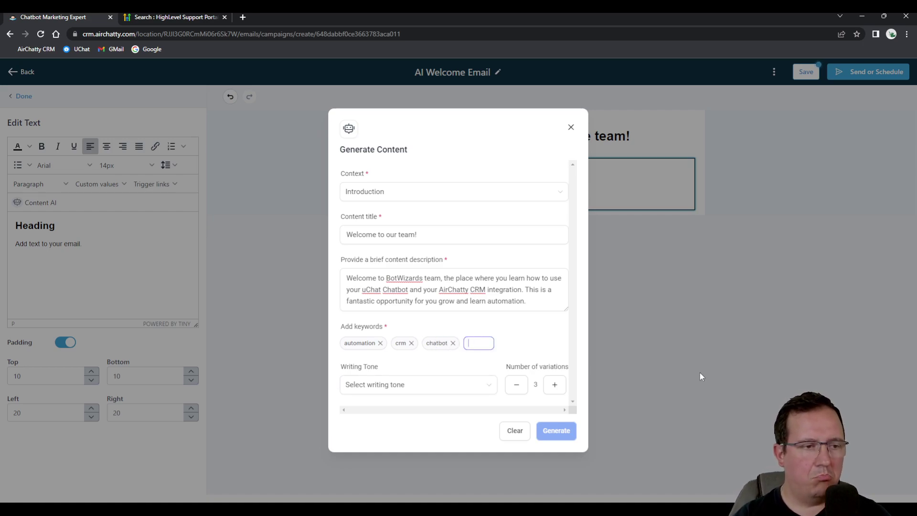
Step: Set the writing tone to casual with 2 variations and generate the content
left_click(389, 386)
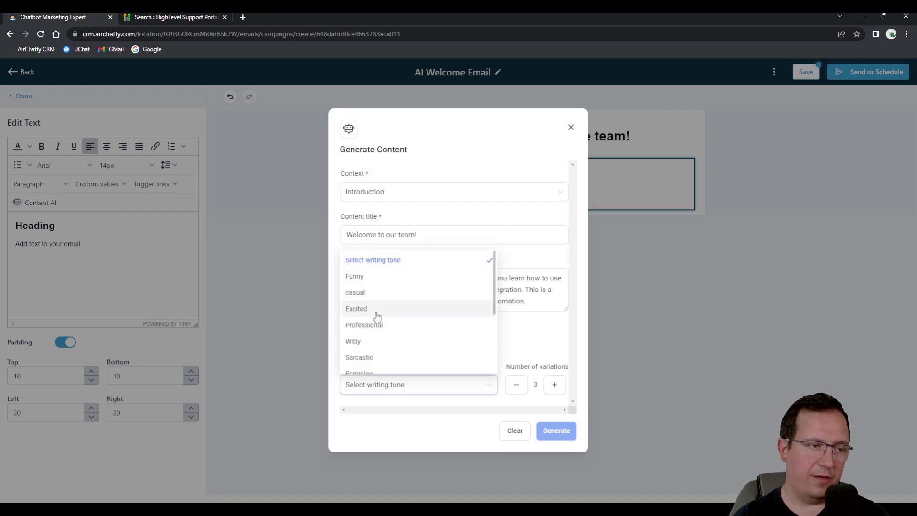
left_click(381, 293)
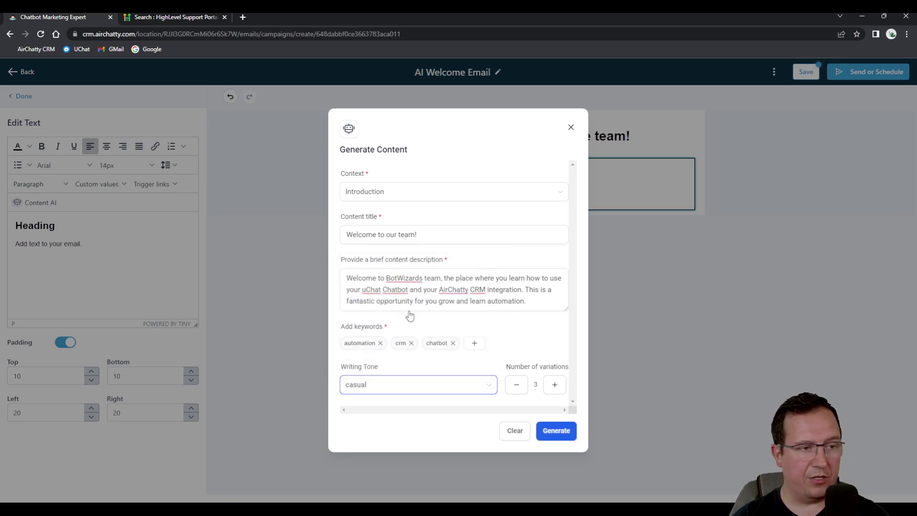
left_click(509, 392)
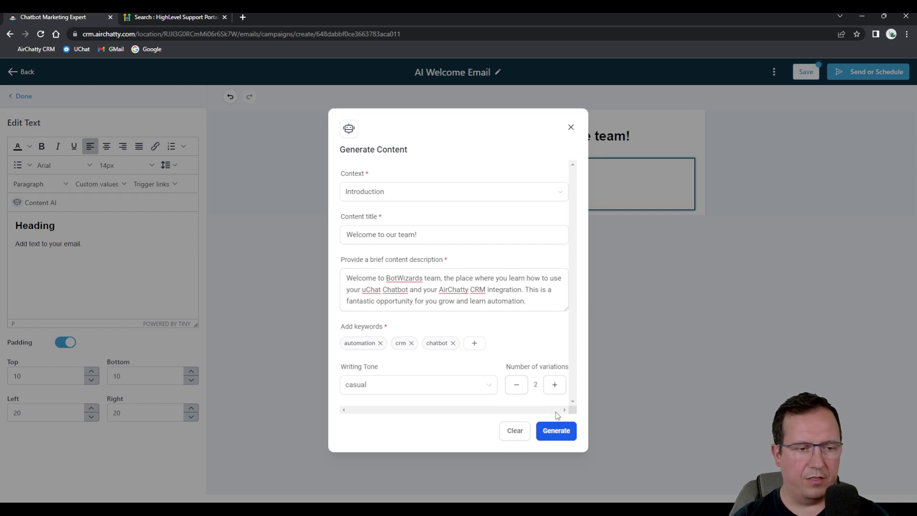
left_click(558, 432)
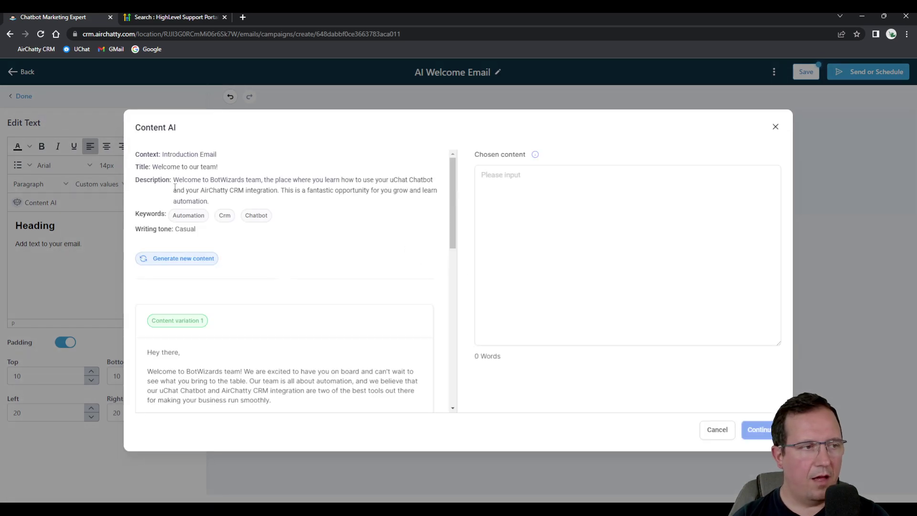
Step: Read through both generated variations of the welcome email and compare their wording
scroll(227, 209, "down", 4)
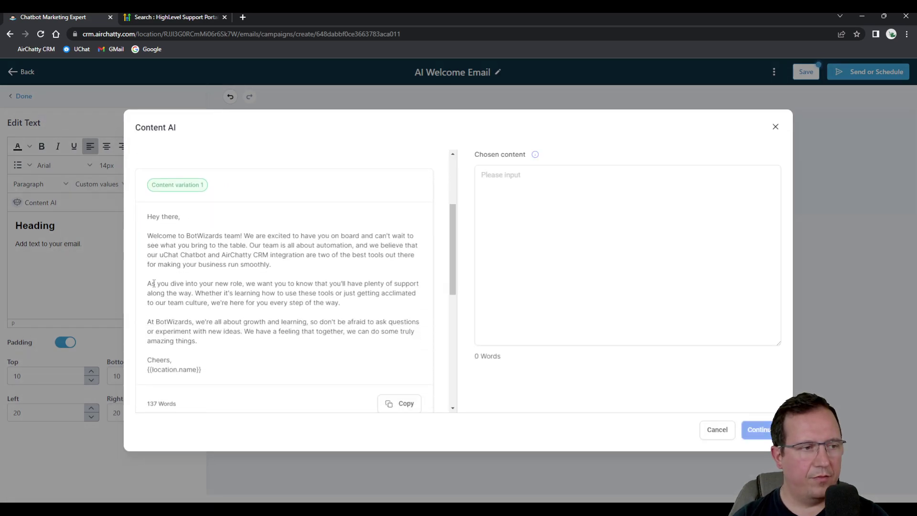
scroll(191, 197, "up", 1)
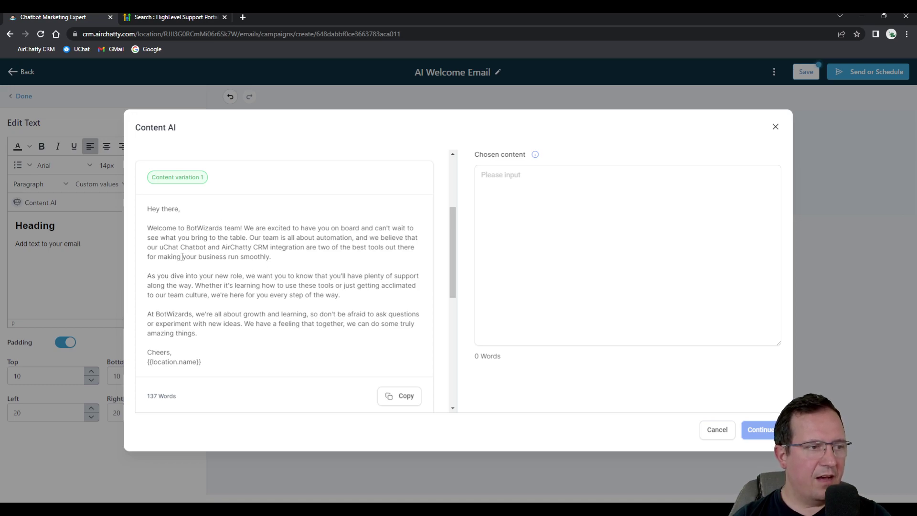
scroll(280, 250, "down", 2)
scroll(280, 250, "down", 4)
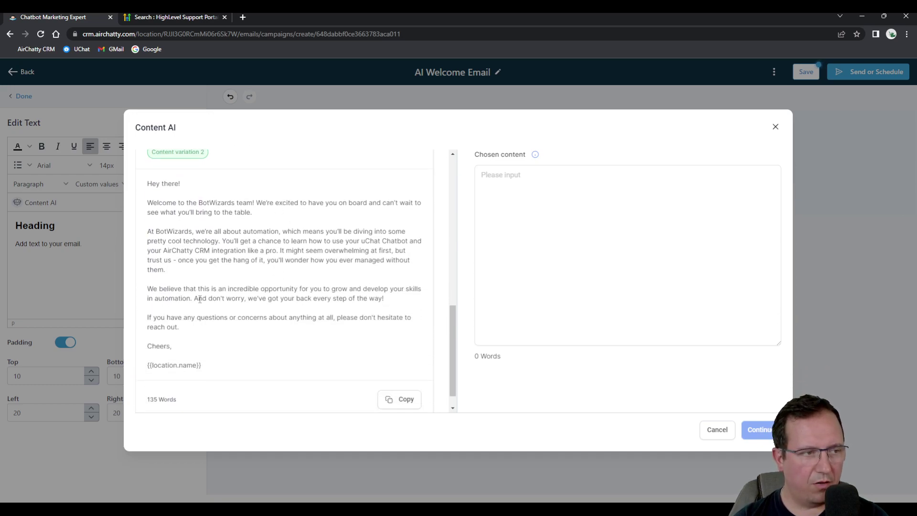
scroll(230, 254, "down", 1)
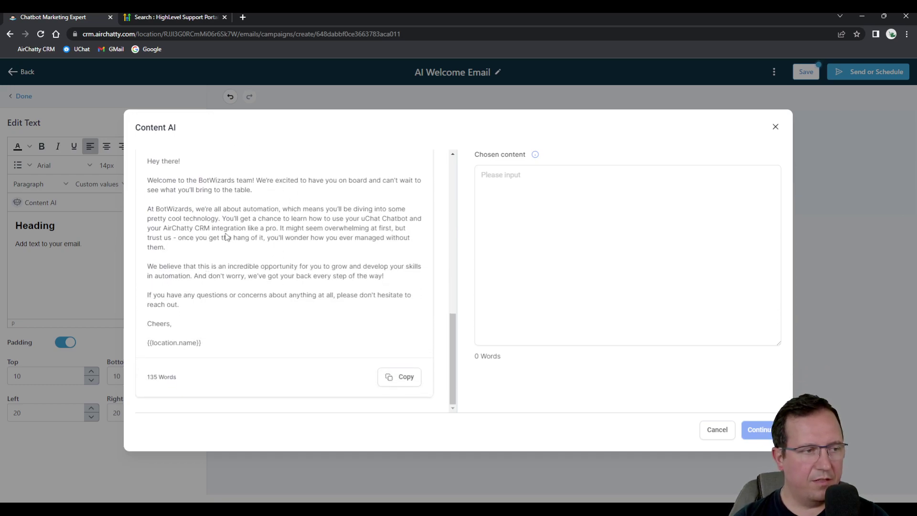
scroll(263, 249, "up", 1)
scroll(334, 247, "down", 1)
scroll(359, 247, "up", 3)
scroll(266, 293, "down", 3)
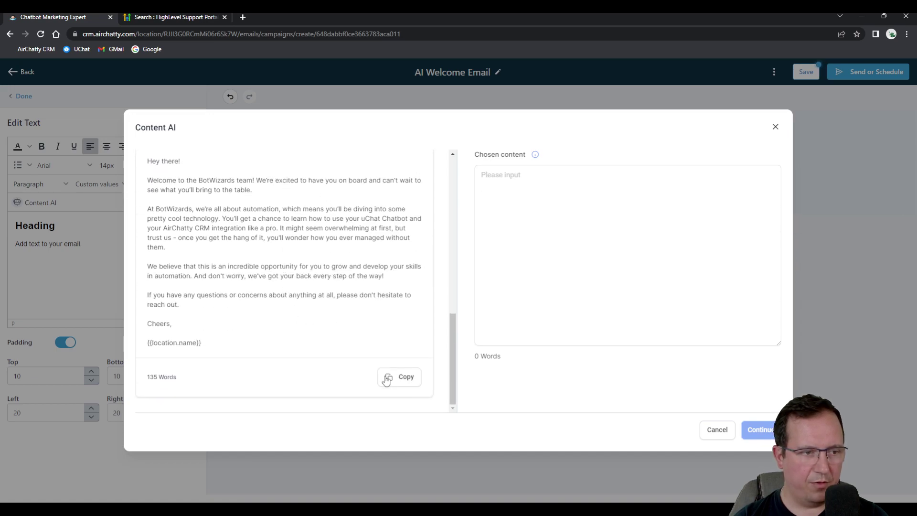
Step: Insert content variation 2 into the email's text element and save the campaign
left_click(396, 376)
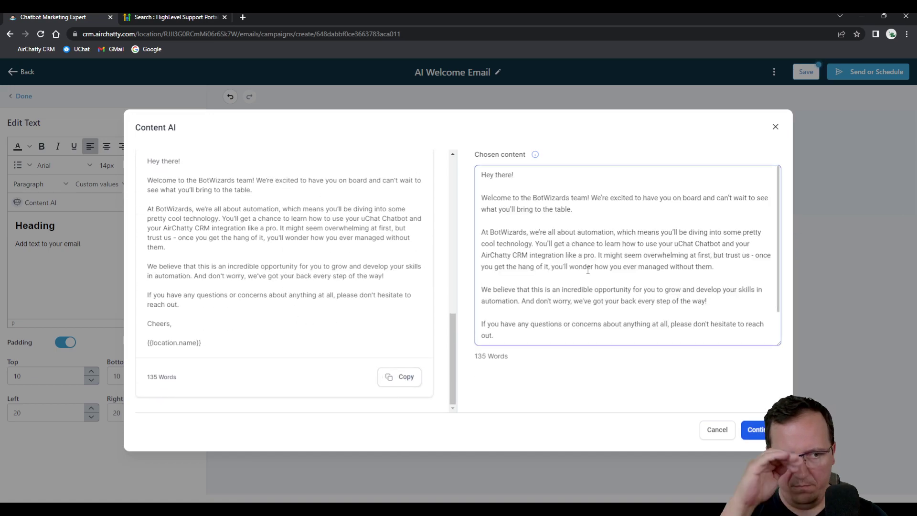
left_click(760, 429)
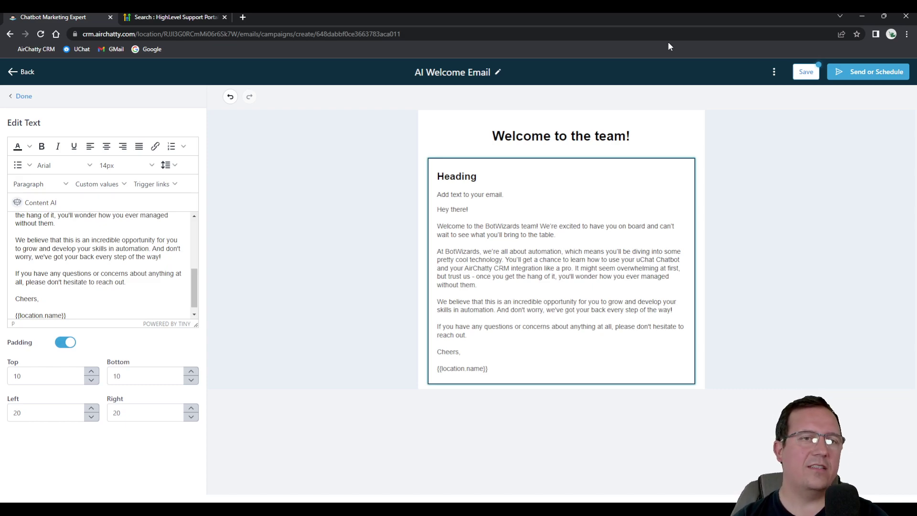
left_click(806, 72)
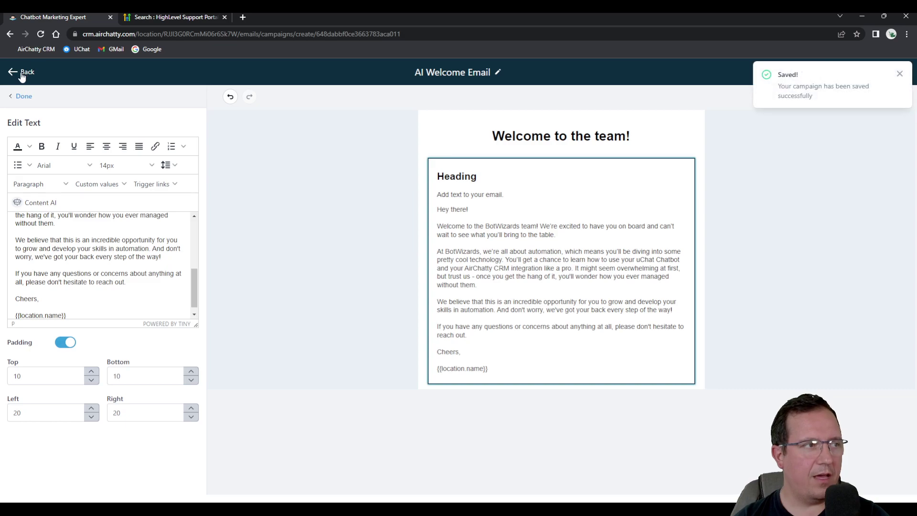
Step: Return to the email campaigns list and look in on the Automation and Marketing areas of the CRM
left_click(21, 74)
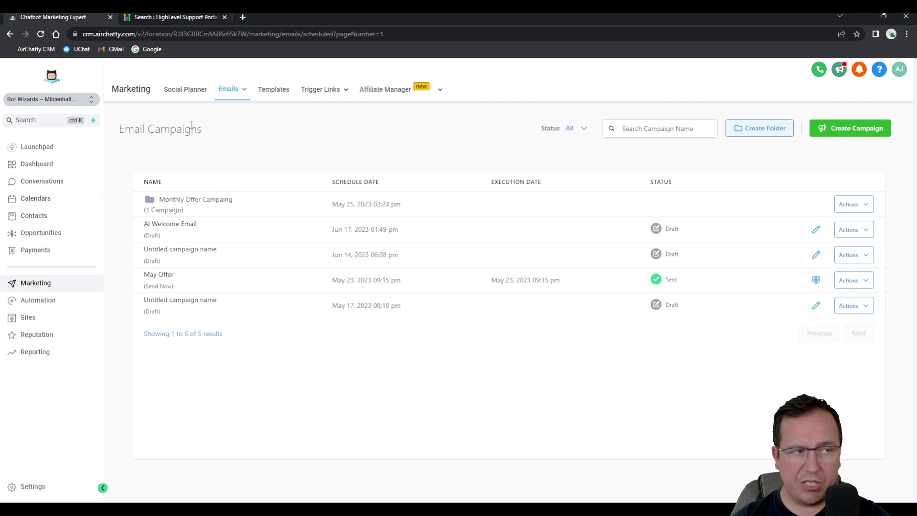
left_click(41, 300)
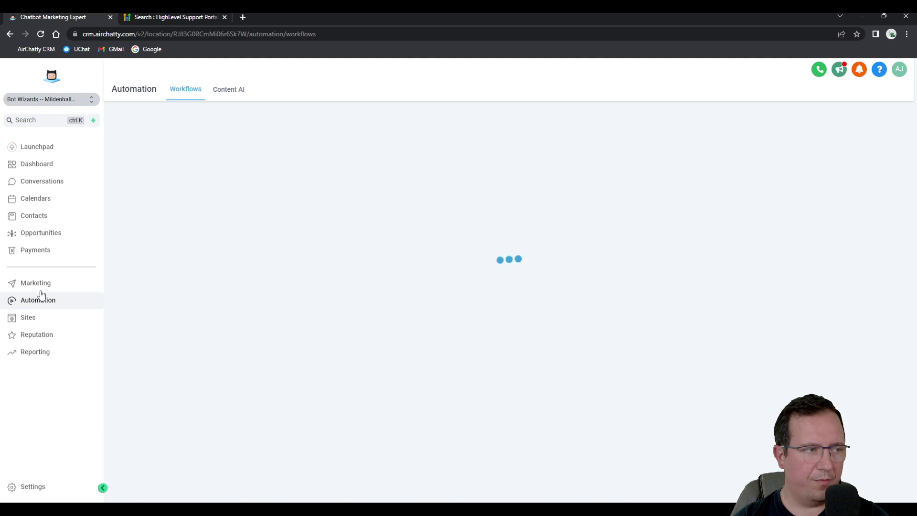
left_click(40, 283)
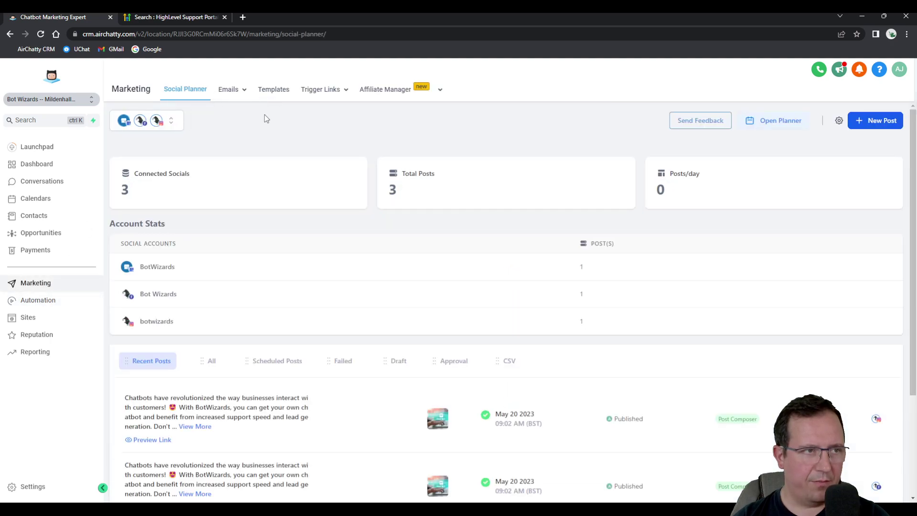
Step: Open the Home page of the CRM Plans funnel under Sites for editing in the page builder
left_click(28, 318)
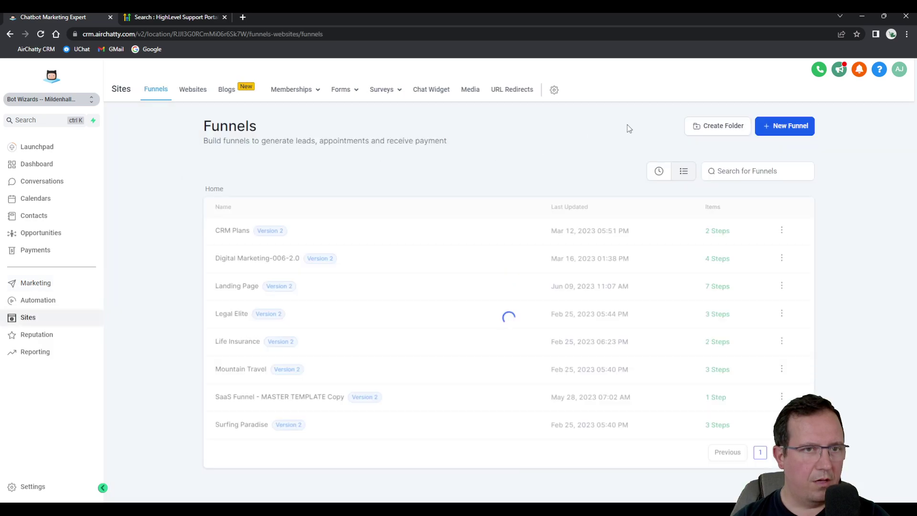
left_click(233, 230)
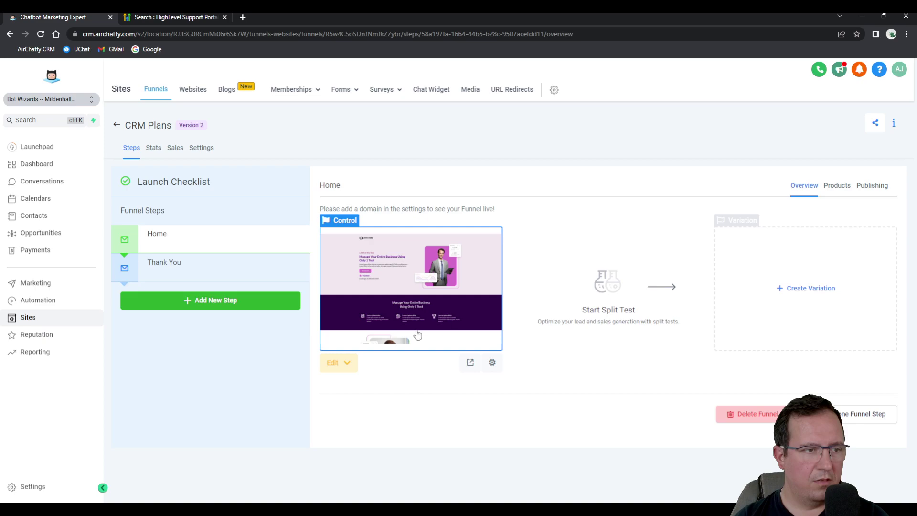
left_click(346, 363)
left_click(365, 415)
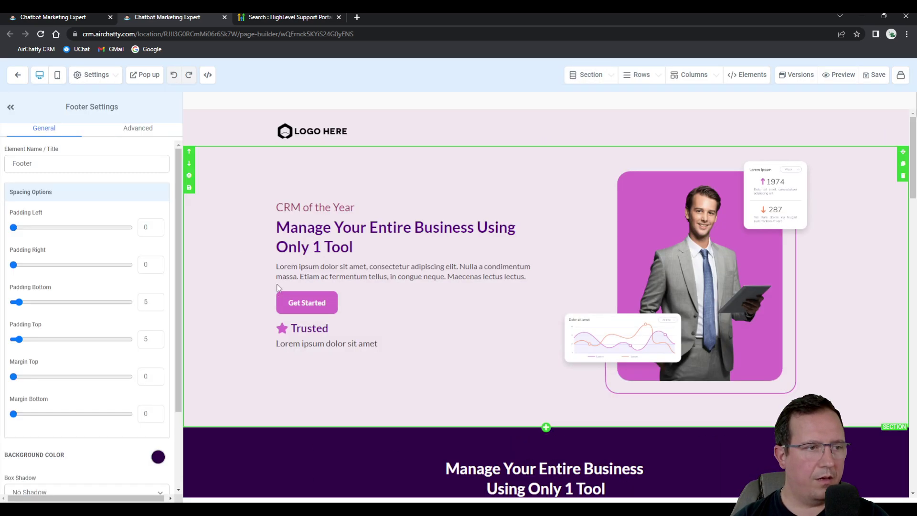
Step: Add a new Paragraph element directly below the lorem ipsum paragraph in the page's hero section
left_click(366, 277)
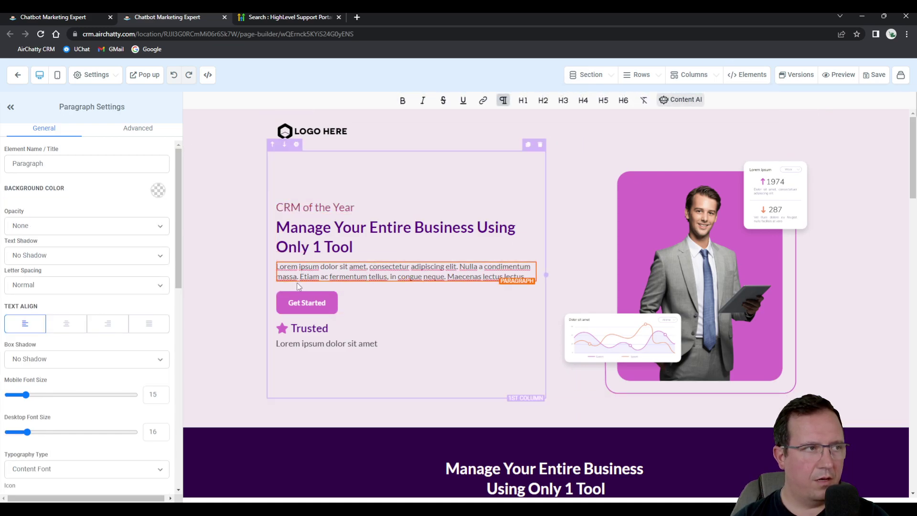
scroll(268, 293, "down", 5)
scroll(82, 371, "down", 12)
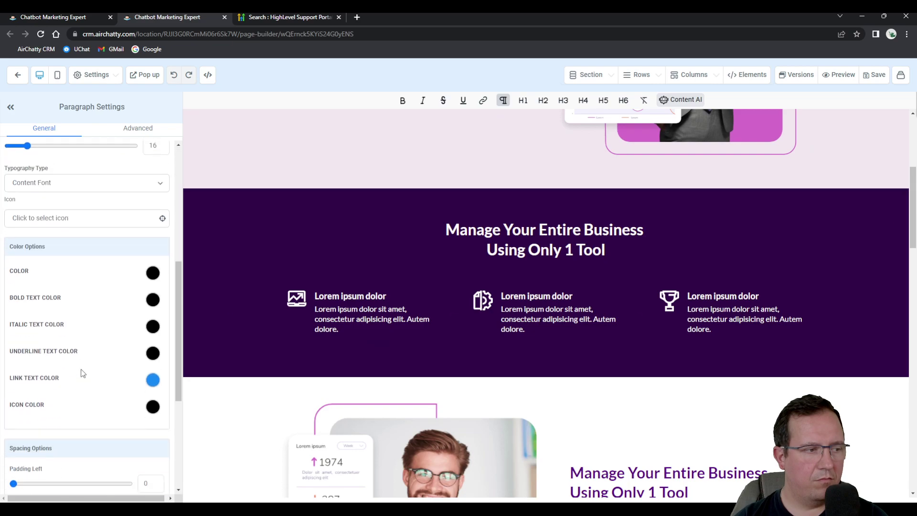
scroll(205, 322, "up", 5)
scroll(139, 307, "up", 12)
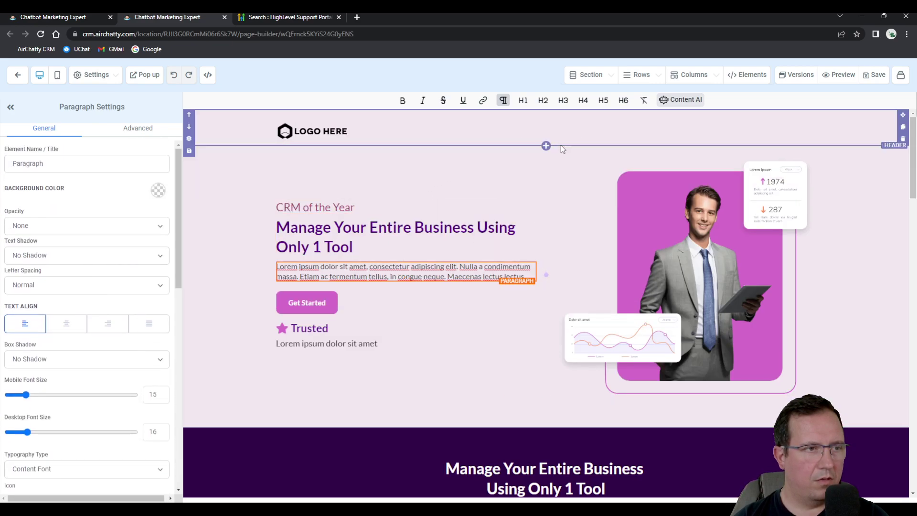
left_click(479, 168)
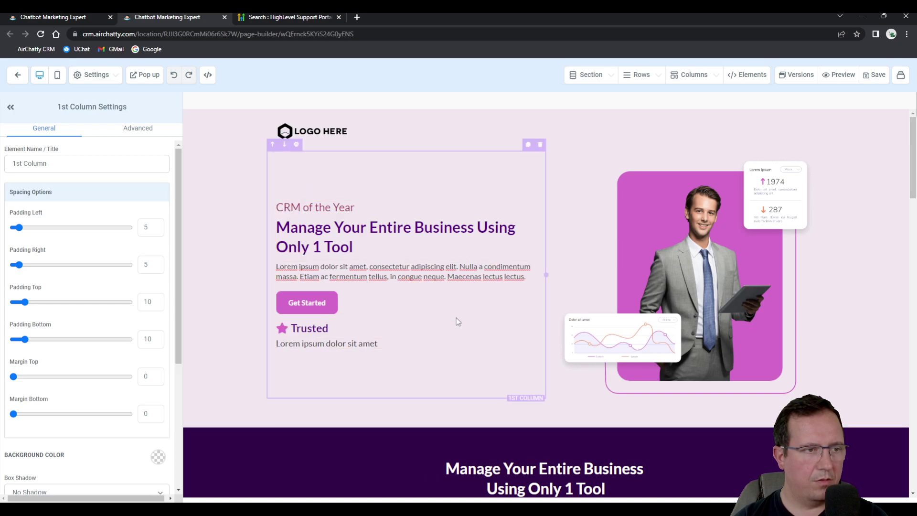
left_click(467, 270)
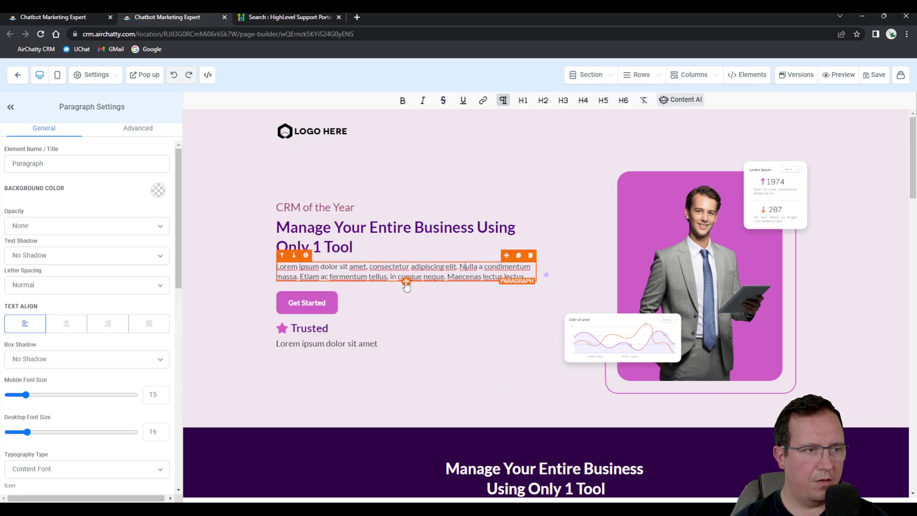
left_click(406, 283)
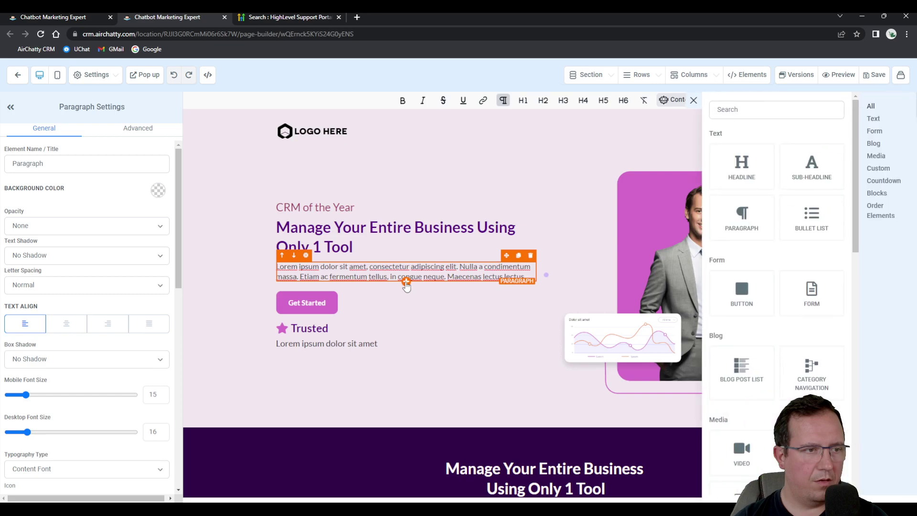
left_click(742, 218)
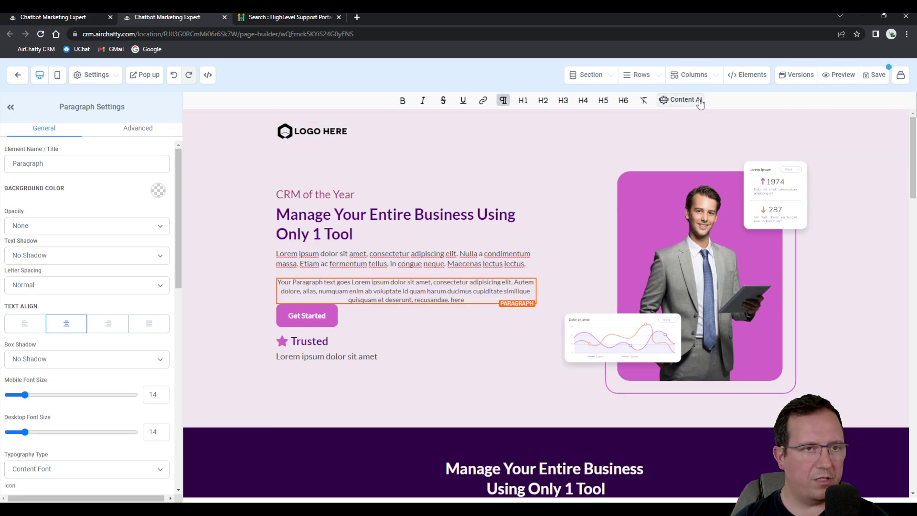
Step: Delete the placeholder text of the newly added paragraph above the Get Started button
left_click(473, 262)
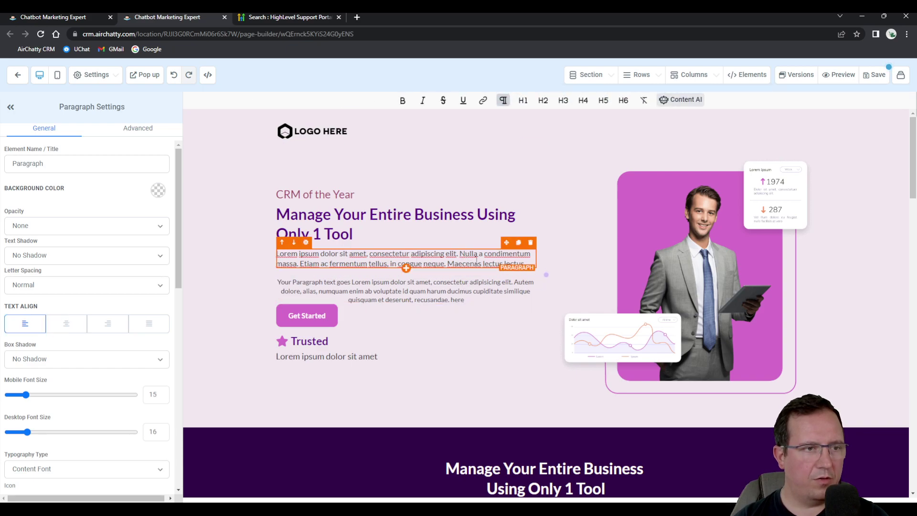
triple_click(461, 262)
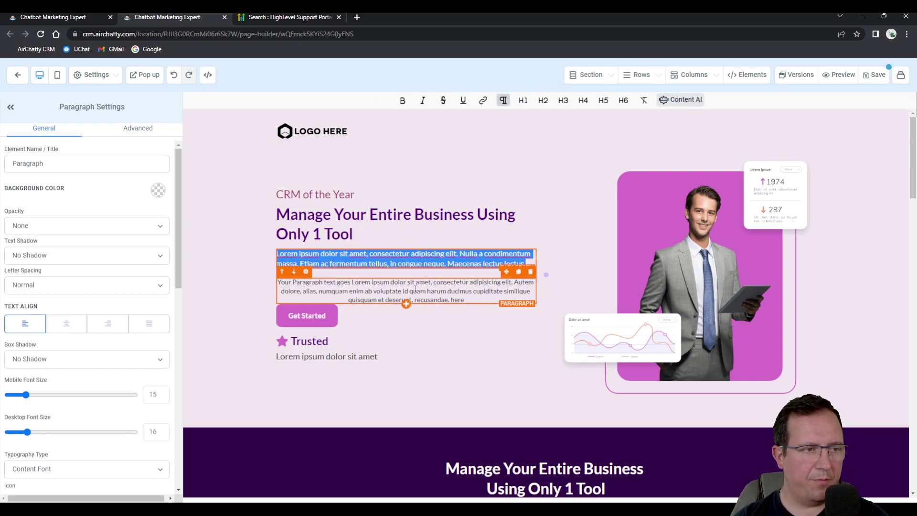
left_click(505, 288)
triple_click(506, 289)
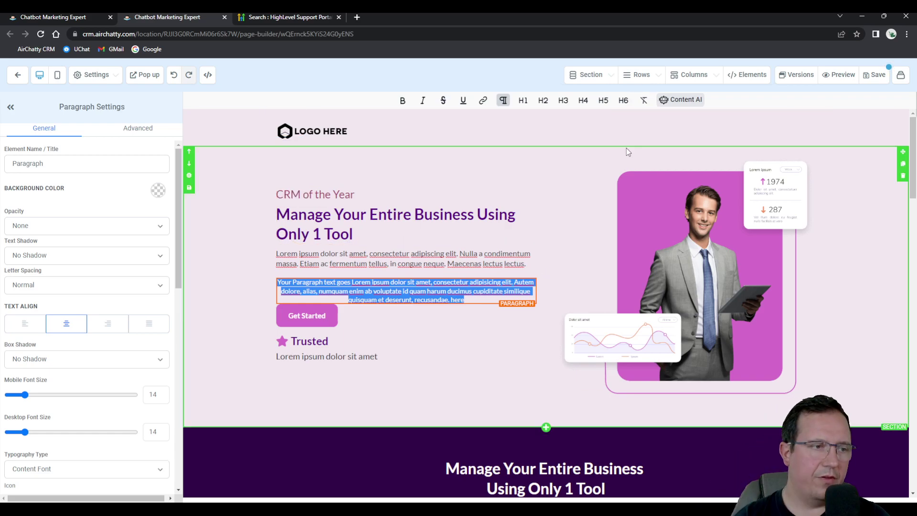
key("BackSpace")
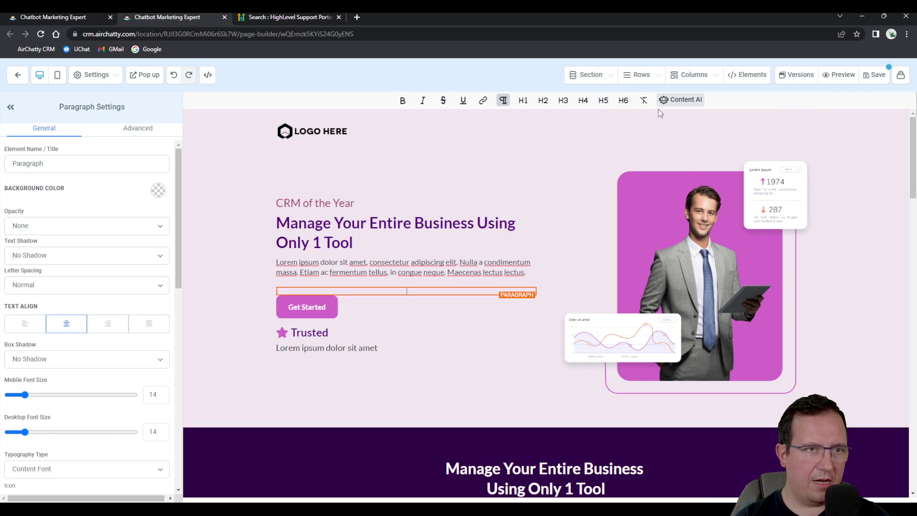
Step: Try to generate Content AI text for the empty paragraph from the description "1 to 1 available for anyone who subscribes by midnight."
left_click(684, 101)
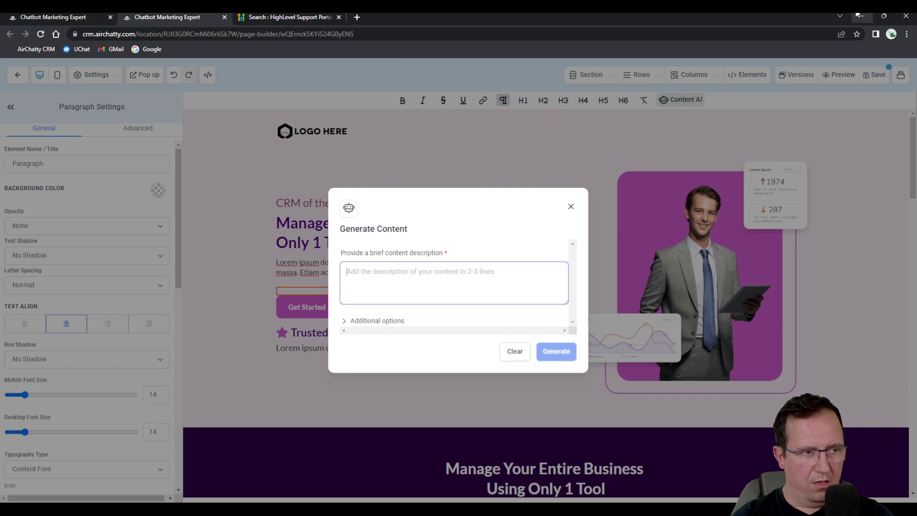
type("1 to 1 available for anyone")
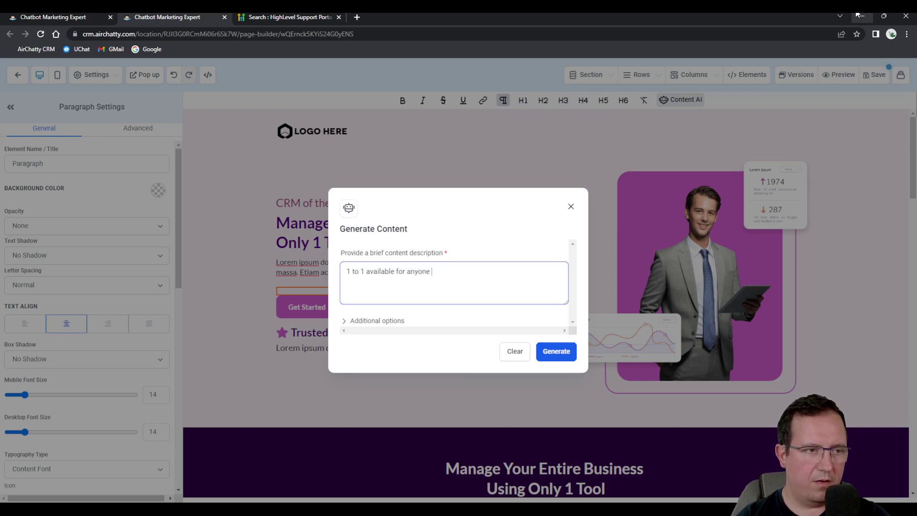
type("bes by")
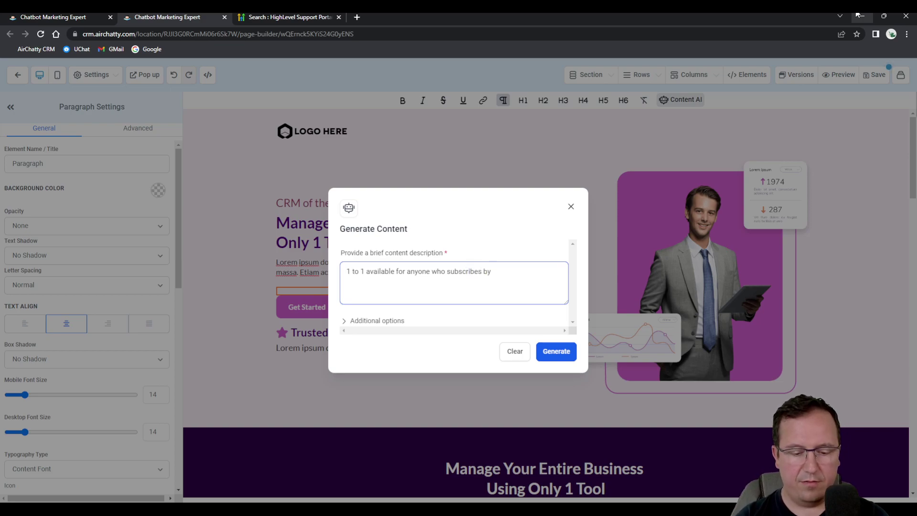
type(" midnight")
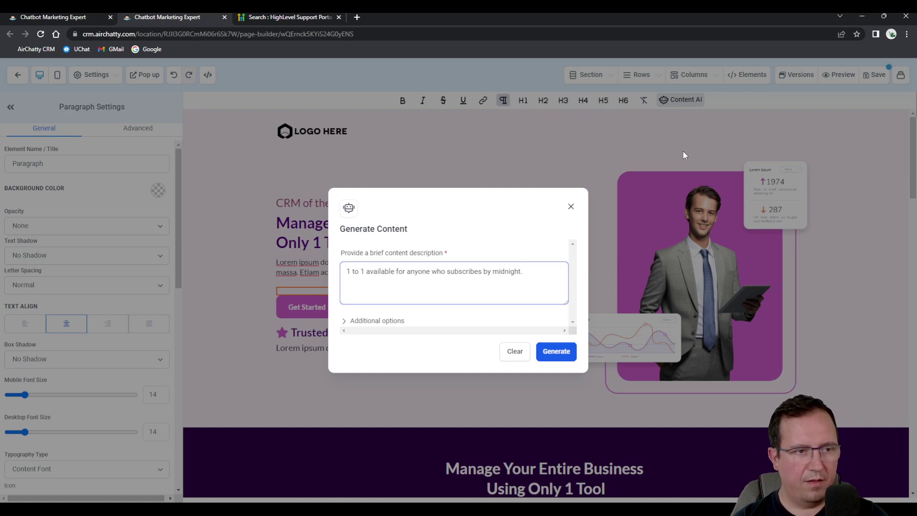
type(".")
left_click(551, 353)
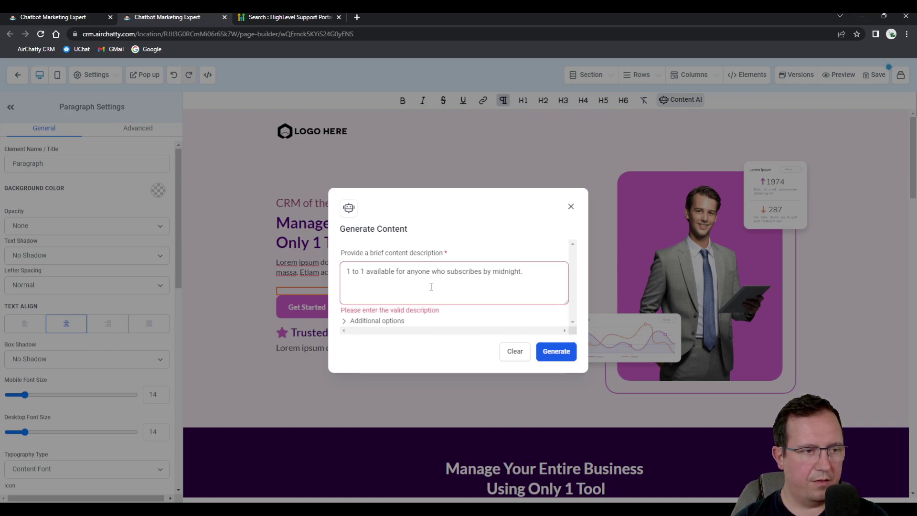
Step: Expand the additional options and add "Our marketing agency is providing free" at the beginning of the content description
left_click(398, 321)
left_click_drag(522, 246, 540, 243)
left_click(540, 243)
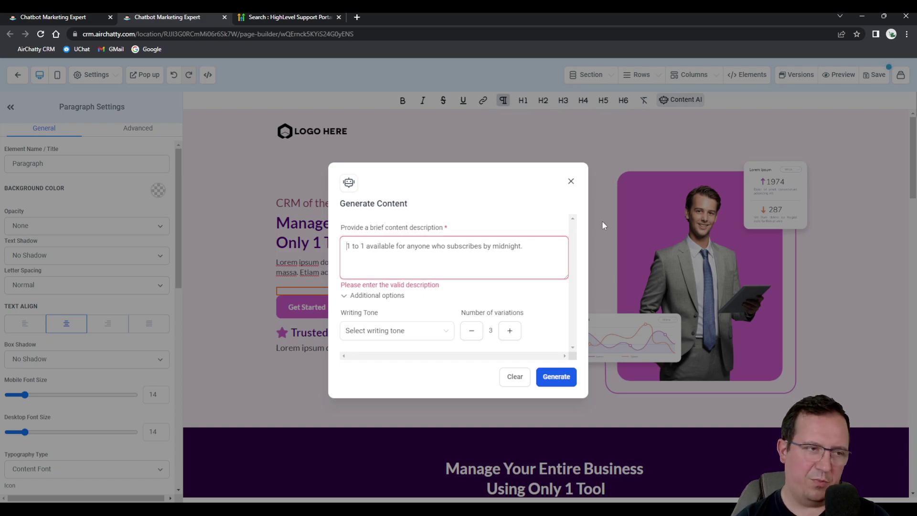
type("Mark")
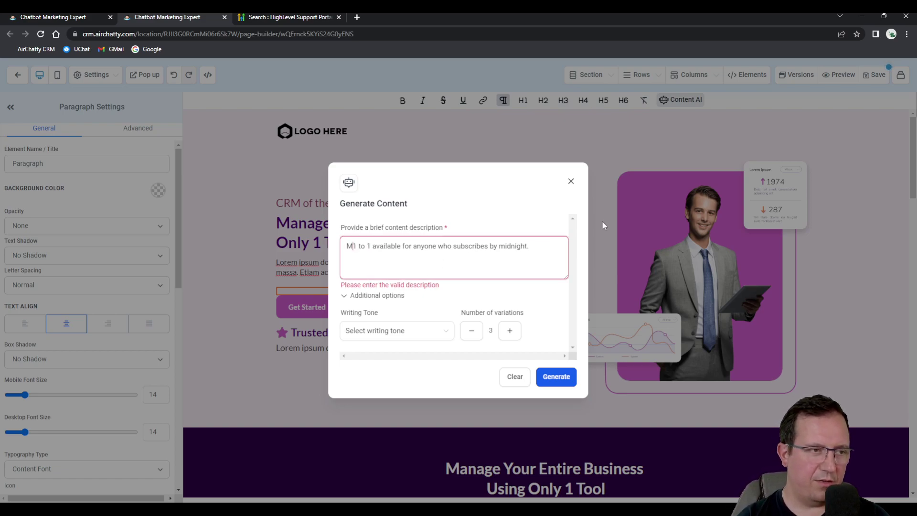
key("BackSpace")
key("BackSpace")
key("BackSpace")
key("BackSpace")
type("Our marketin")
type("g agency is pro")
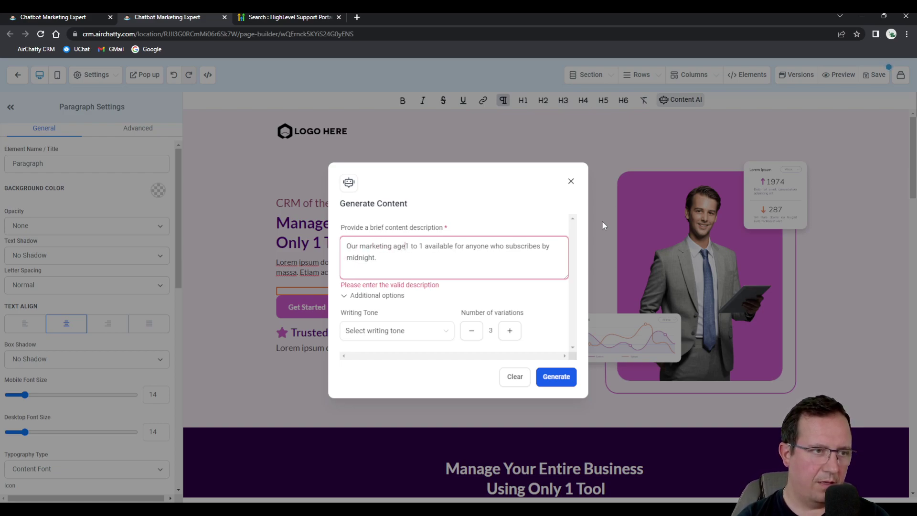
type("viding free")
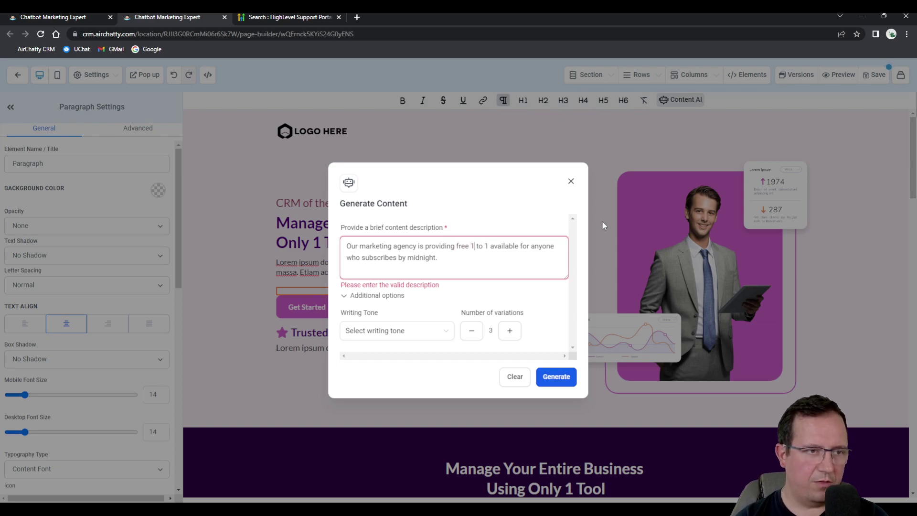
Step: Replace the word "available" with "coaching" in the content description
key("Left")
key("Left")
key("shift+Right")
key("shift+Right")
key("shift+Right")
key("shift+Right")
key("shift+Right")
key("shift+Right")
key("shift+Right")
key("shift+Right")
key("shift+Right")
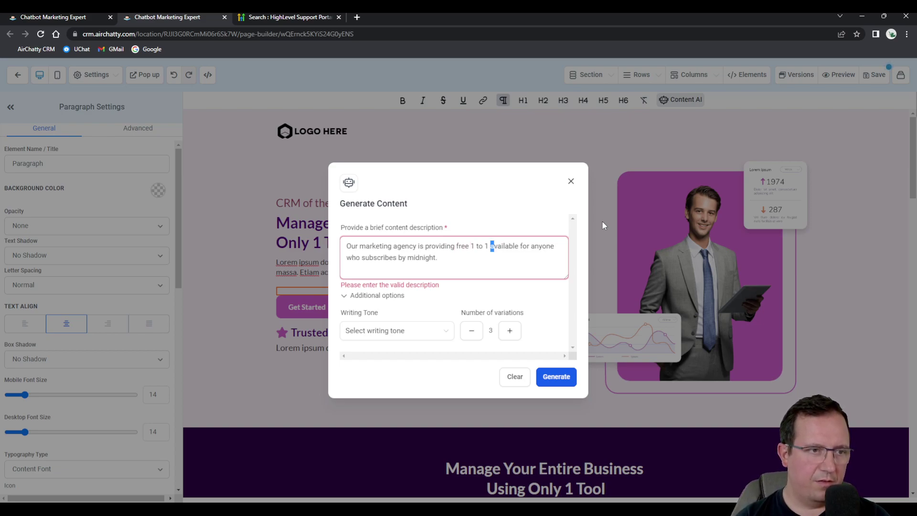
type("coaching")
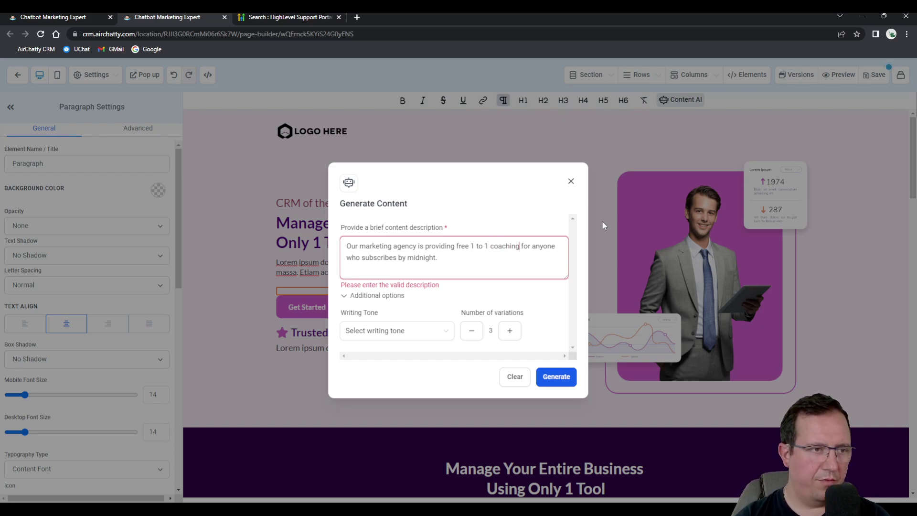
Step: Reword the end of the content description to "who subscribes to our newsletter by midnight."
key("BackSpace")
key("BackSpace")
key("BackSpace")
key("BackSpace")
key("BackSpace")
key("BackSpace")
key("BackSpace")
key("BackSpace")
key("BackSpace")
key("BackSpace")
type("to u")
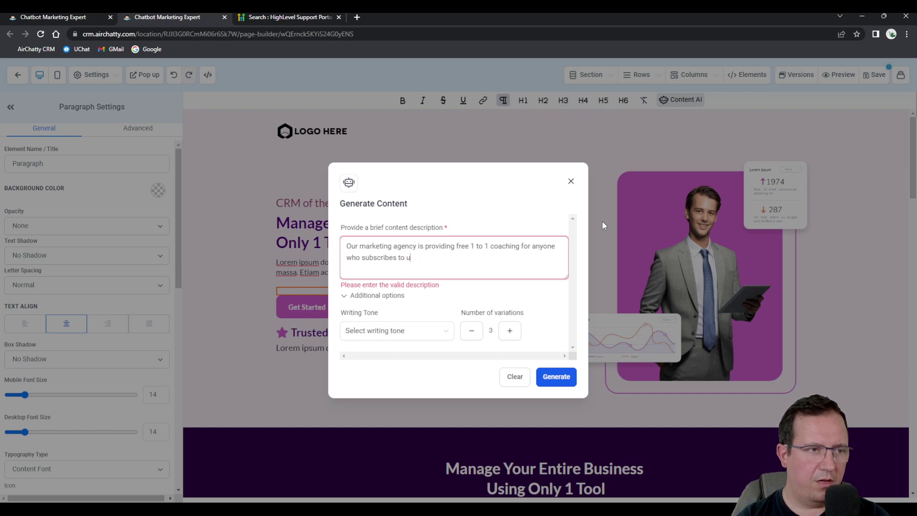
key("BackSpace")
type("our news")
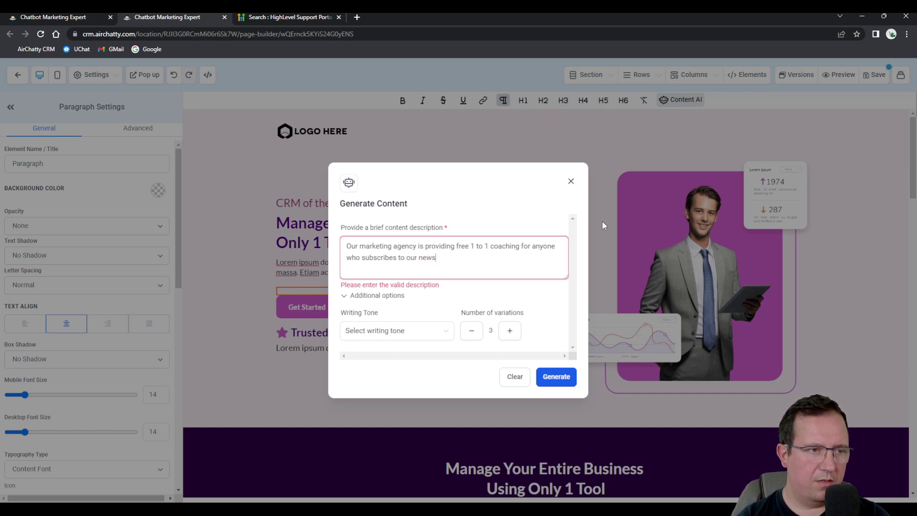
type("letter by midn")
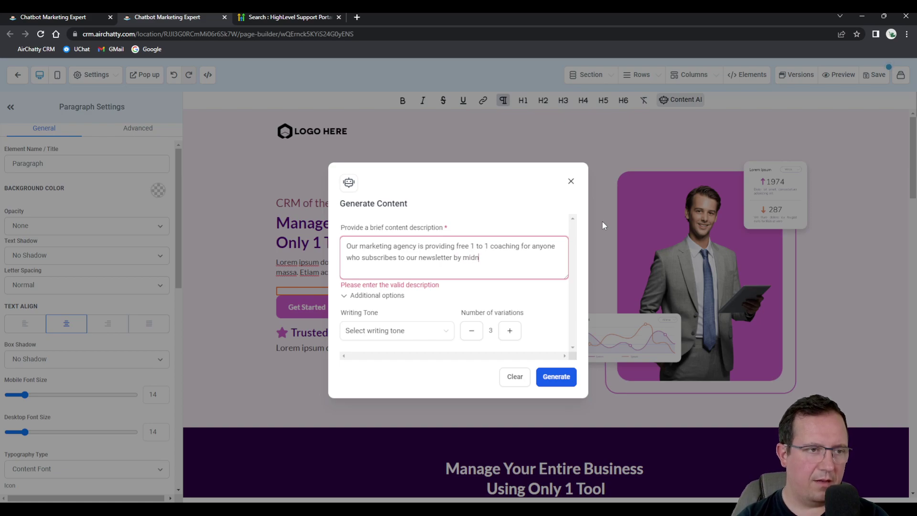
type("ight.")
key("Tab")
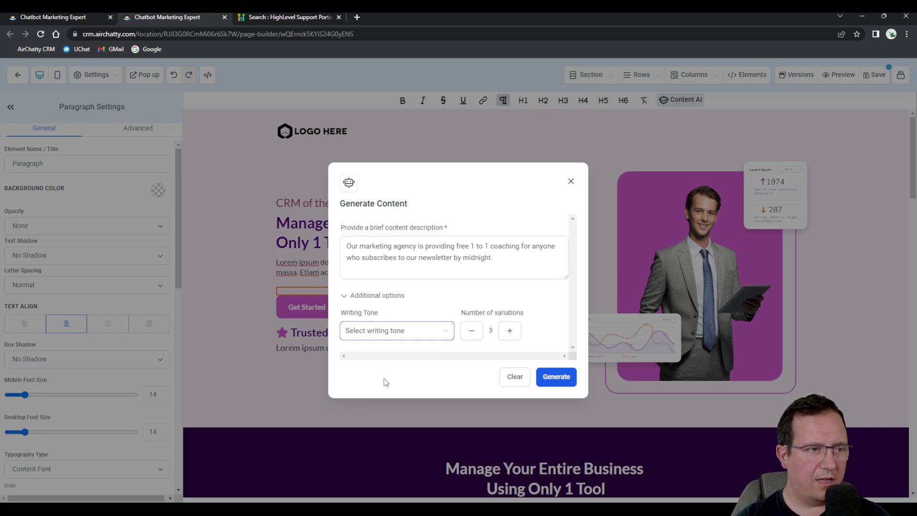
Step: Set the writing tone to Excited and the number of variations to 1, and generate the content
left_click(382, 332)
left_click(370, 367)
left_click(371, 337)
left_click(366, 401)
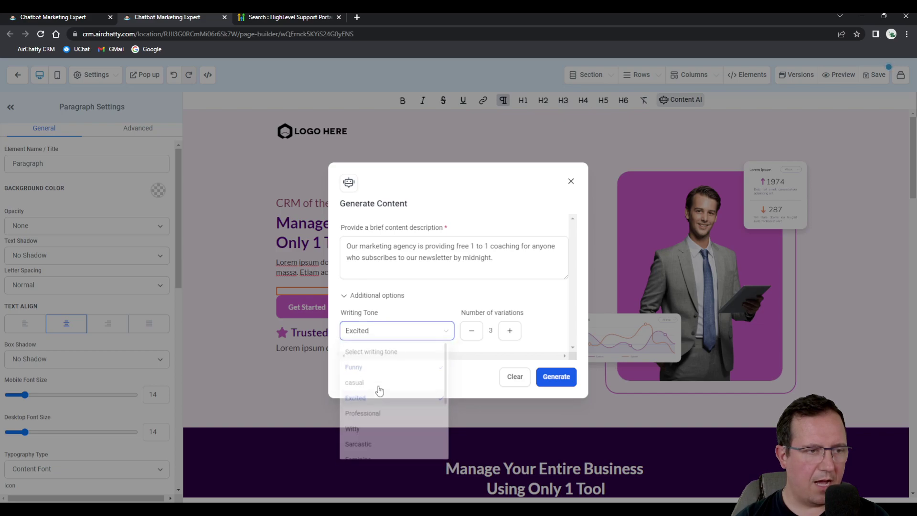
left_click(472, 331)
left_click(472, 331)
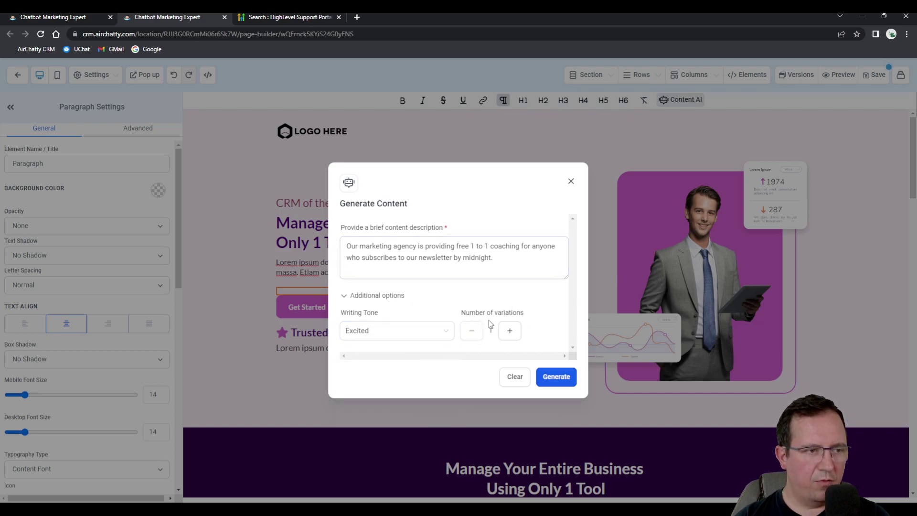
left_click(559, 378)
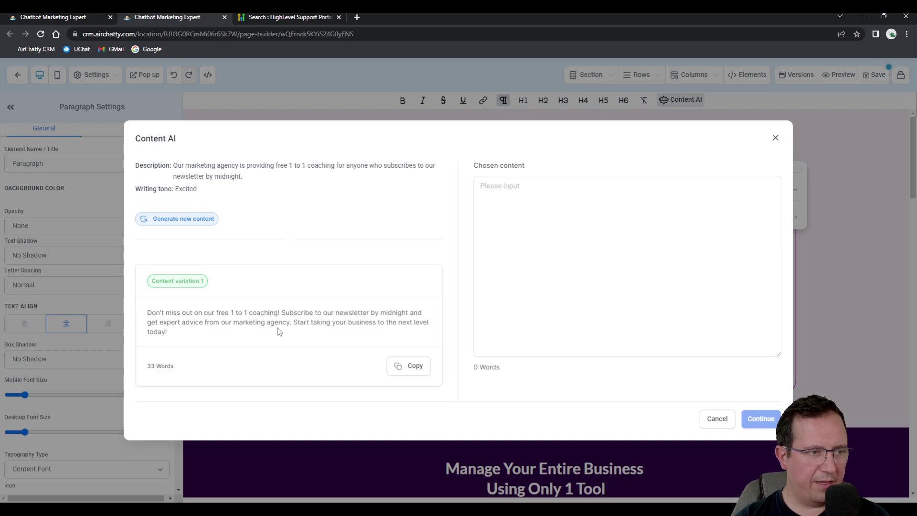
Step: Copy content variation 1 into the chosen content and insert it into the new hero paragraph
left_click(524, 319)
left_click(411, 365)
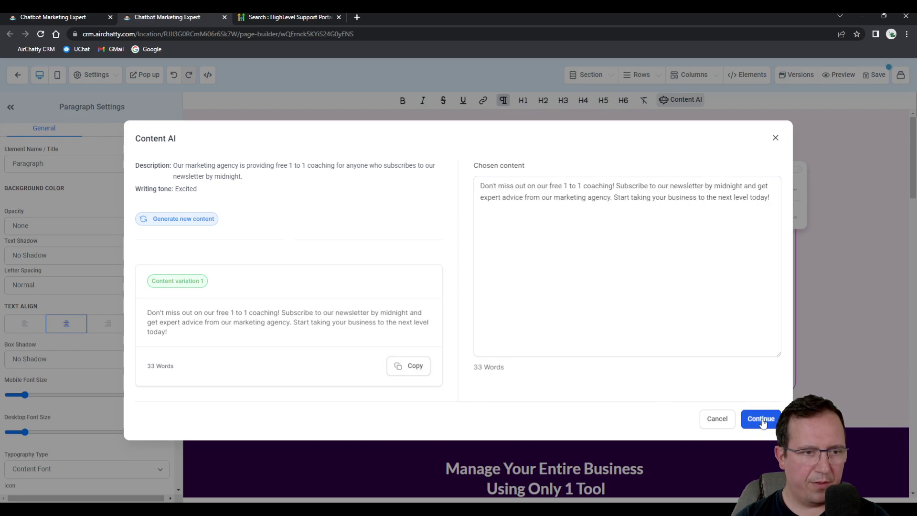
left_click(761, 418)
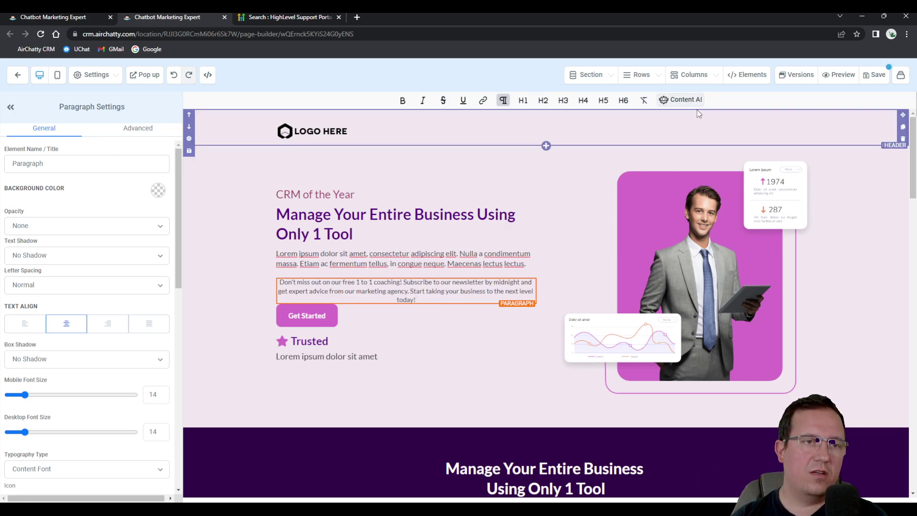
Step: Switch to the HighLevel Support Portal and look through the help articles found for "content ai"
left_click(293, 21)
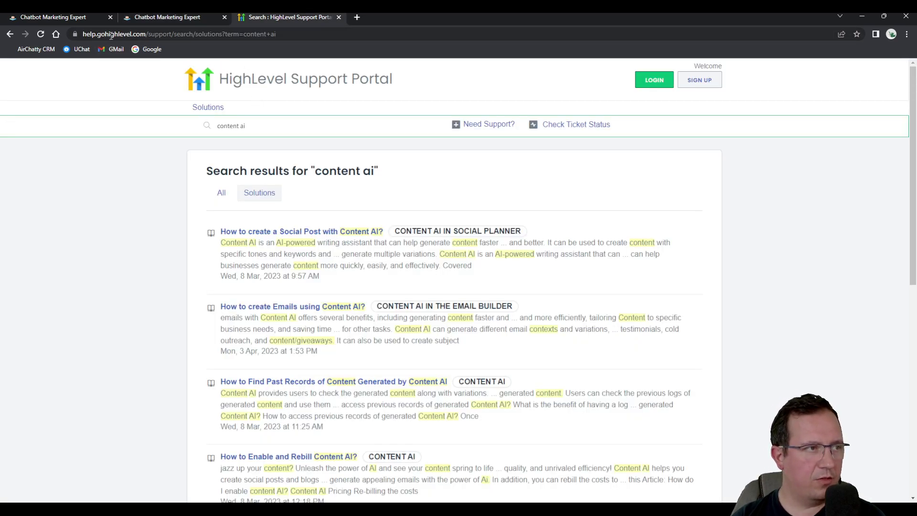
left_click(294, 132)
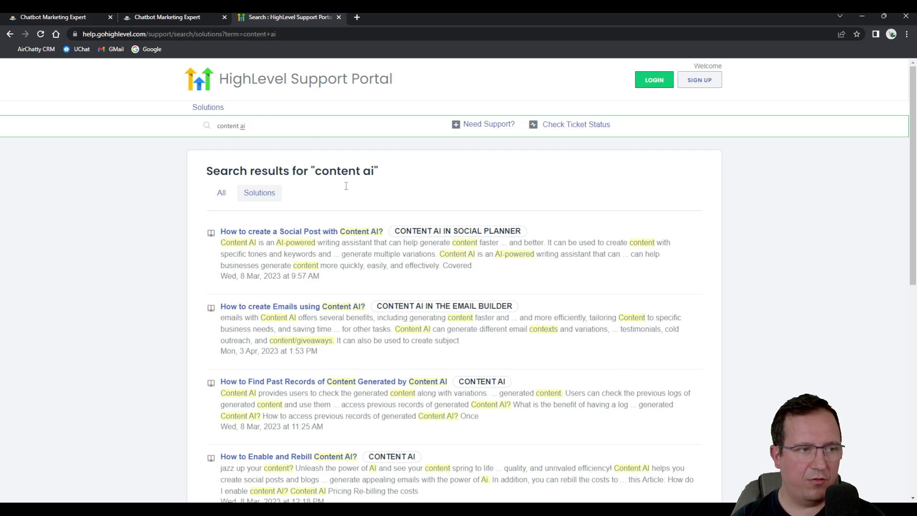
scroll(388, 294, "down", 9)
scroll(314, 367, "up", 4)
scroll(315, 367, "up", 5)
Step: Return to the CRM and open the Content AI overview under Automation to view the generated content records
left_click(45, 17)
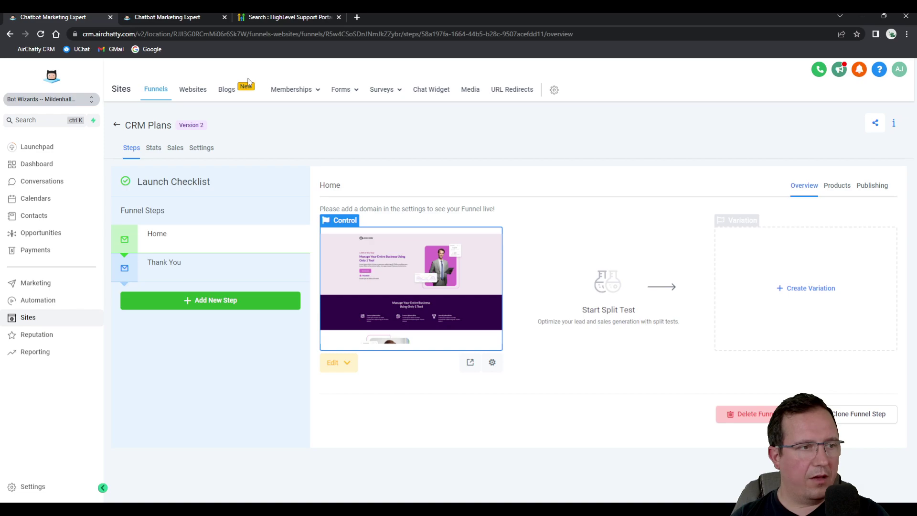
left_click(38, 300)
left_click(227, 89)
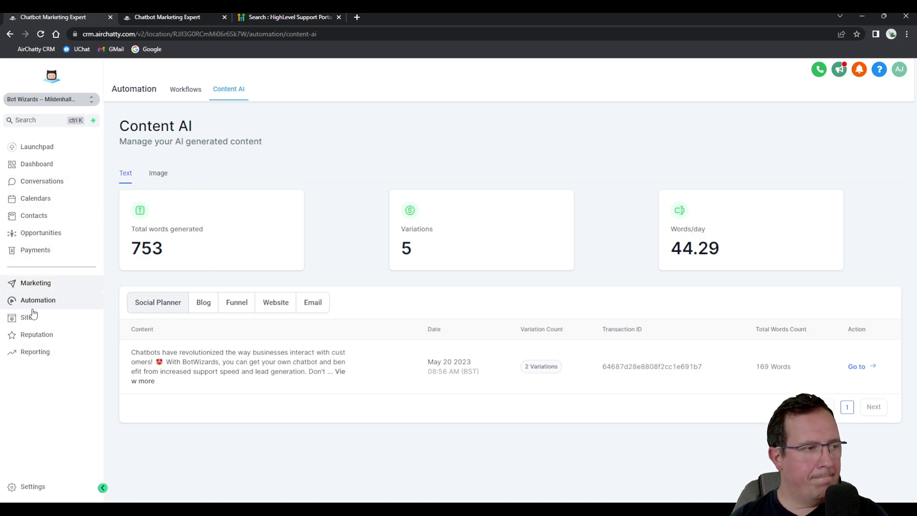
Step: Create a new post in the marketing Social Planner and choose the Bot Wizards Facebook account as its destination
left_click(40, 286)
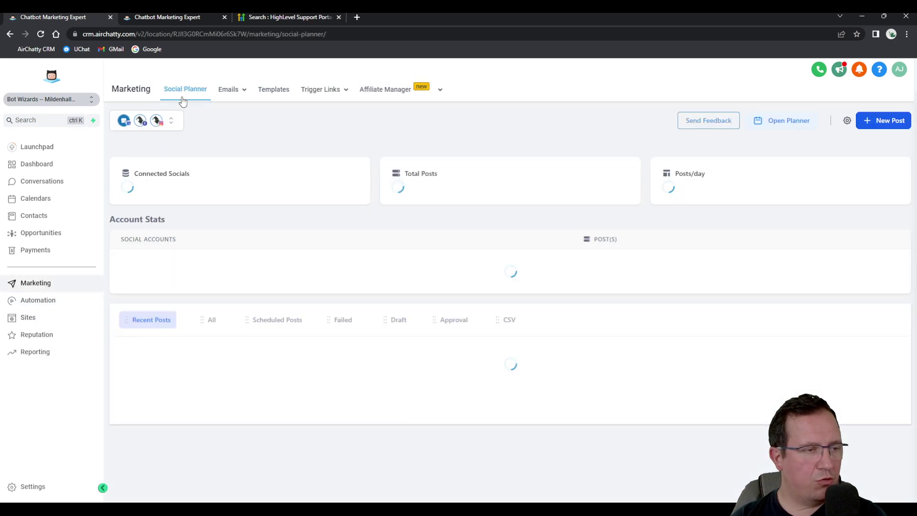
left_click(881, 122)
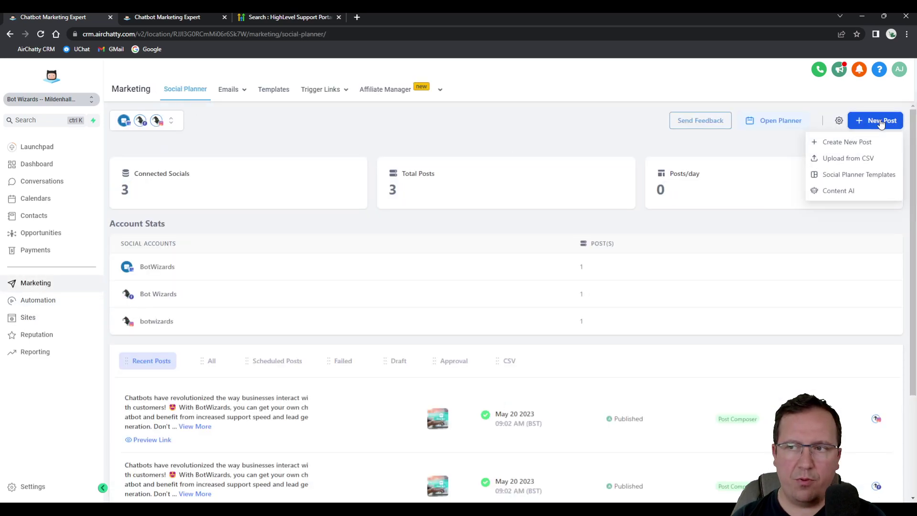
left_click(839, 143)
left_click(153, 127)
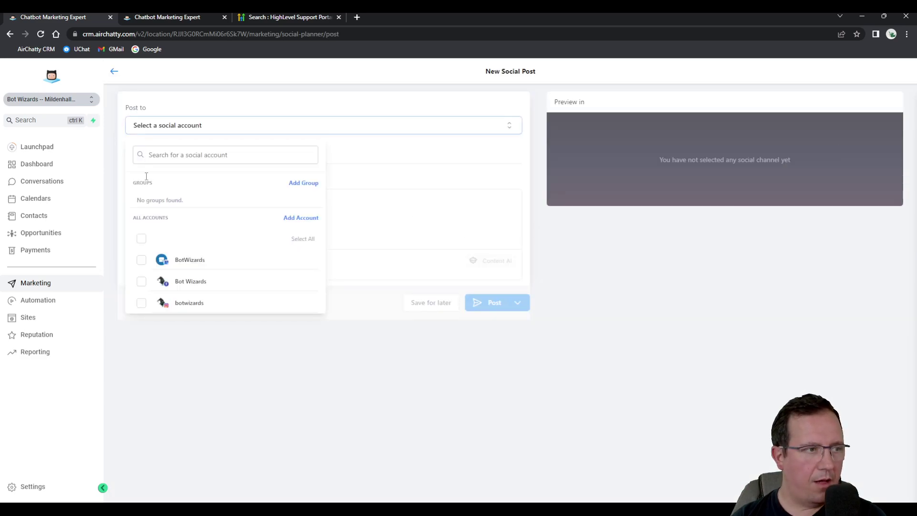
left_click(143, 282)
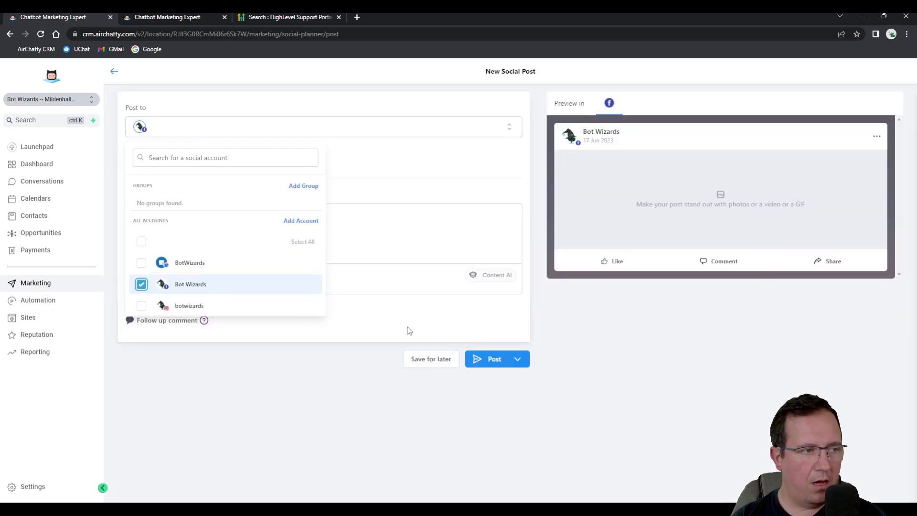
left_click(366, 317)
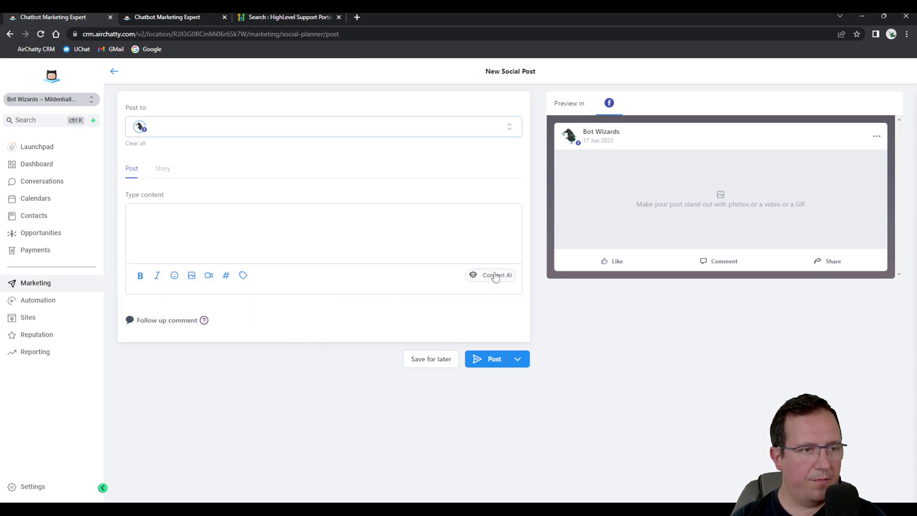
Step: Start creating an AI image for the post, beginning its description with "A chatbot that sits in front of a computer and"
left_click(191, 276)
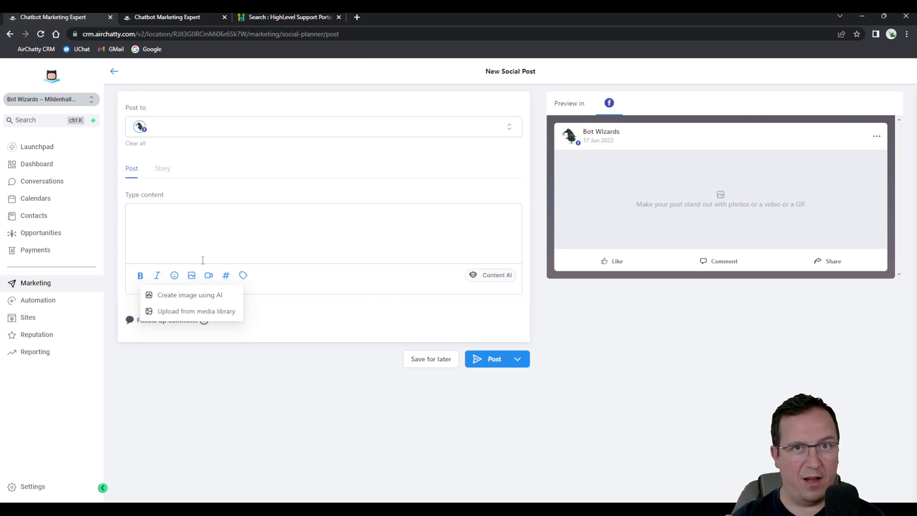
left_click(198, 298)
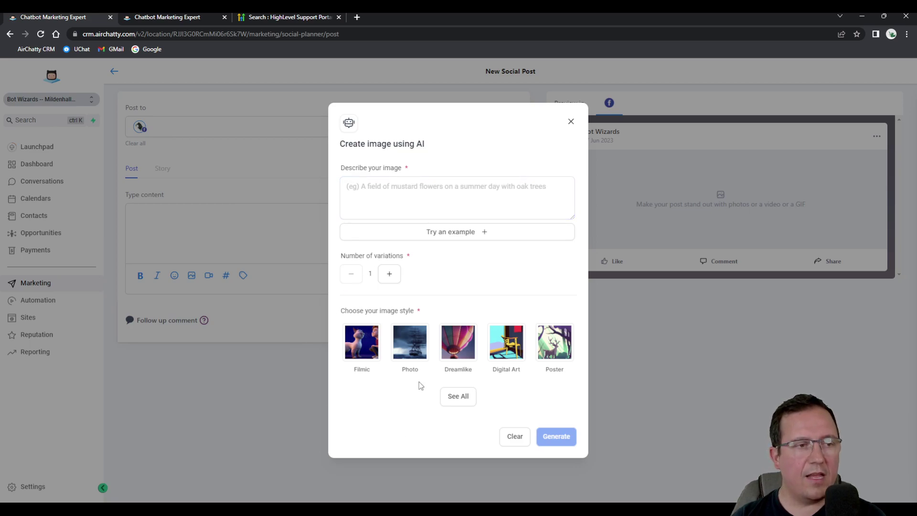
left_click(435, 192)
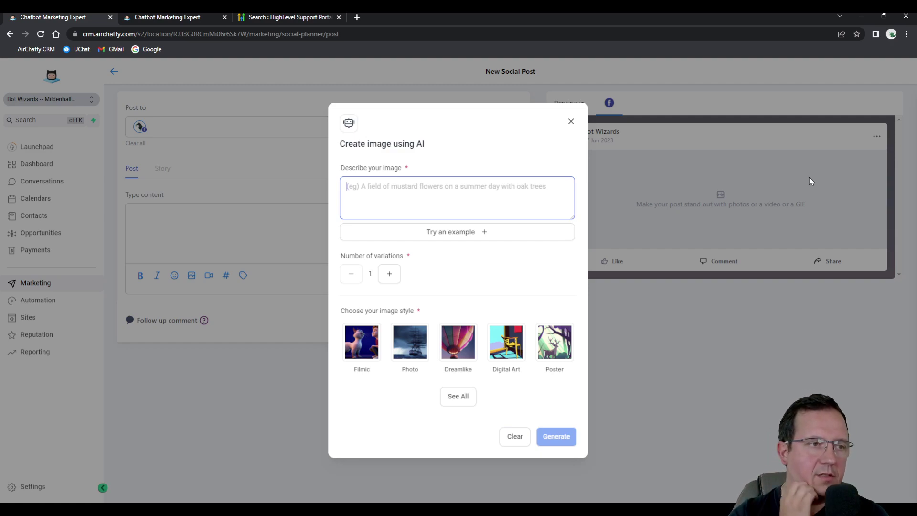
type("A ch")
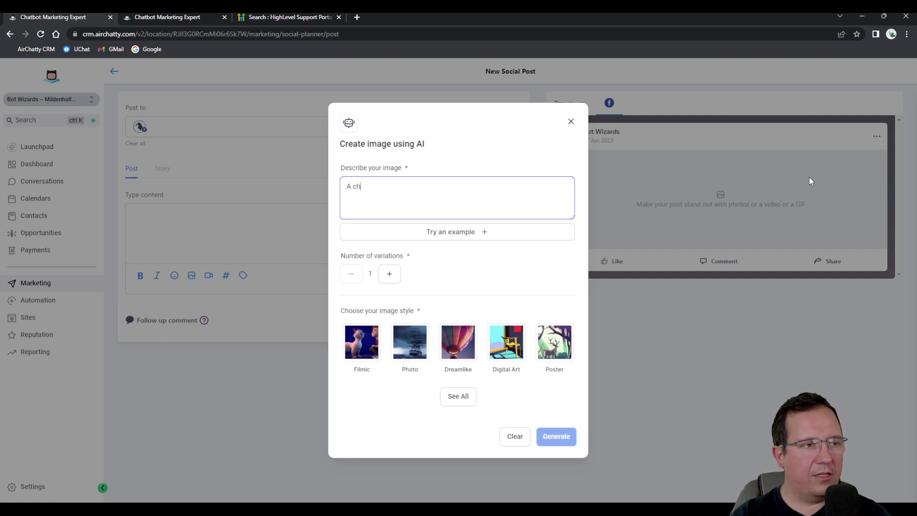
type("at bbot that ")
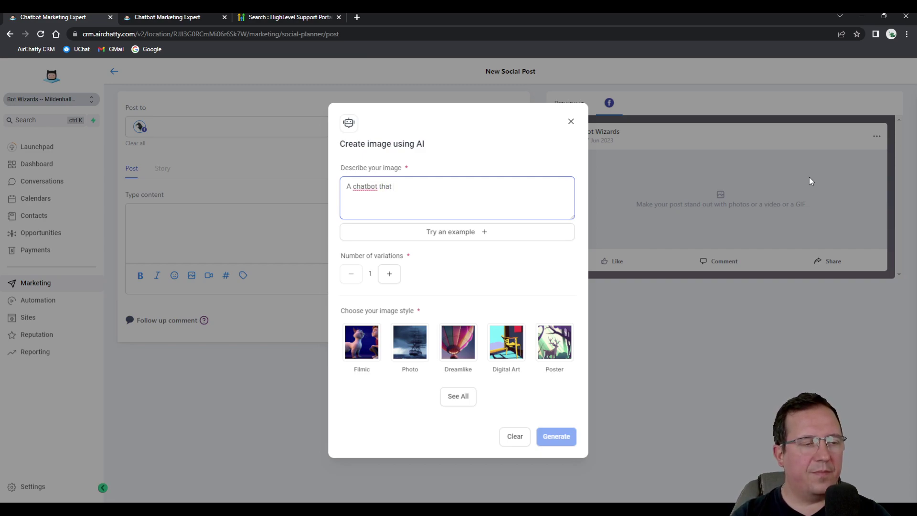
type("sits in for")
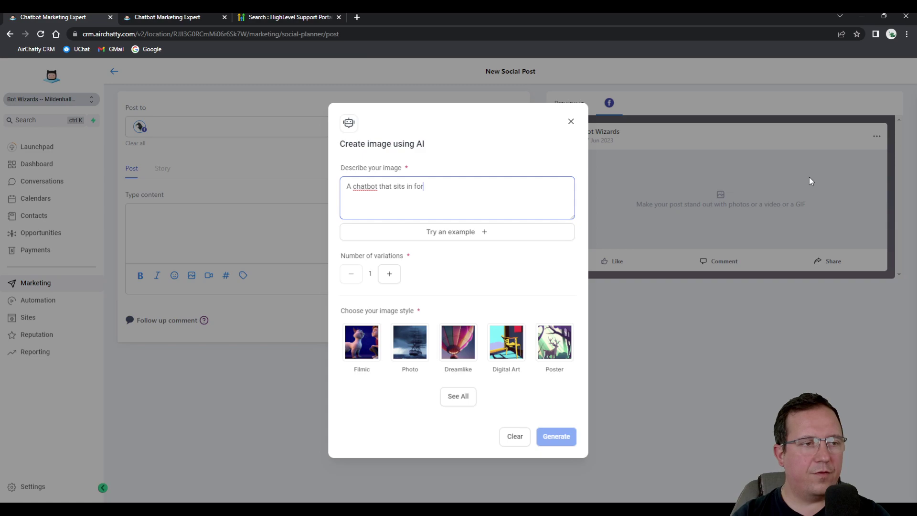
type("nront of a comput")
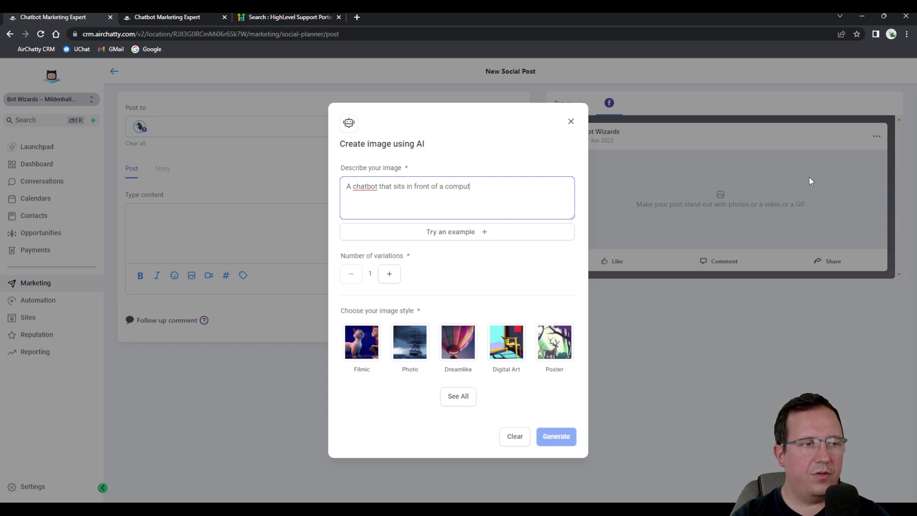
type("er and t")
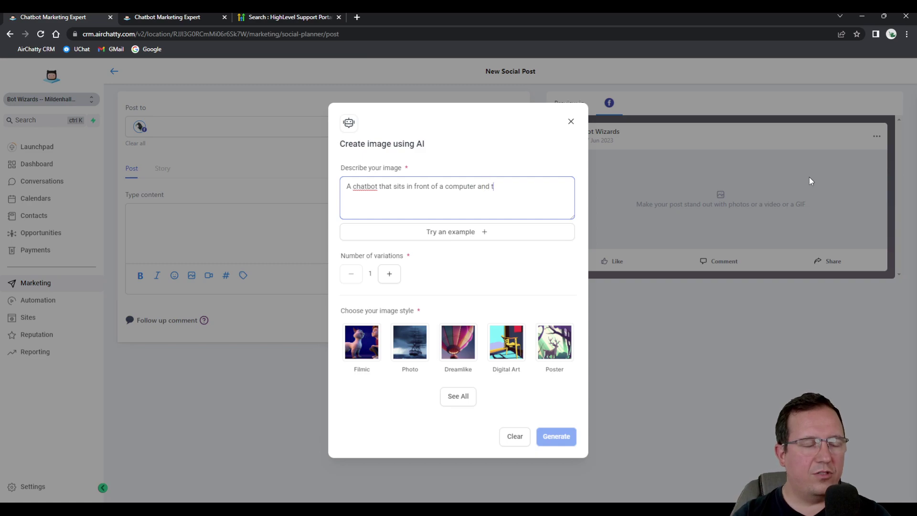
key("BackSpace")
type("with ")
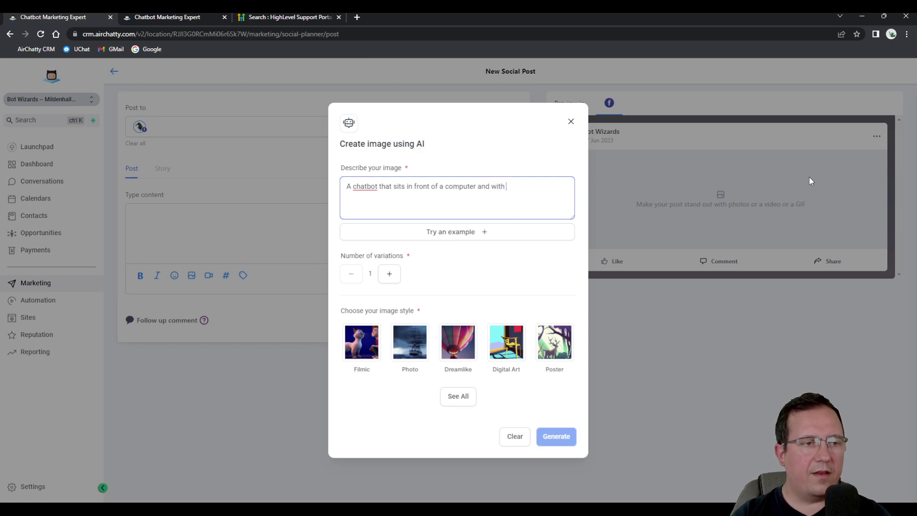
type("the right hand uses a phone")
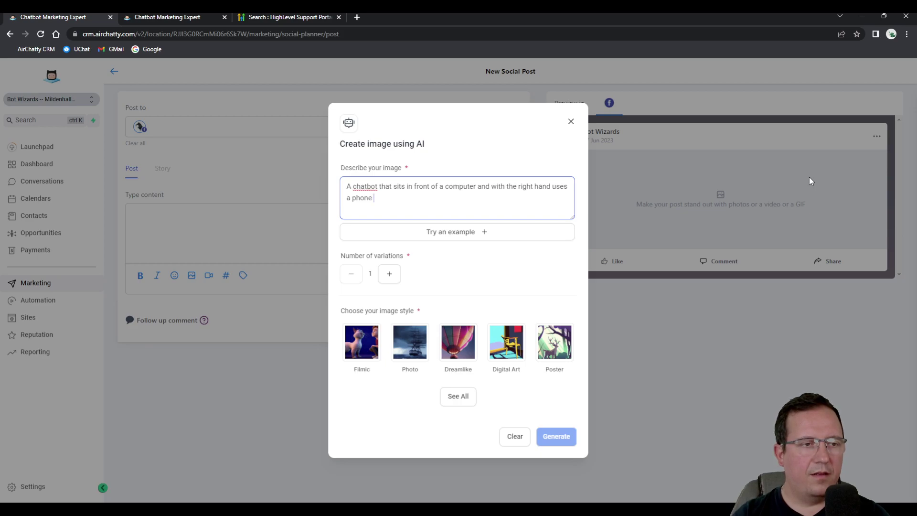
key("BackSpace")
key("BackSpace")
key("BackSpace")
key("BackSpace")
key("BackSpace")
key("BackSpace")
key("BackSpace")
key("BackSpace")
key("BackSpace")
key("BackSpace")
key("BackSpace")
key("BackSpace")
key("BackSpace")
key("BackSpace")
key("BackSpace")
key("BackSpace")
key("BackSpace")
key("BackSpace")
key("BackSpace")
key("BackSpace")
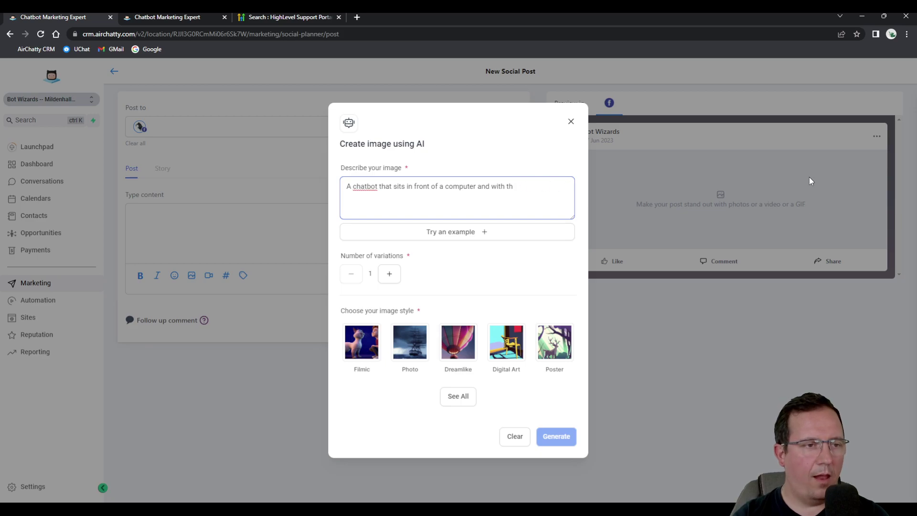
key("BackSpace")
key("BackSpace")
key("BackSpace")
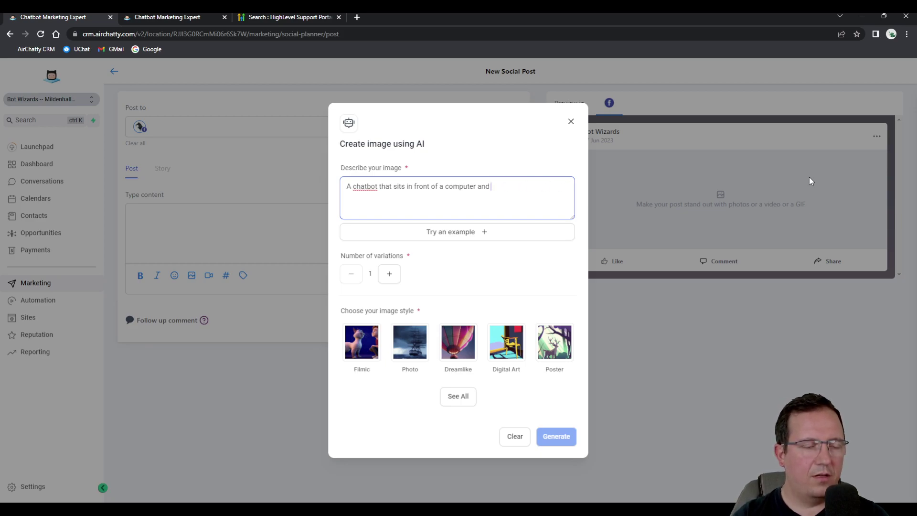
Step: Continue the image description with "his right hand has a mobile phone to his ear"
type("his right h")
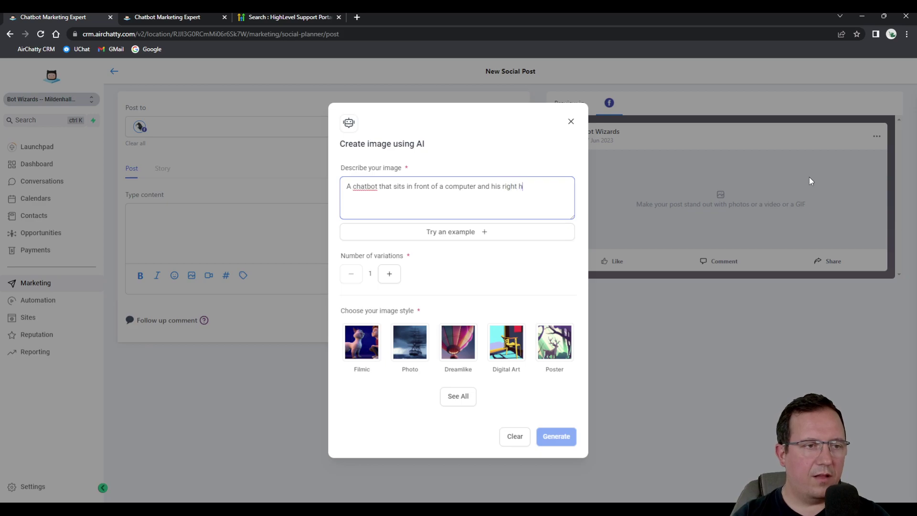
type("and has a m")
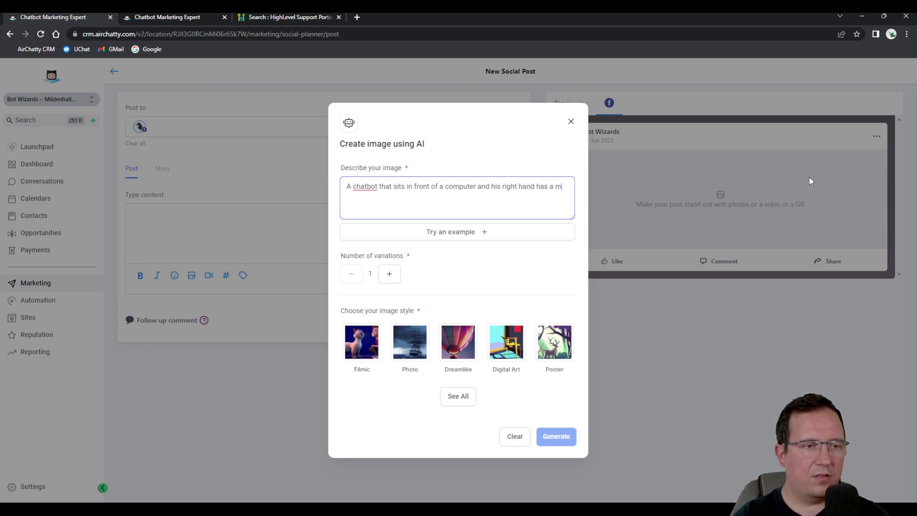
type("obile phone ")
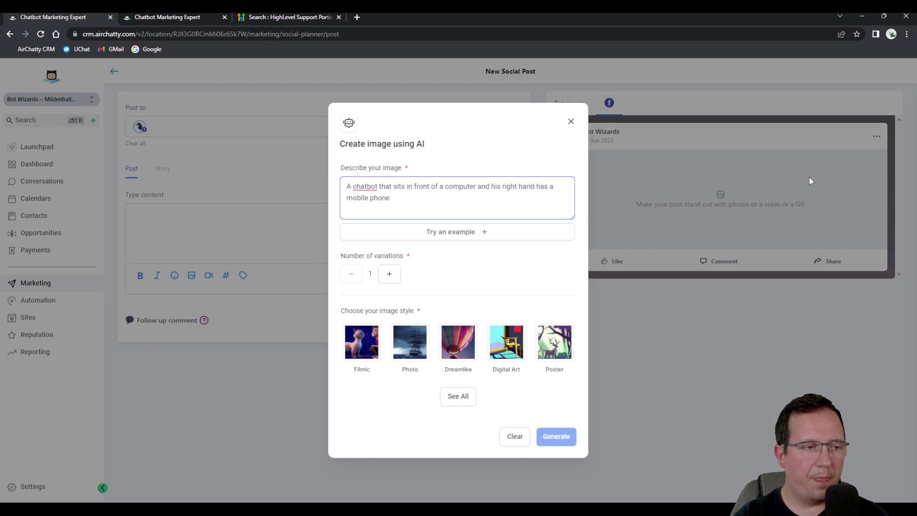
type("to his h")
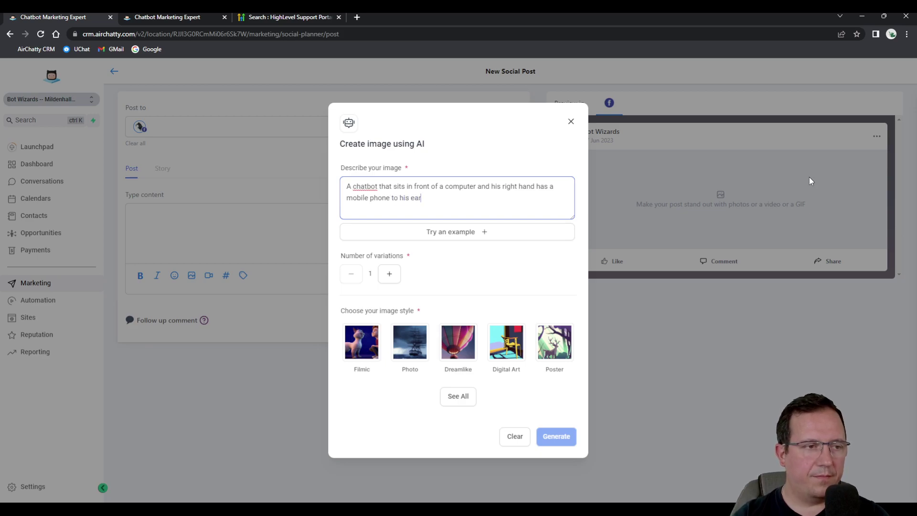
Step: Add the sentence "The chatbot has a happy face and the office environment is very futuristic." to the image description
type("ar. The chatbot has a happy")
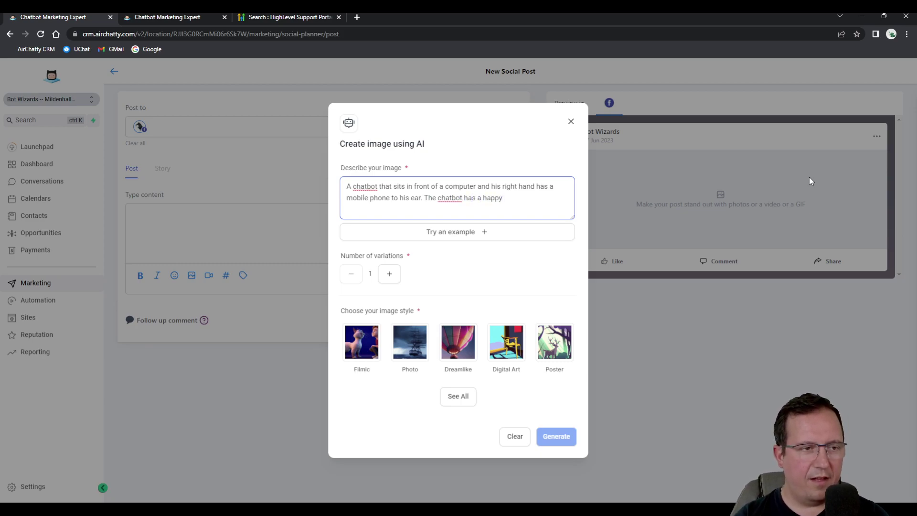
type("face a")
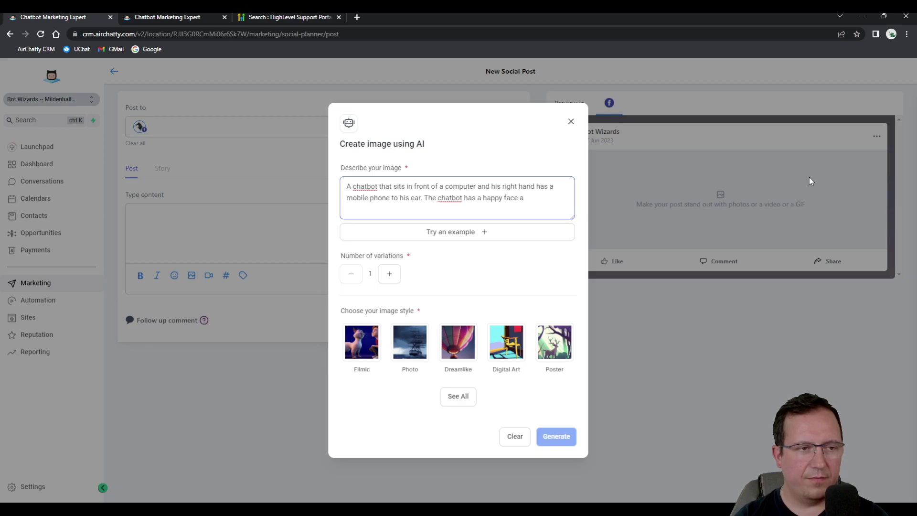
type("nd")
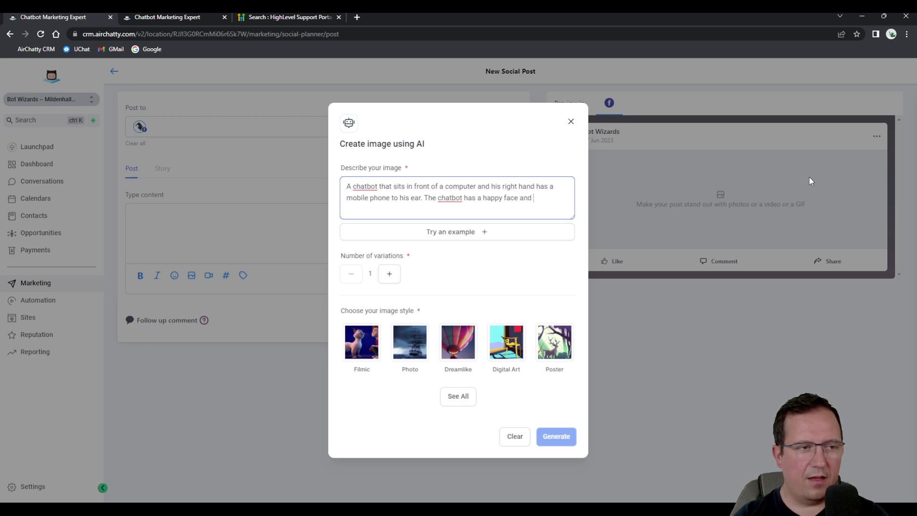
type("andthe")
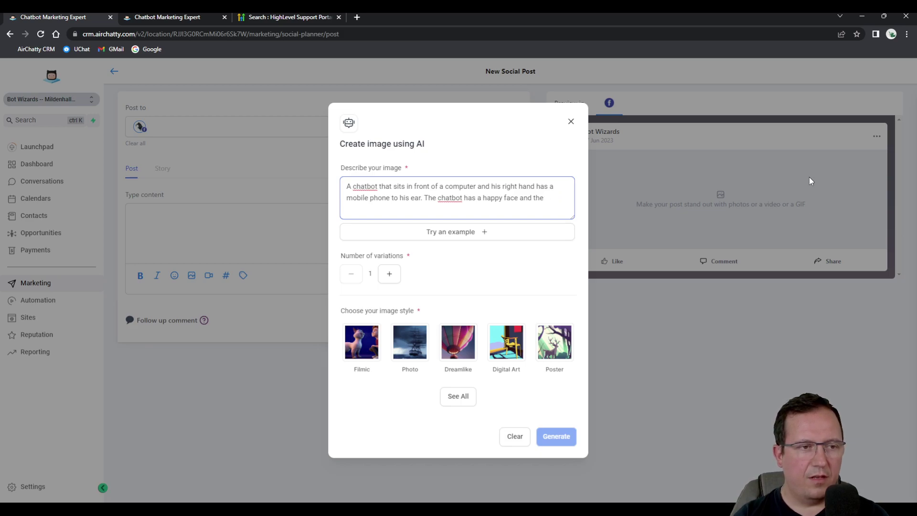
type(" enfice environment is v")
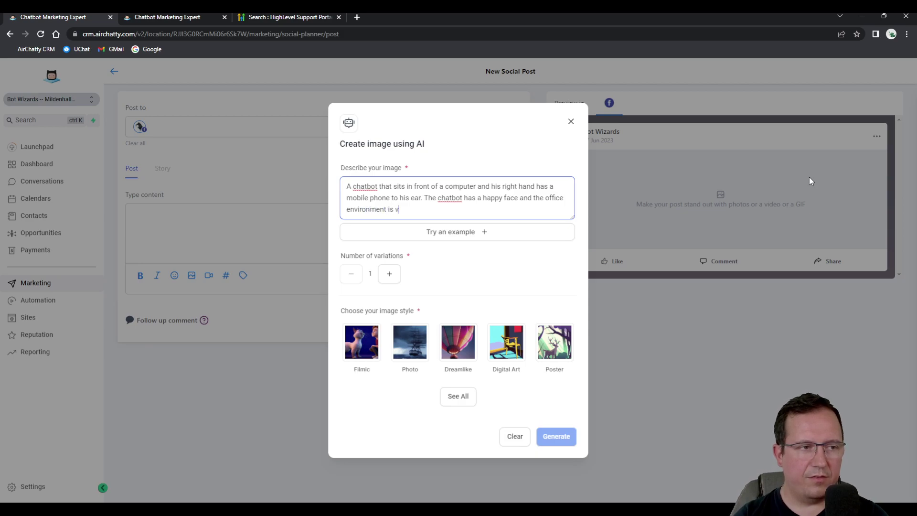
type("ery futuristin.")
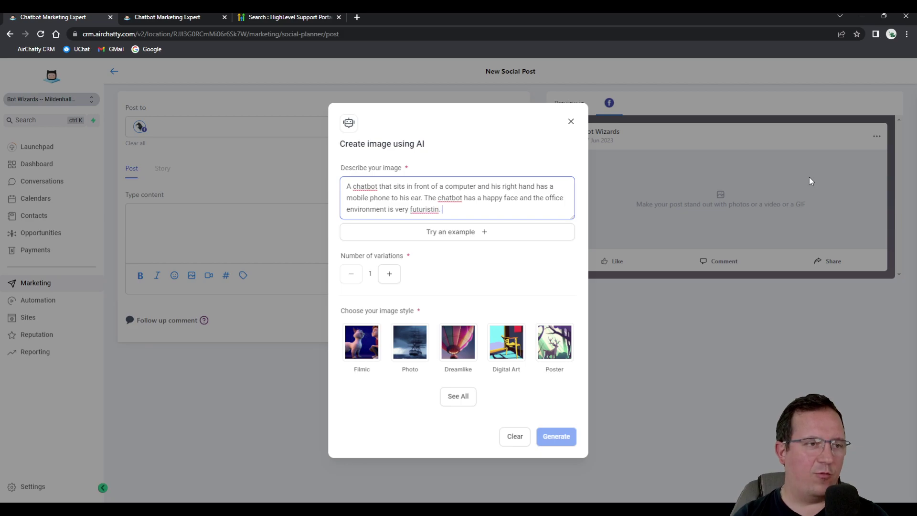
key("BackSpace")
key("BackSpace")
key("BackSpace")
type("c.")
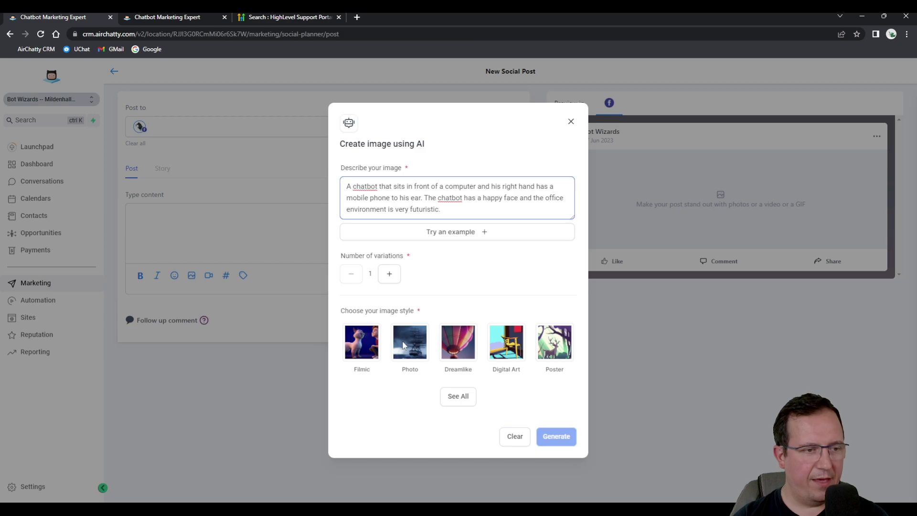
Step: Show all image styles, look through the Photography, Digital Art and Fine Art groups, and choose the Vector style
left_click(461, 398)
scroll(445, 329, "down", 3)
scroll(445, 328, "down", 2)
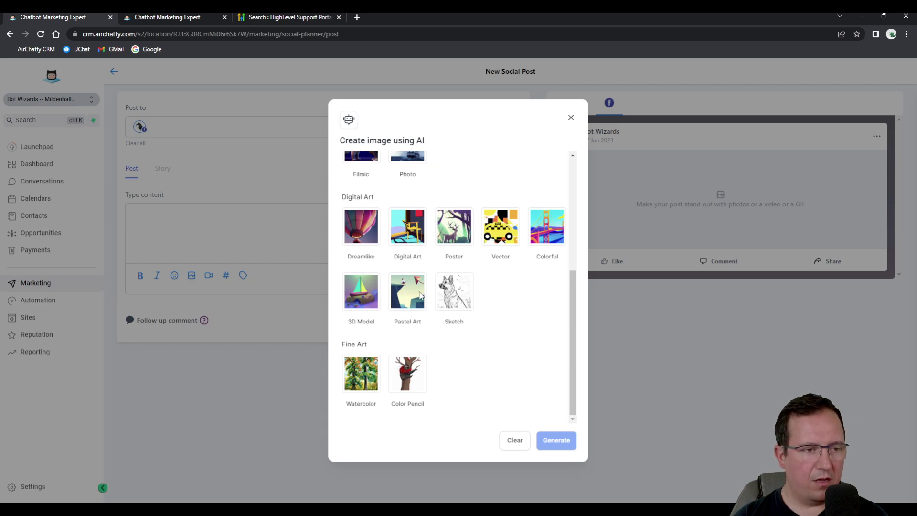
scroll(420, 273, "up", 2)
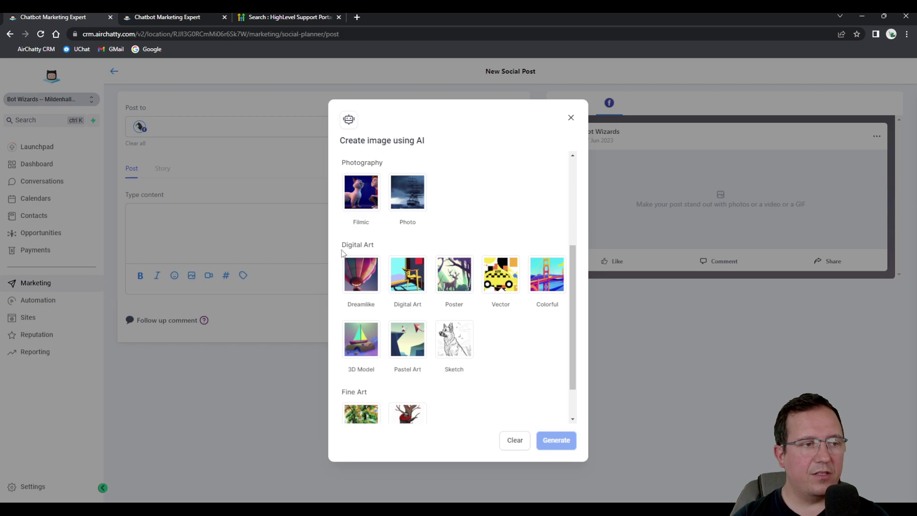
scroll(366, 286, "up", 2)
scroll(350, 322, "down", 2)
scroll(351, 323, "up", 2)
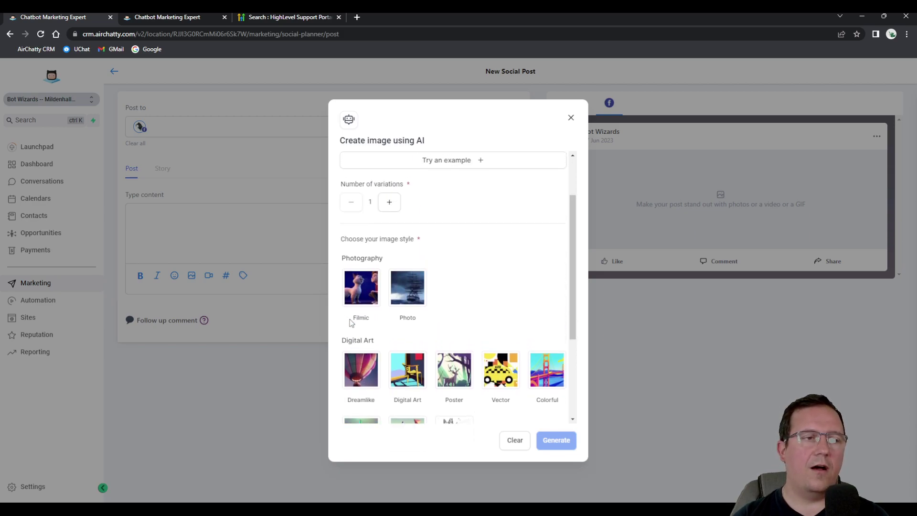
scroll(350, 322, "down", 2)
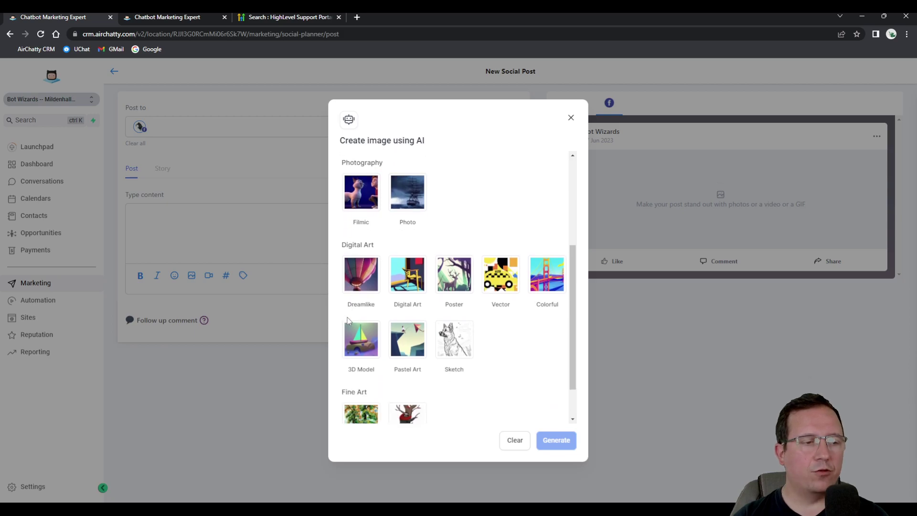
scroll(348, 321, "up", 2)
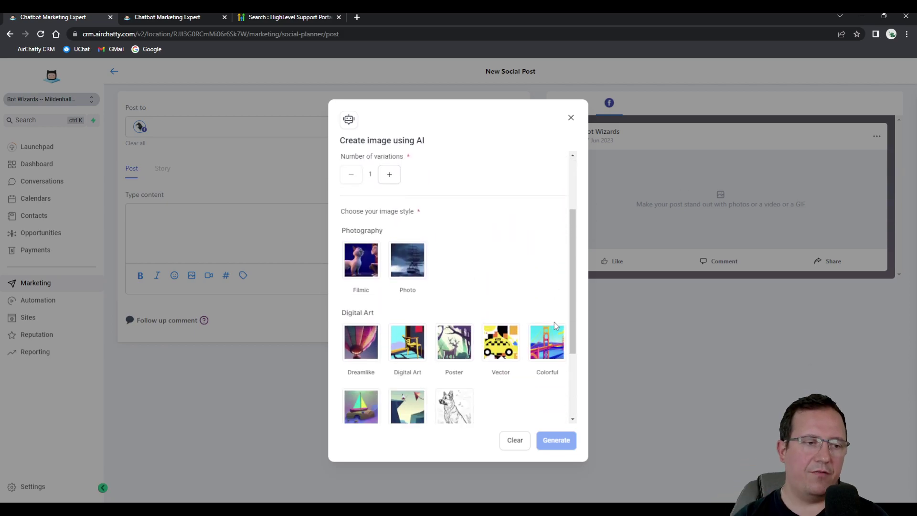
left_click(508, 348)
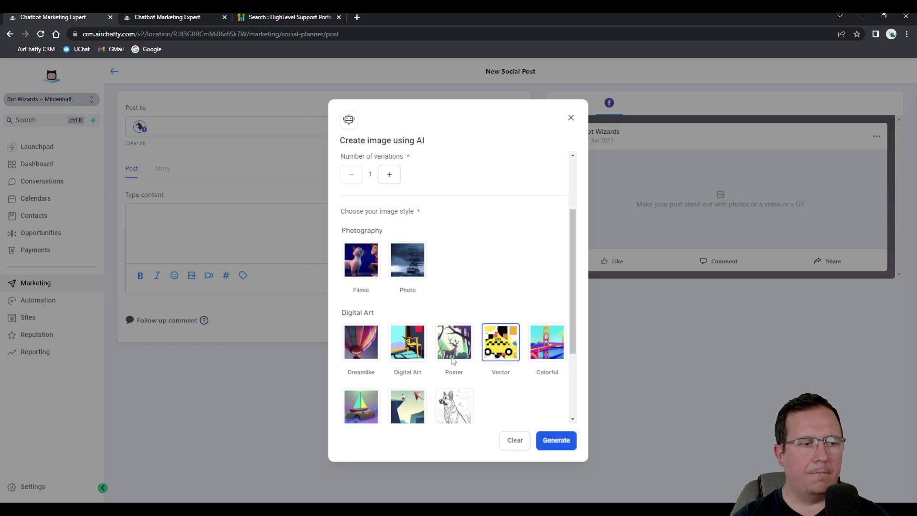
scroll(437, 359, "down", 1)
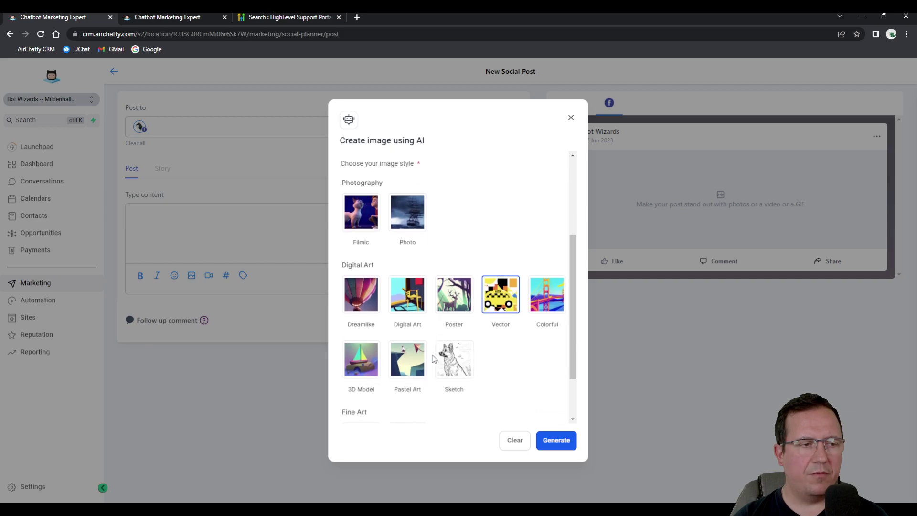
Step: Switch the image style to Dreamlike, set the number of variations to 2, and generate the chatbot images
left_click(358, 296)
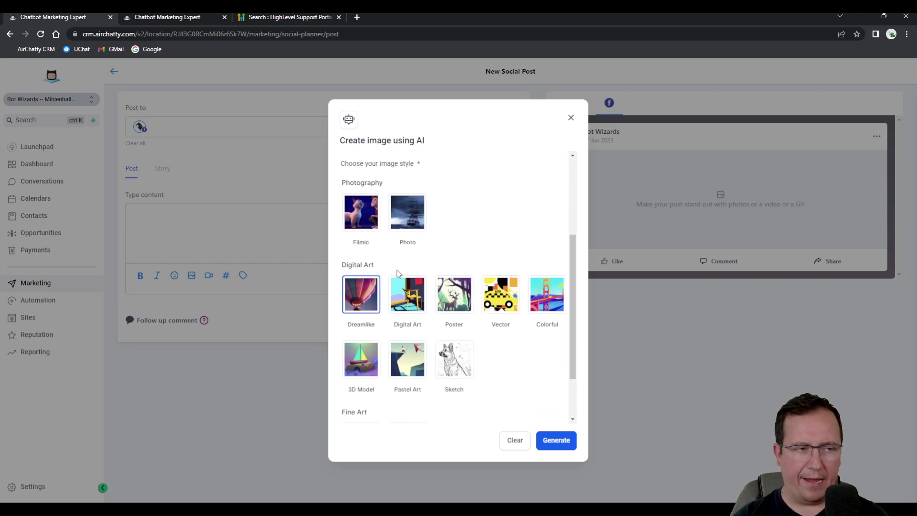
scroll(395, 271, "up", 2)
scroll(421, 209, "up", 1)
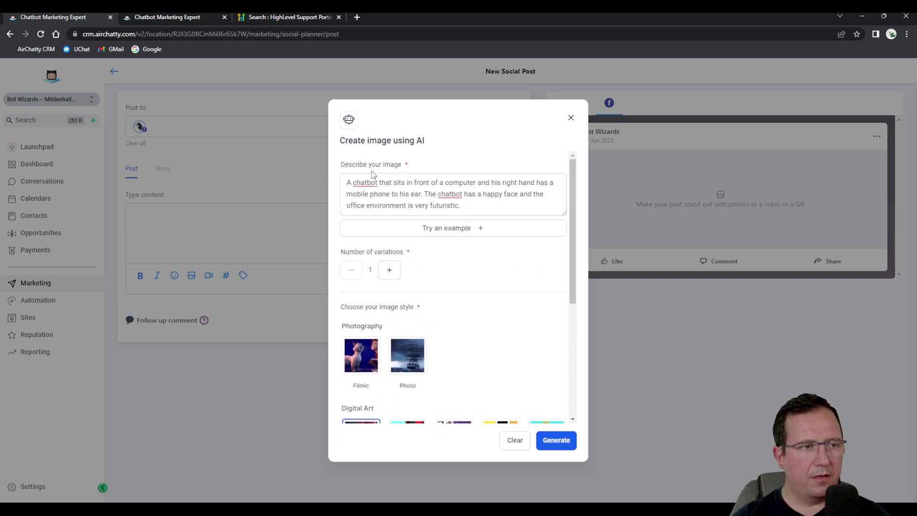
left_click(391, 271)
left_click(557, 440)
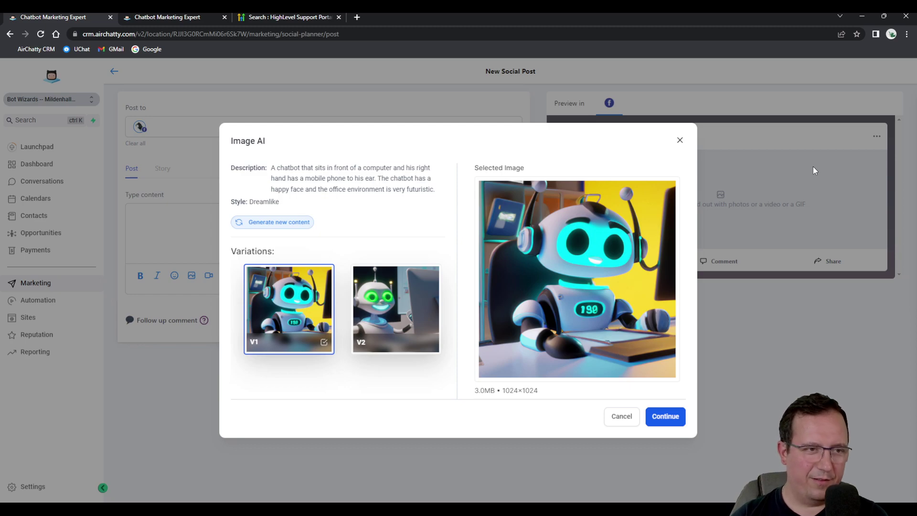
Step: Compare the V1 and V2 chatbot images with their description and close the results without using either image
left_click(409, 306)
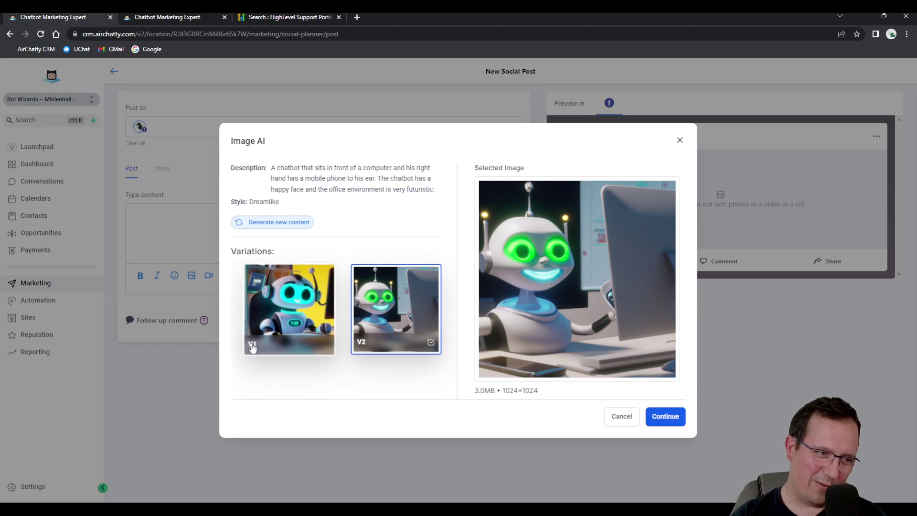
left_click(263, 306)
left_click(396, 308)
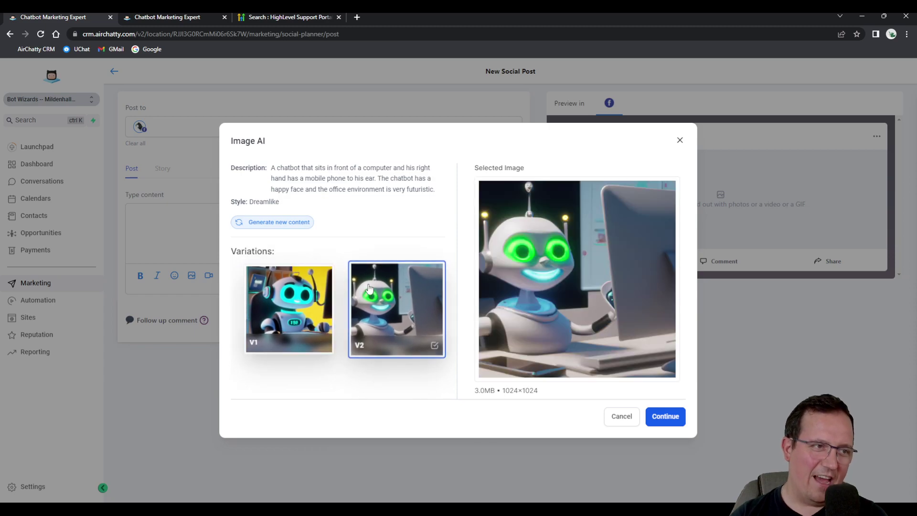
left_click_drag(281, 168, 399, 200)
left_click(428, 211)
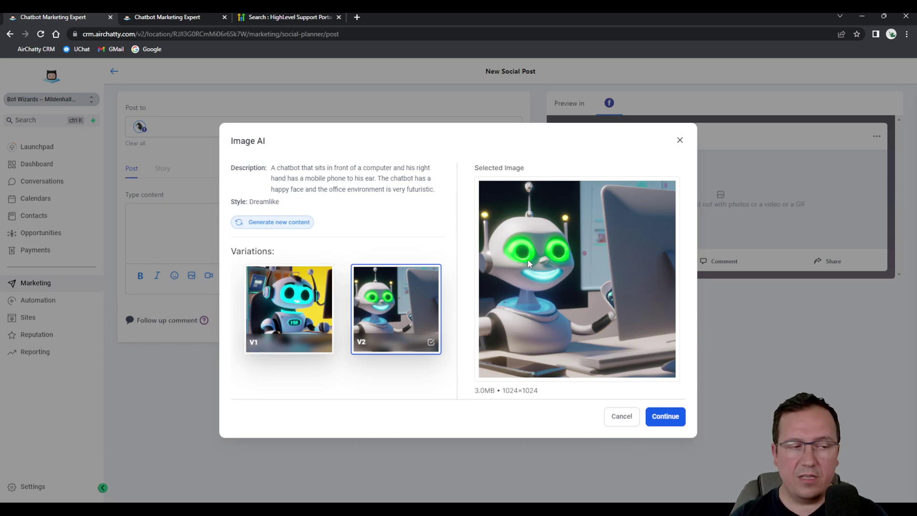
left_click(680, 141)
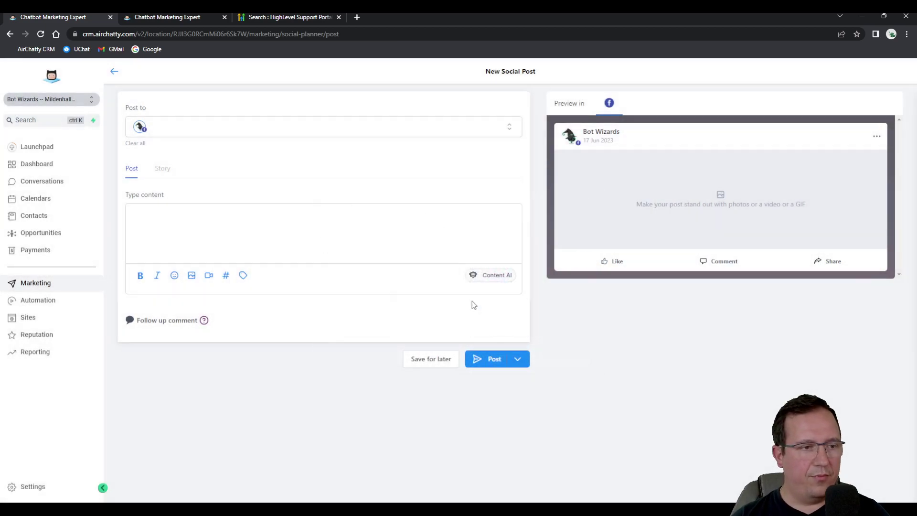
Step: Look through the media library available for the post's image and leave the library
left_click(191, 275)
left_click(193, 312)
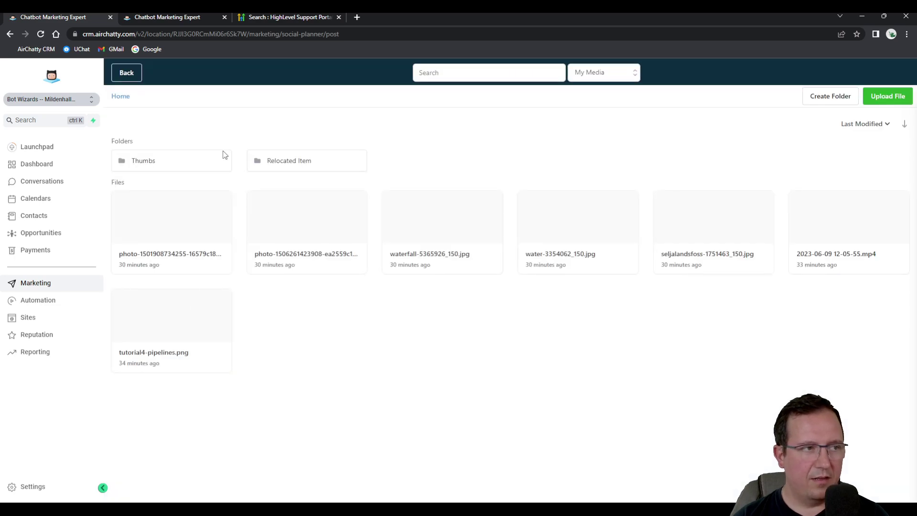
left_click(126, 72)
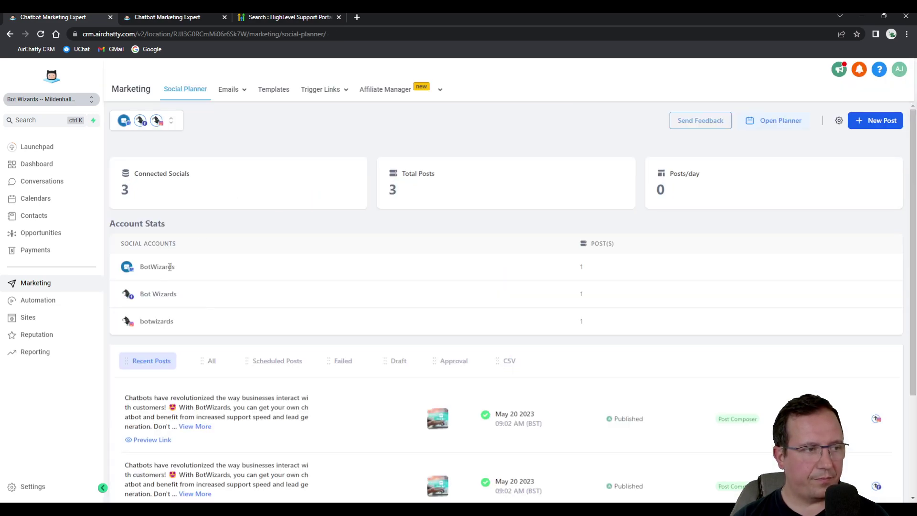
Step: Create a new social post for the Bot Wizards Facebook account
left_click(886, 126)
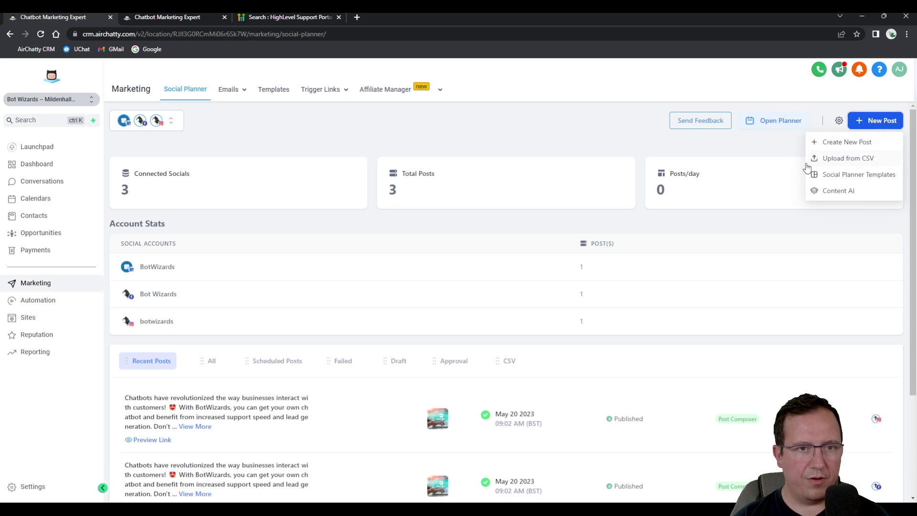
left_click(839, 143)
left_click(234, 126)
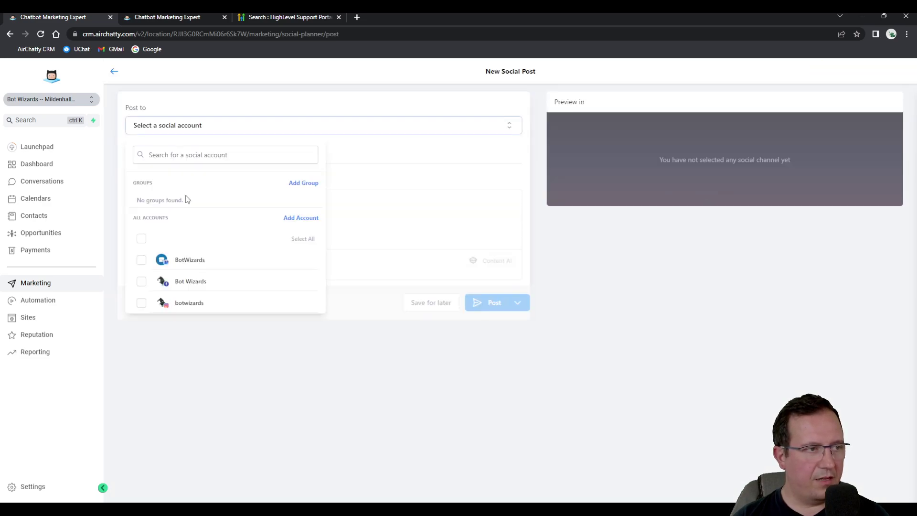
left_click(141, 281)
left_click(177, 337)
Step: Start creating an AI image for the post, beginning its description with "An image showing"
left_click(191, 280)
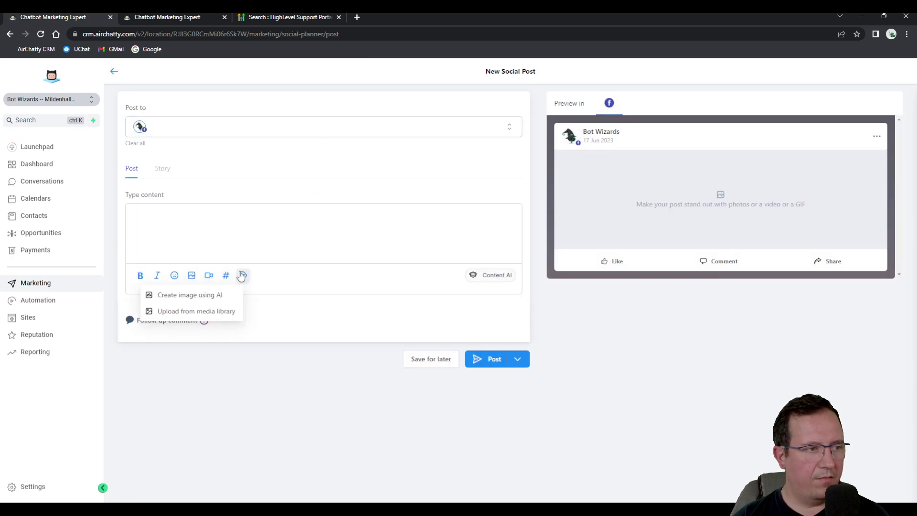
left_click(201, 294)
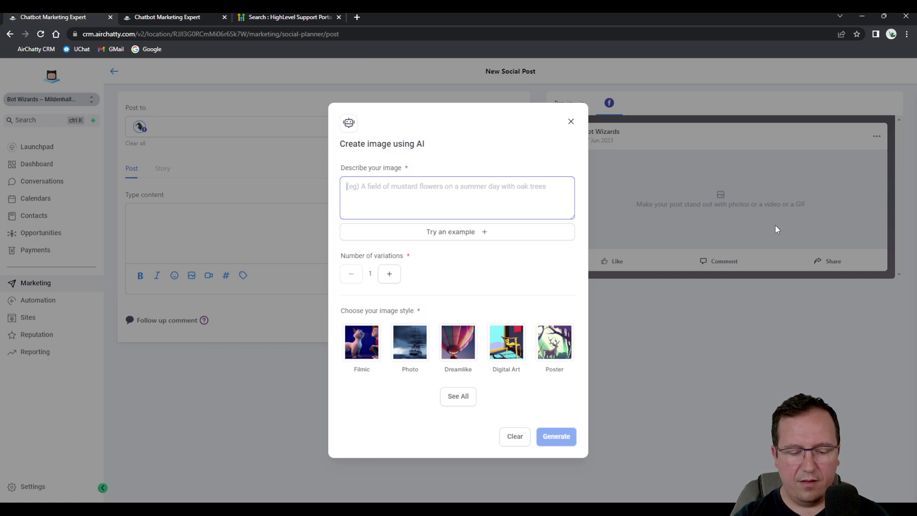
type("Landscape")
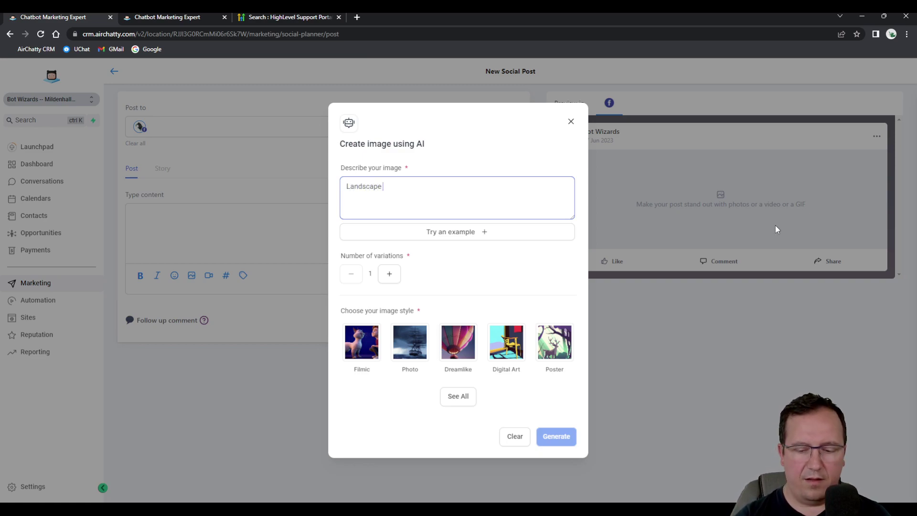
type("A")
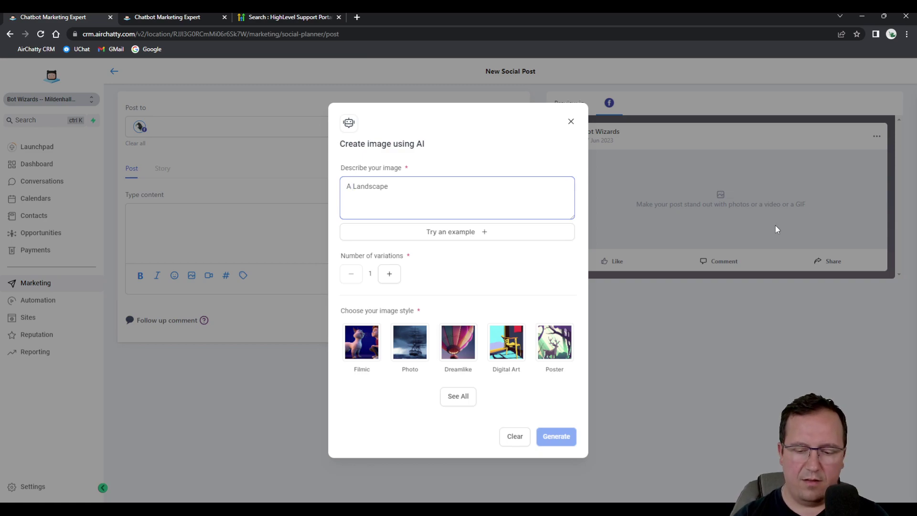
key("BackSpace")
type("n image")
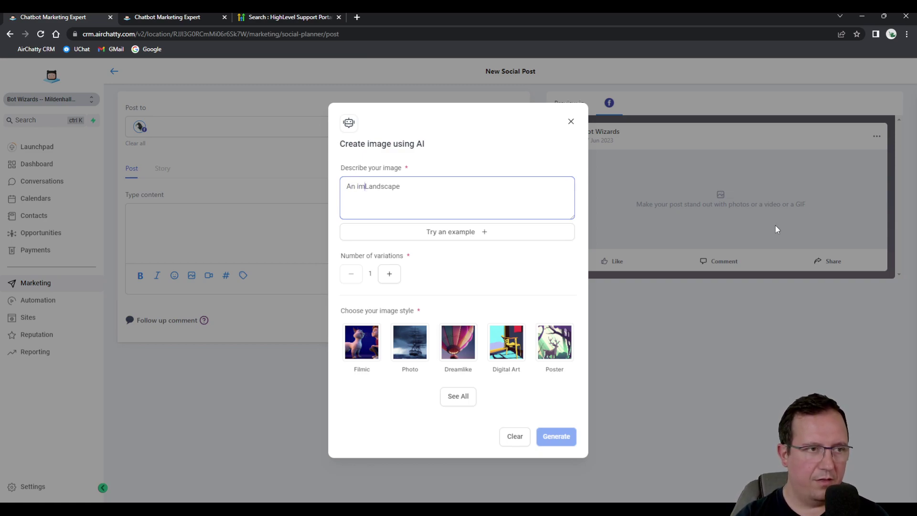
key("shift+Right")
key("shift+Right")
key("shift+Right")
key("shift+Right")
key("shift+Right")
key("shift+Right")
key("shift+Right")
key("shift+Right")
key("shift+Right")
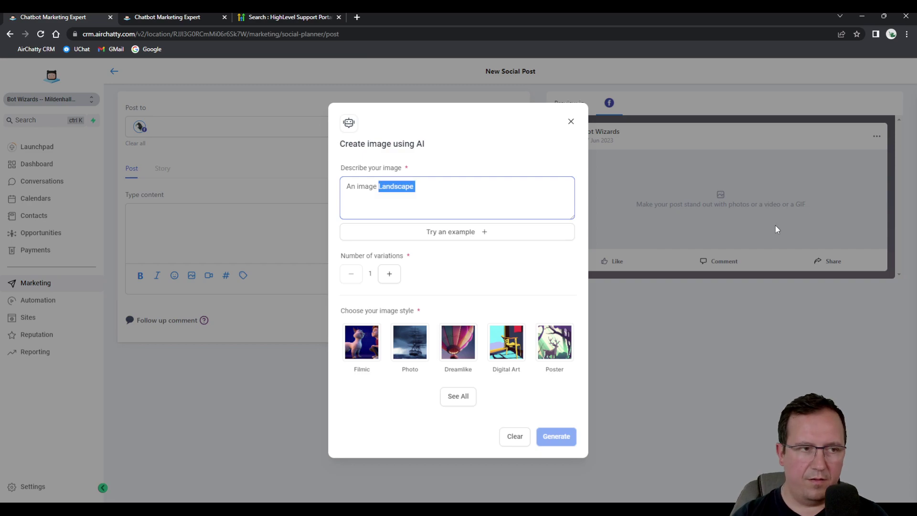
key("BackSpace")
type("showing ")
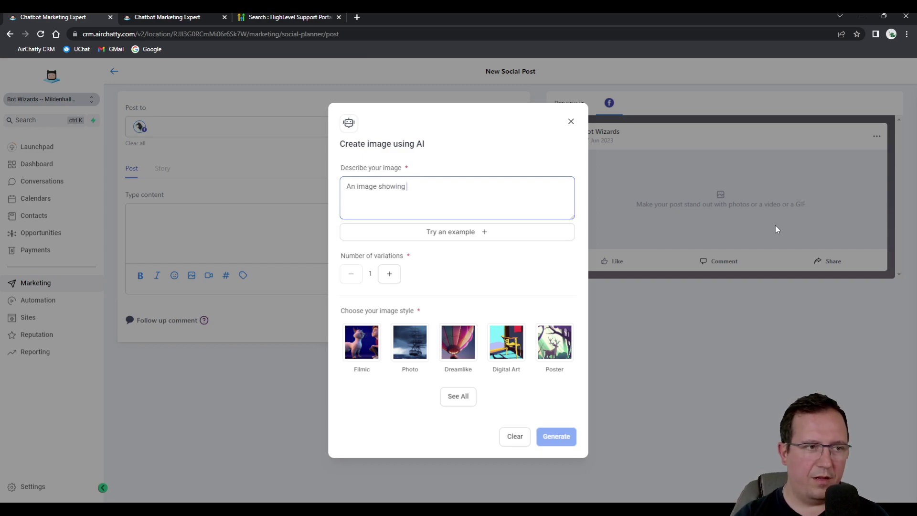
Step: Finish the description with "fields of green with blue sky and one tree in the middle of the field." and generate it in Photo style
type("fields of green with blue sky and ")
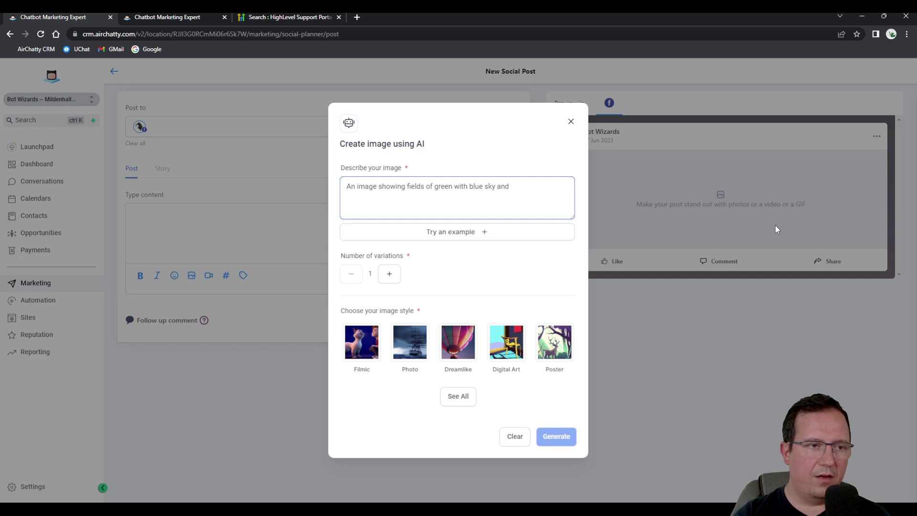
type("one t")
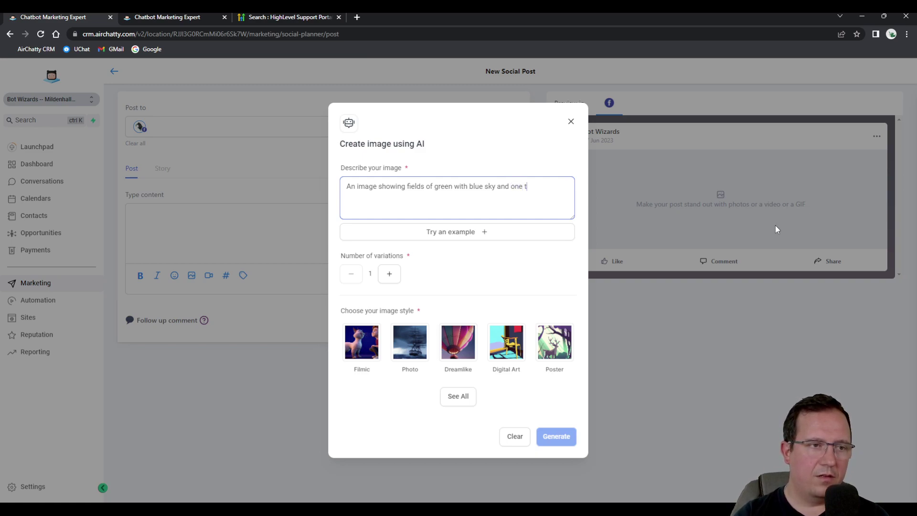
type("ree in the")
key("BackSpace")
type("in the middle of the fi")
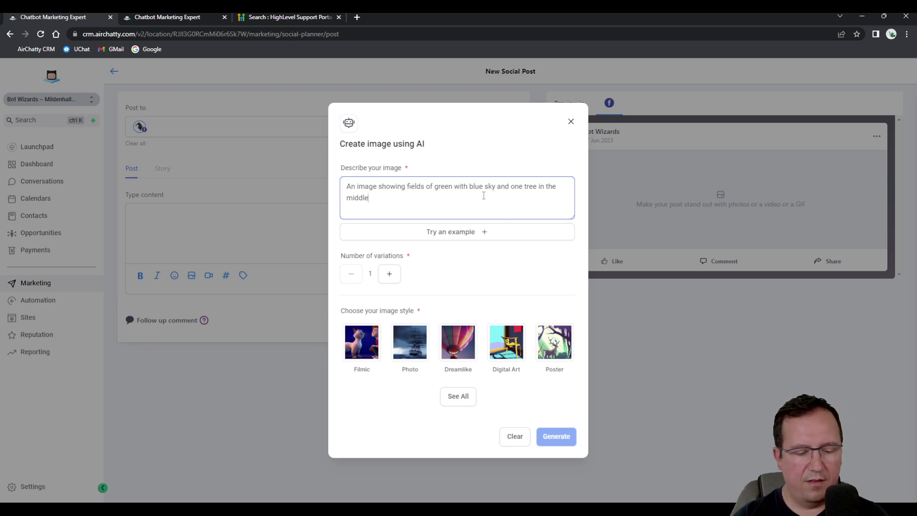
type("eld.")
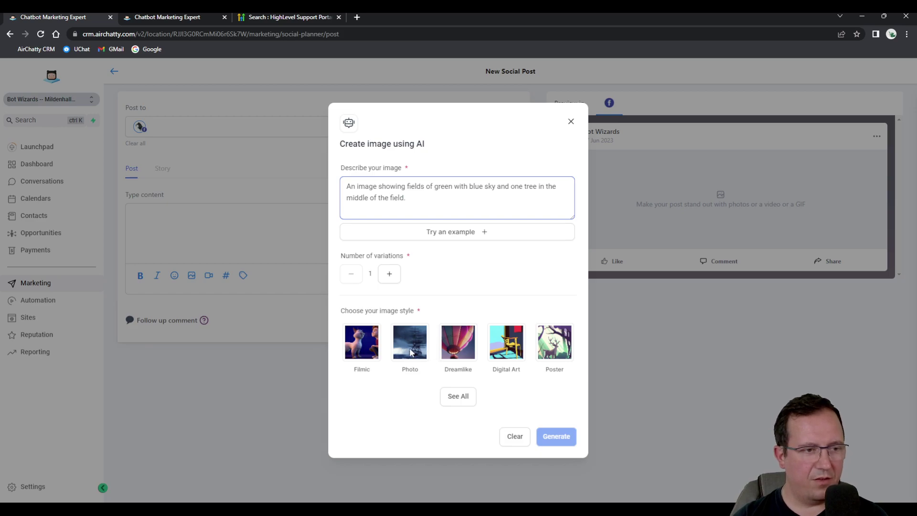
left_click(433, 359)
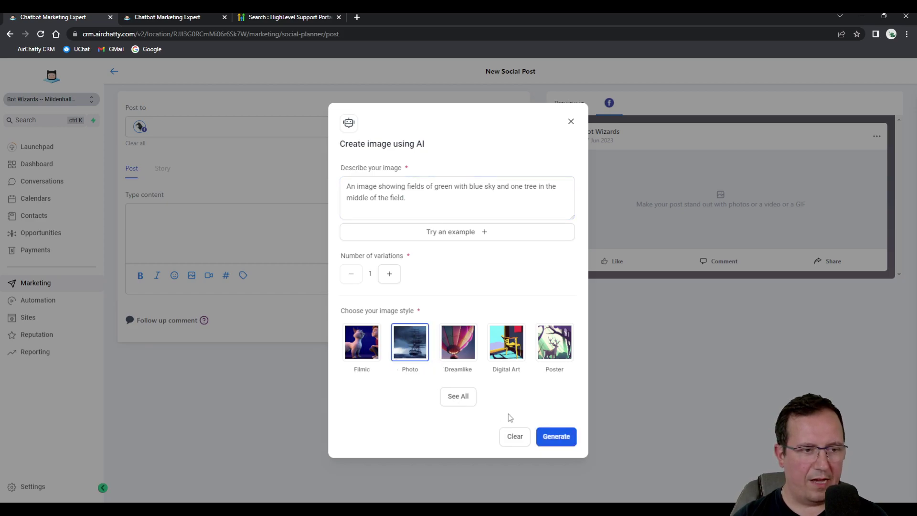
left_click(551, 436)
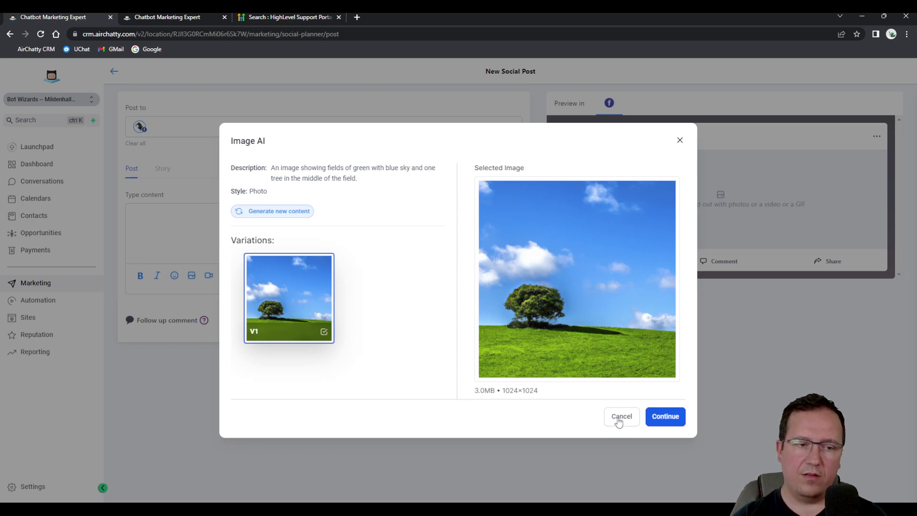
Step: Insert the generated landscape image into the post and remove its duplicate copy
left_click(668, 418)
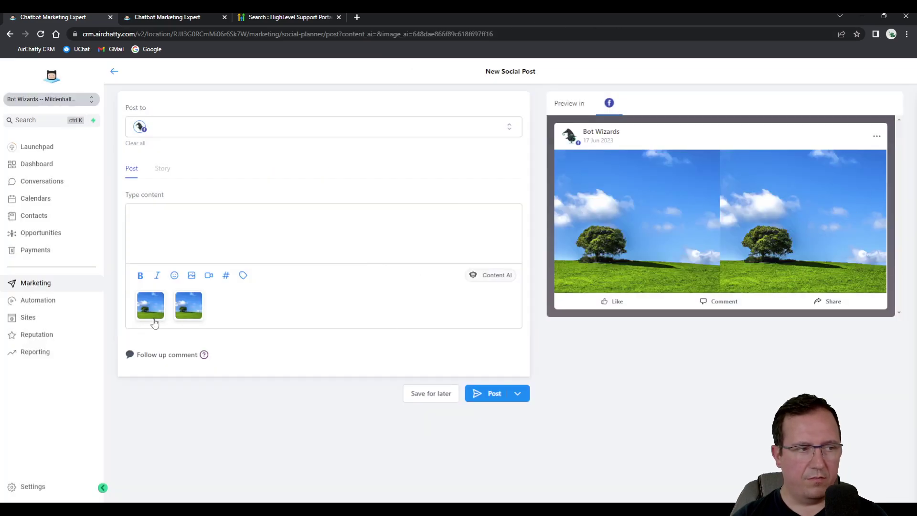
mouse_move(159, 300)
left_click(172, 309)
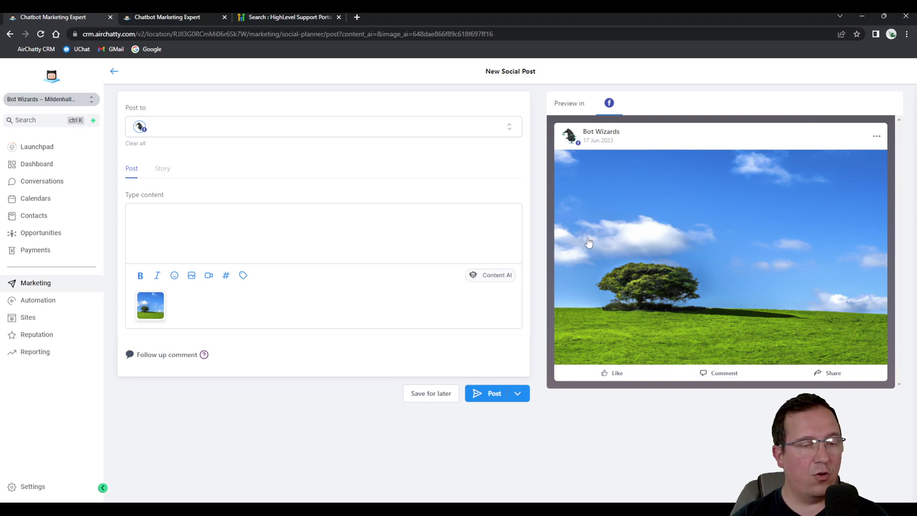
Step: Open the Company Billing settings and review the subscription plan, payment methods and credits
left_click(43, 163)
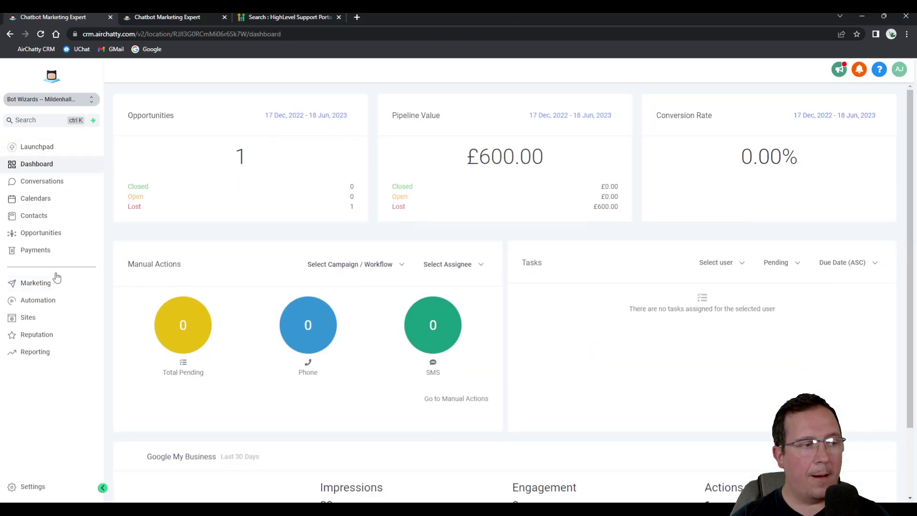
left_click(41, 486)
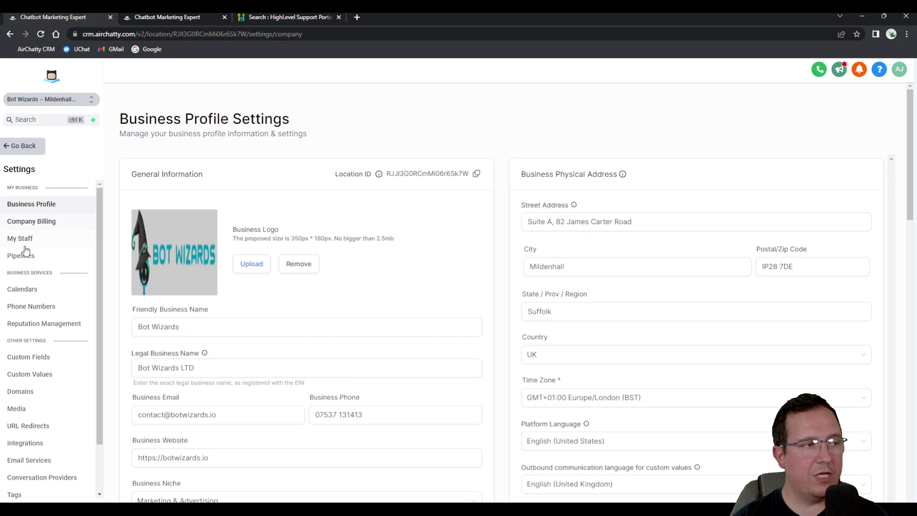
left_click(38, 223)
scroll(361, 258, "down", 2)
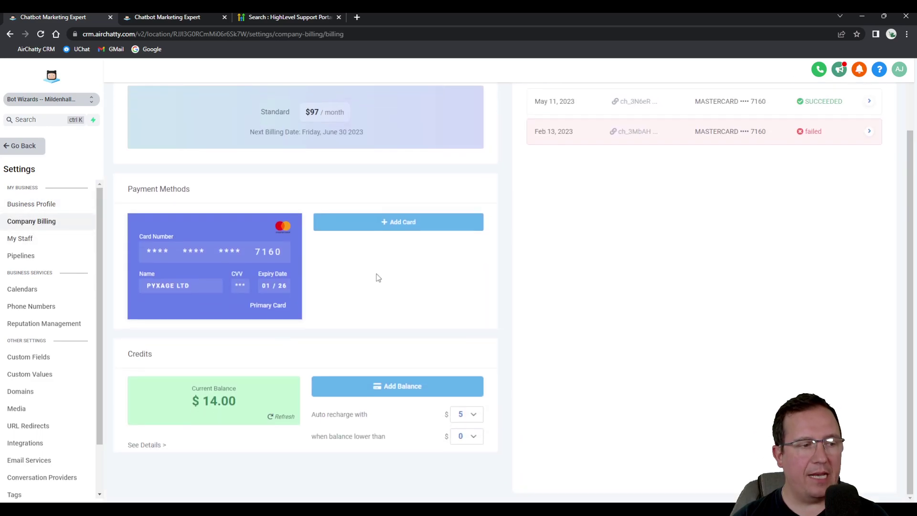
scroll(331, 348, "up", 2)
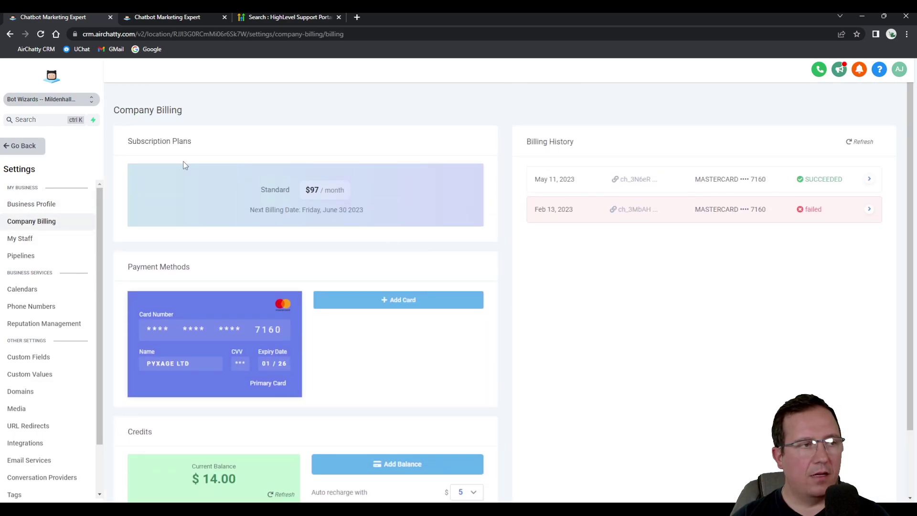
scroll(180, 350, "down", 2)
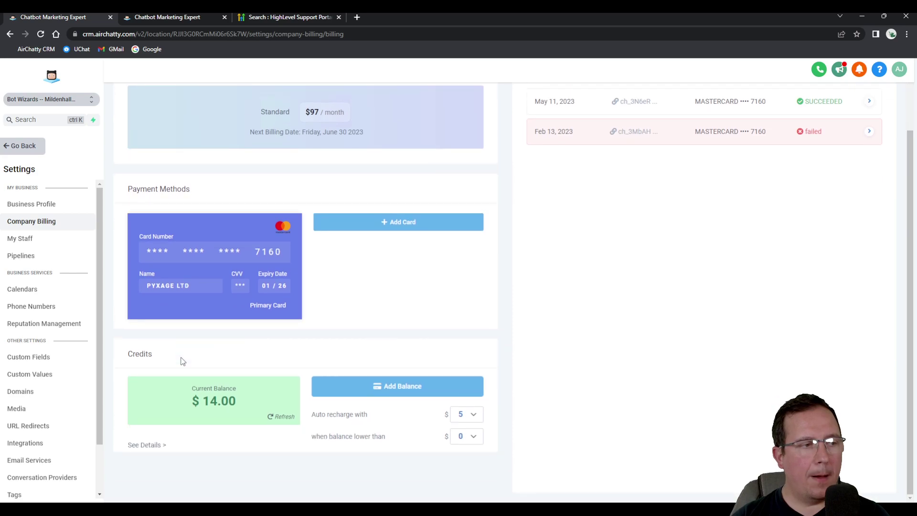
Step: Open the credit details and review the detailed transactions and the monthly summary
left_click(155, 449)
scroll(478, 241, "down", 5)
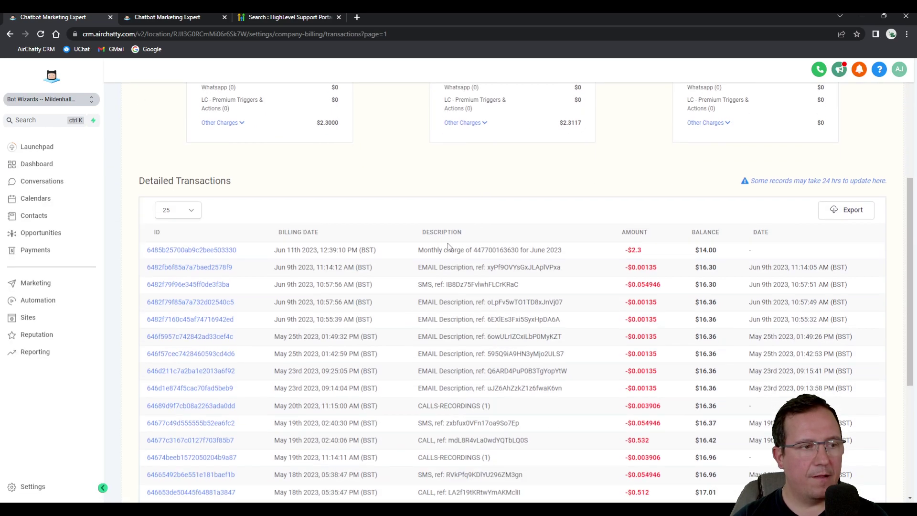
scroll(431, 230, "up", 3)
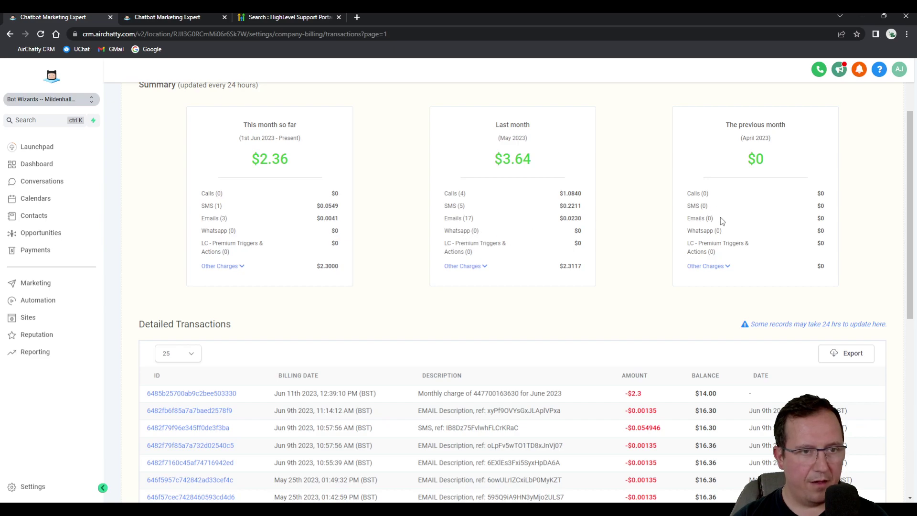
Step: Expand the Other Charges breakdown in the monthly summary and search the page for "AI"
left_click(231, 266)
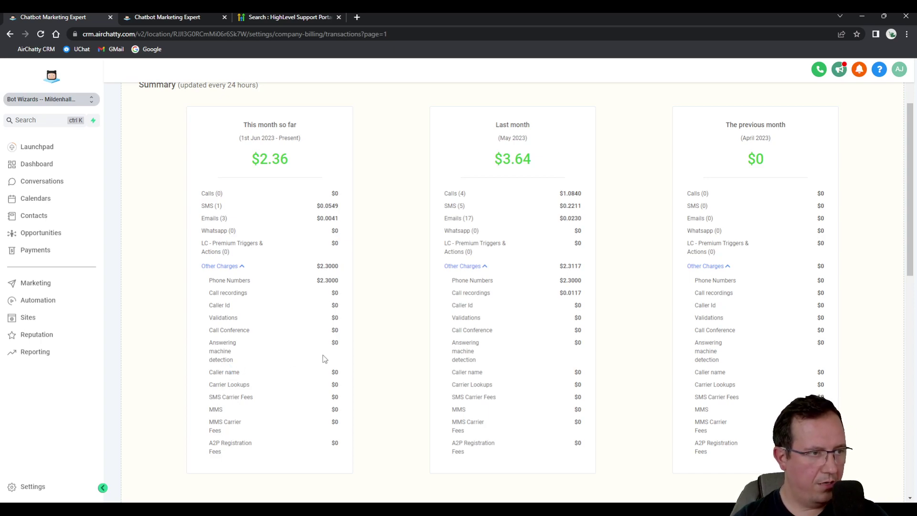
key("ctrl+f")
type("AI")
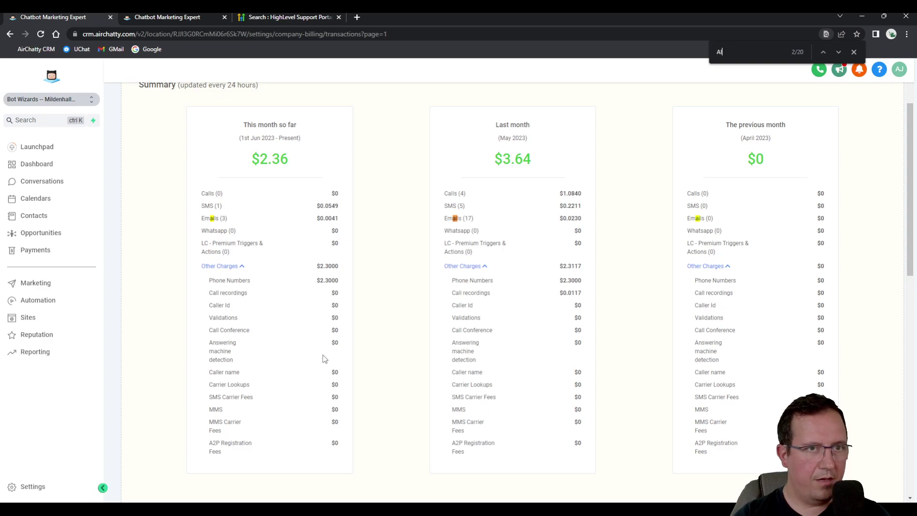
Step: Go through the matches for "AI" in the monthly summary and the detailed transactions
key("Return")
key("Return")
key("Return")
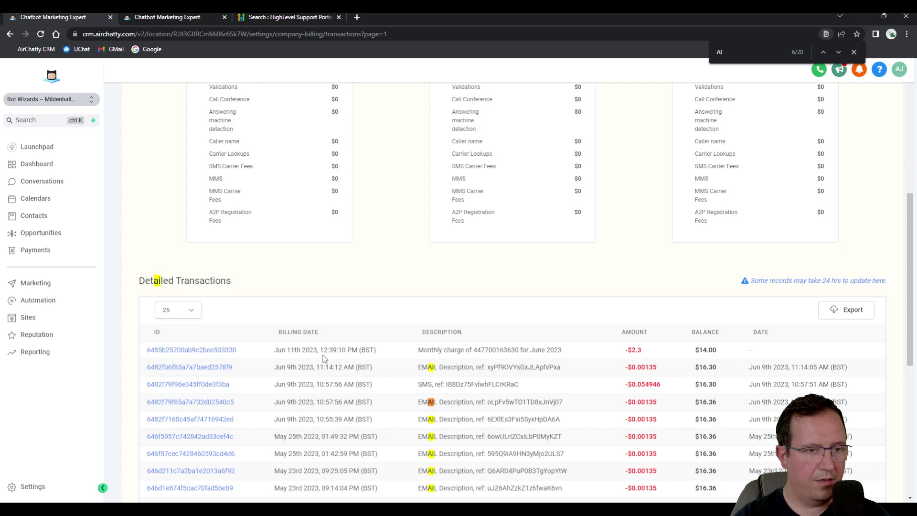
key("Return")
key("Return")
key("Return")
key("Return")
key("Return")
Step: Search the billing page for "content" and review the monthly summary charges
key("BackSpace")
key("BackSpace")
type("content")
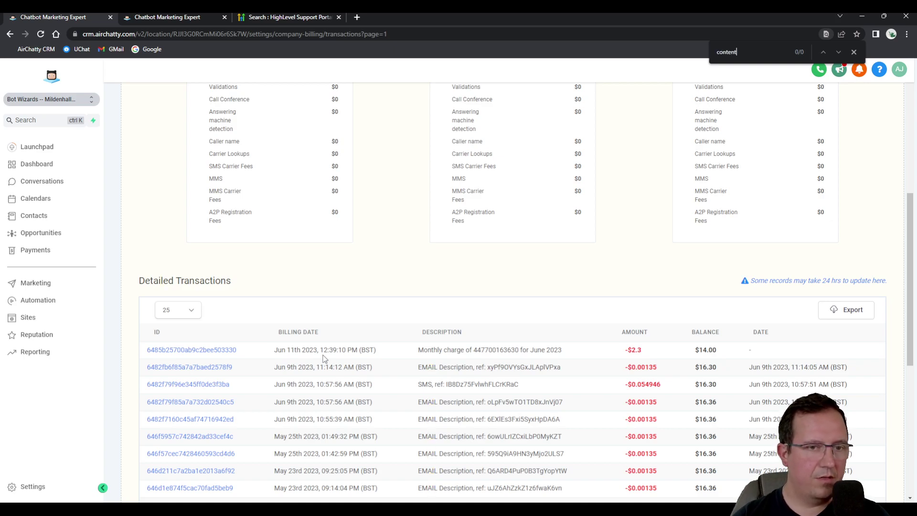
scroll(432, 250, "up", 7)
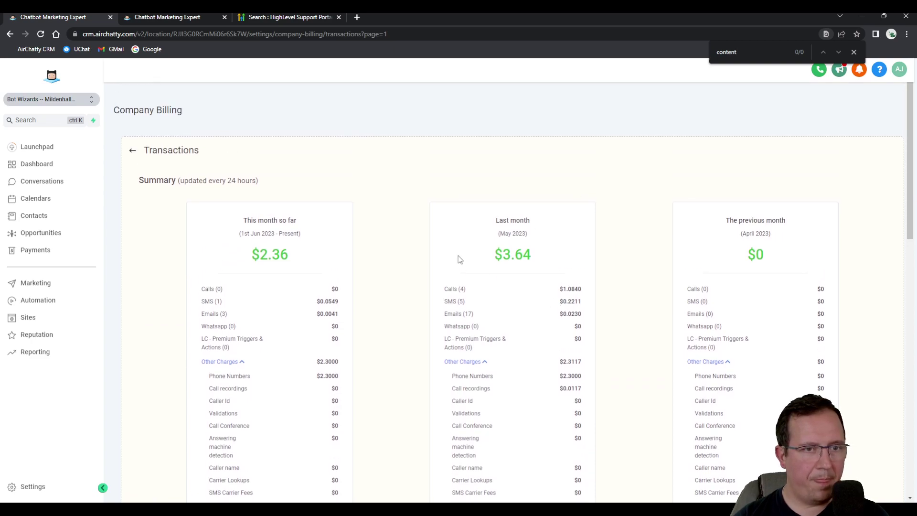
scroll(416, 268, "down", 2)
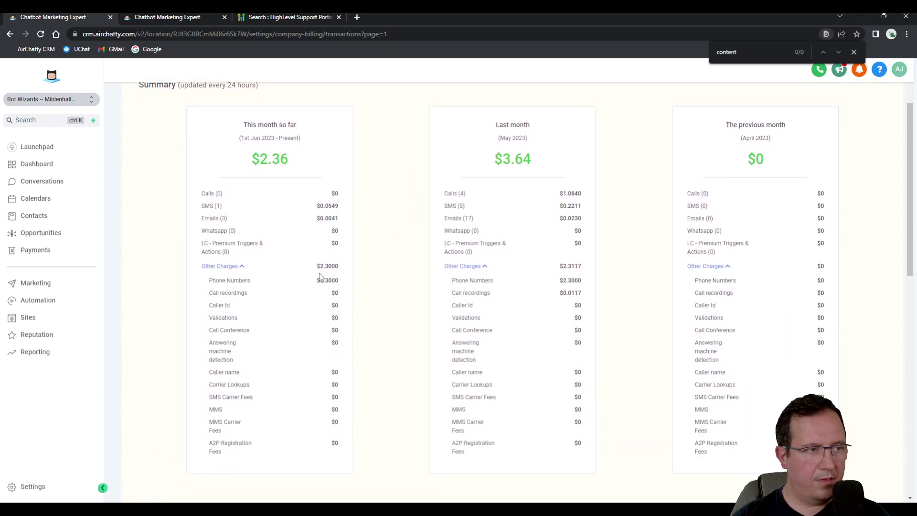
Step: Collapse the Other Charges breakdown and review the detailed transactions list with its note on record update times
left_click(239, 267)
scroll(252, 253, "down", 3)
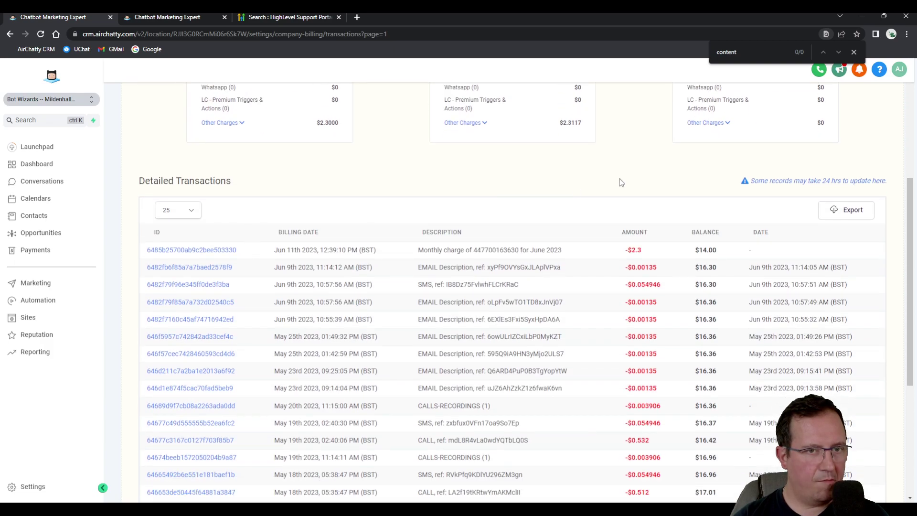
left_click_drag(764, 183, 907, 187)
left_click(758, 191)
scroll(580, 251, "down", 5)
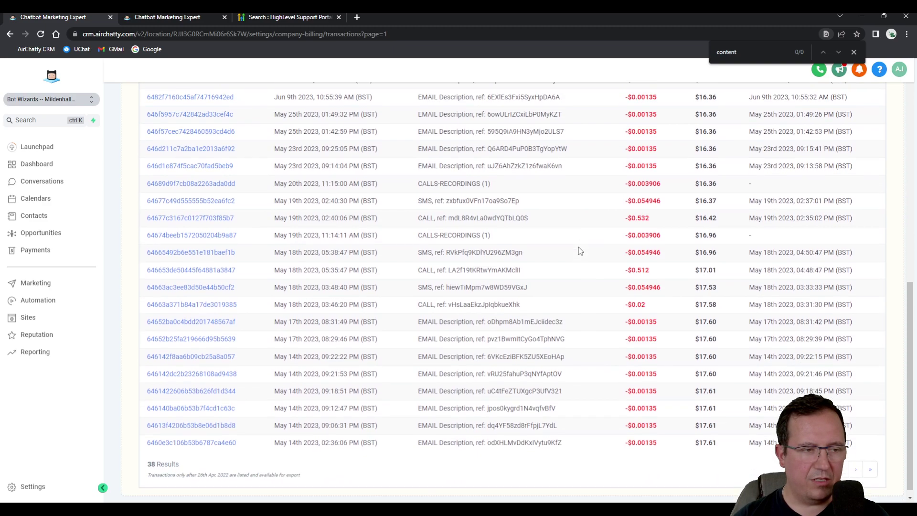
Step: Review the second page of detailed transactions, including the first monthly phone number charge, and return to the first page
scroll(545, 289, "up", 7)
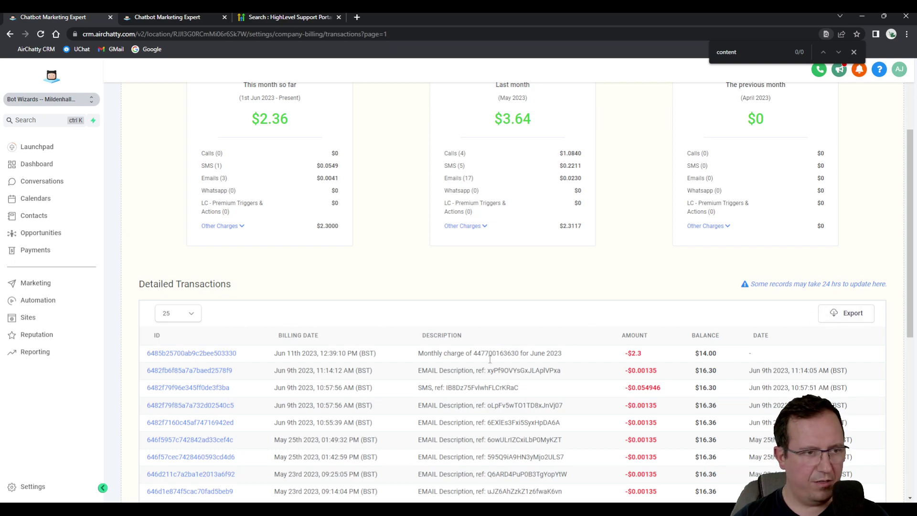
scroll(495, 359, "down", 7)
left_click(856, 460)
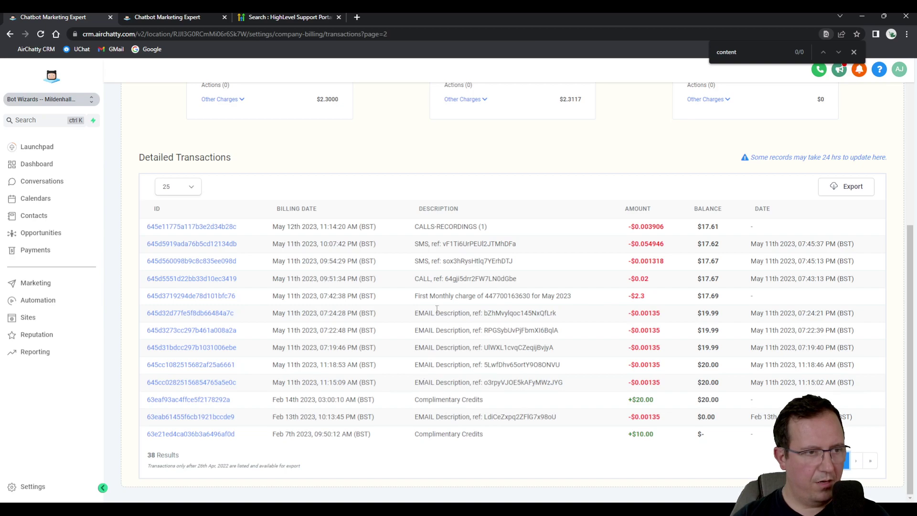
left_click_drag(419, 296, 466, 296)
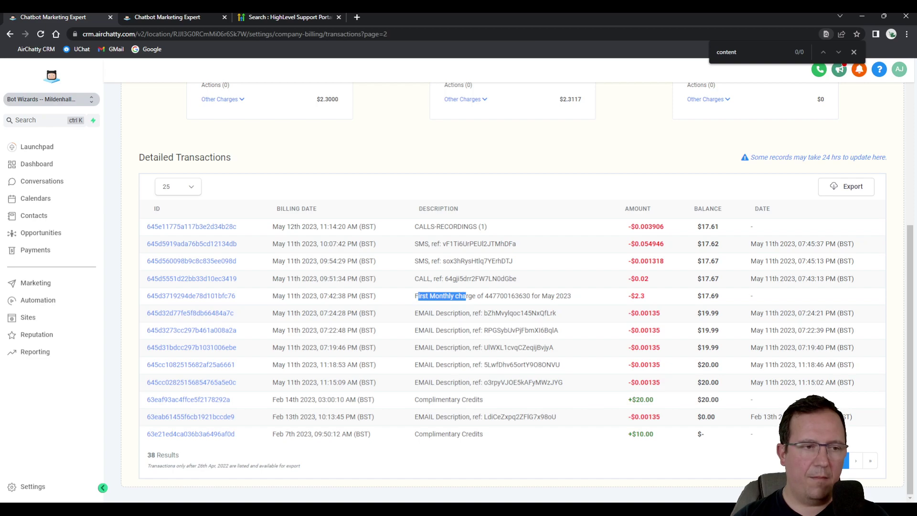
left_click(828, 461)
scroll(301, 269, "down", 4)
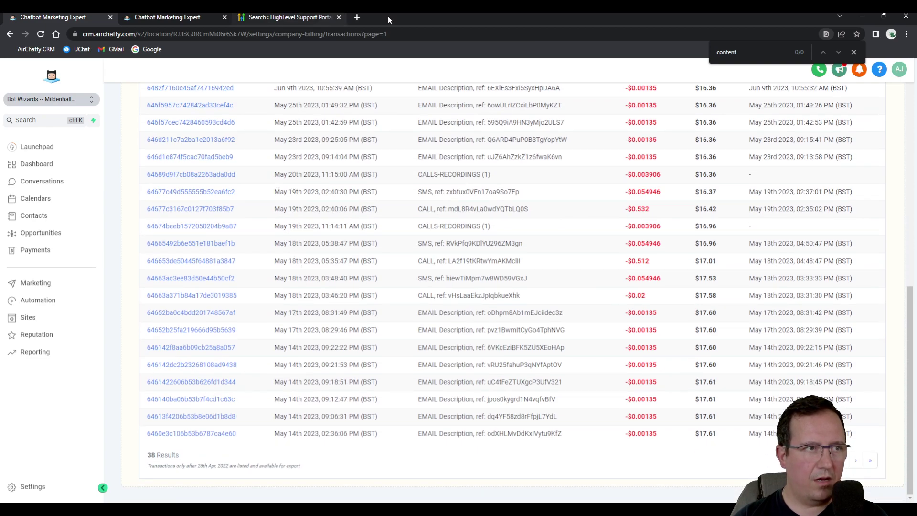
Step: Open a new browser tab and try to load uchat.com.au/crm
left_click(357, 17)
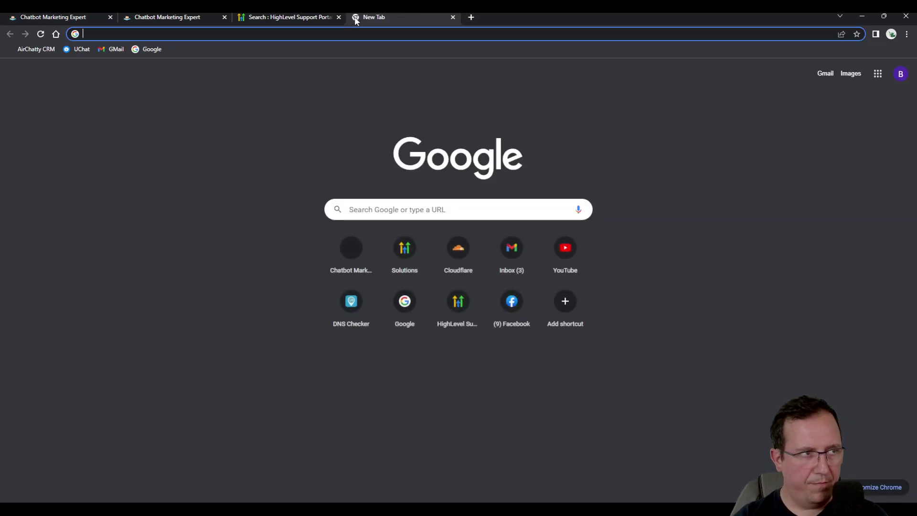
type("you")
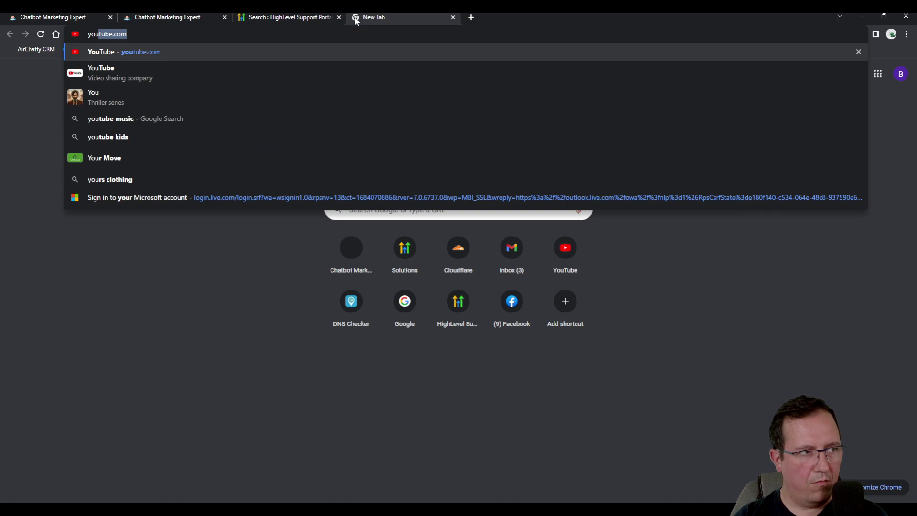
key("BackSpace")
key("BackSpace")
key("BackSpace")
key("BackSpace")
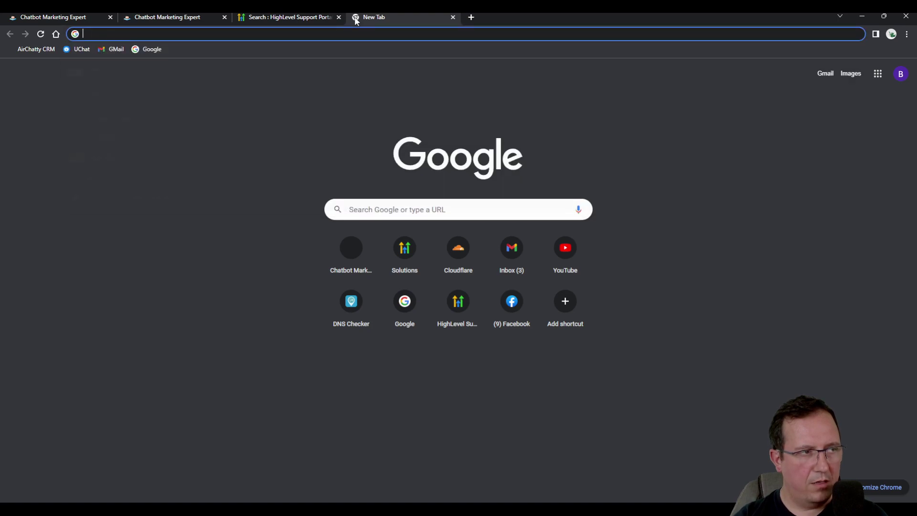
type("airchatty")
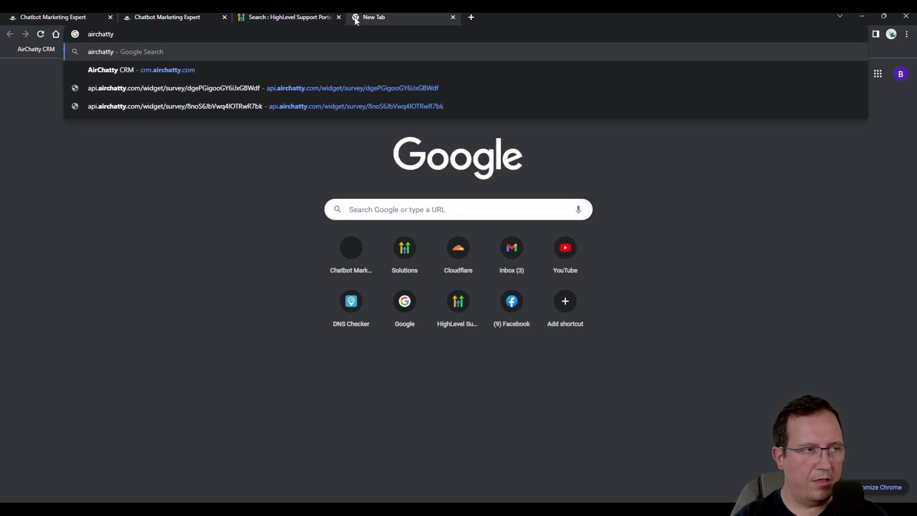
key("ctrl+a")
key("BackSpace")
type("uchat.com.au/crm")
key("Return")
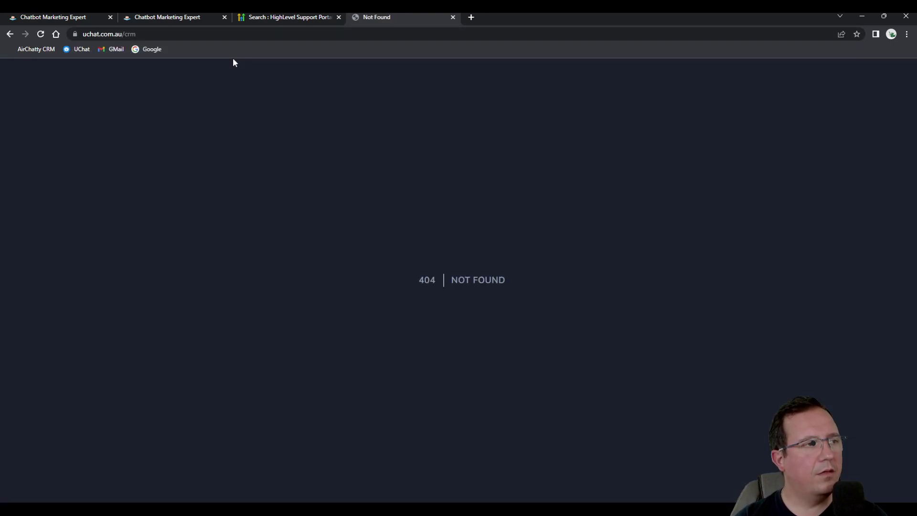
left_click(114, 35)
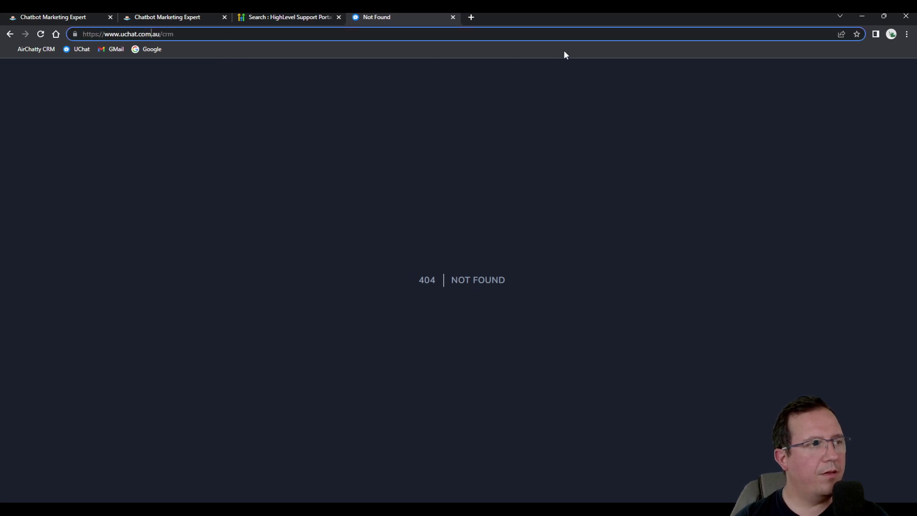
key("BackSpace")
key("BackSpace")
key("BackSpace")
key("BackSpace")
key("Delete")
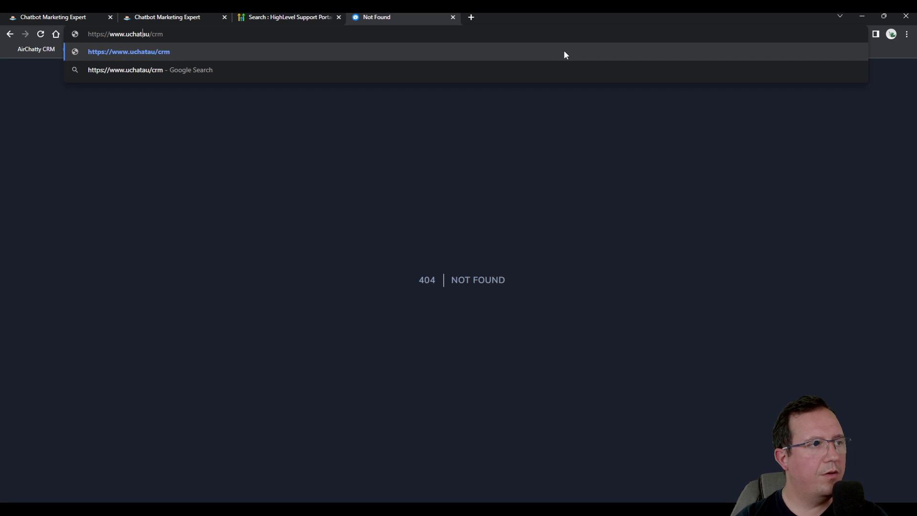
key("Return")
left_click(118, 35)
left_click(145, 34)
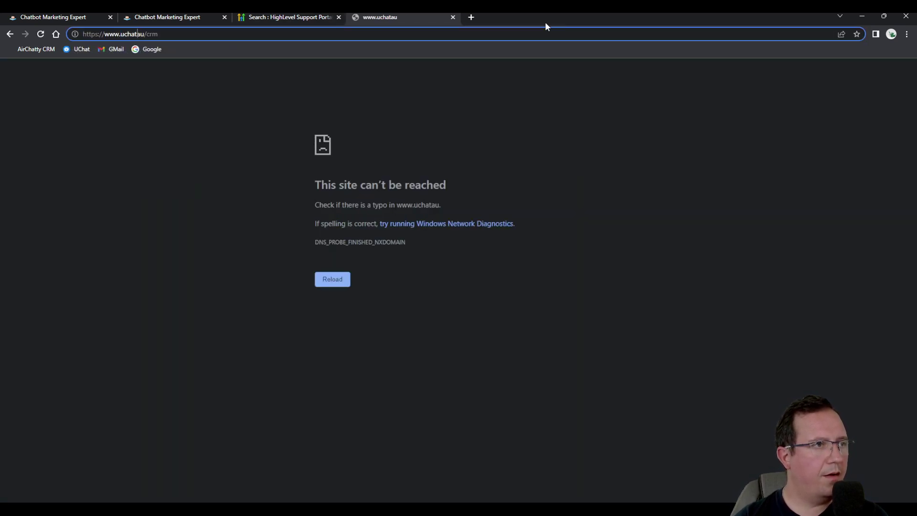
key("Delete")
type(".")
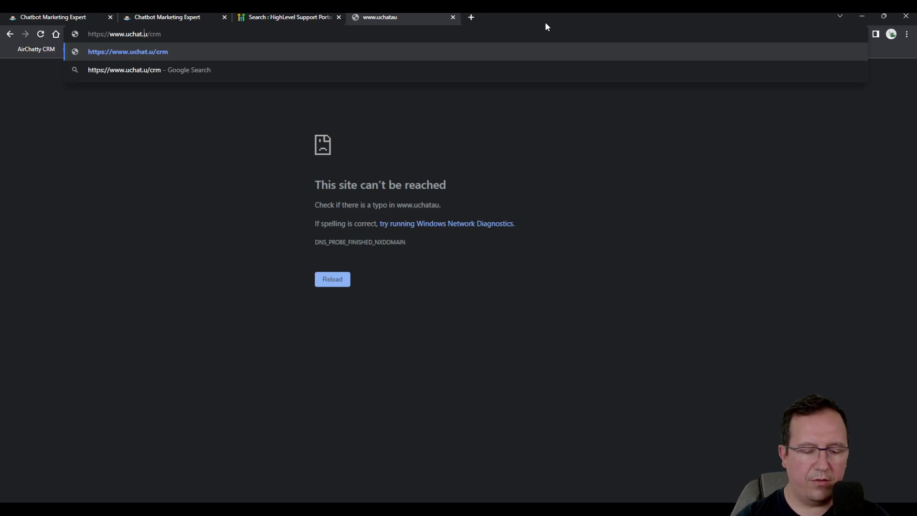
type("a")
key("Return")
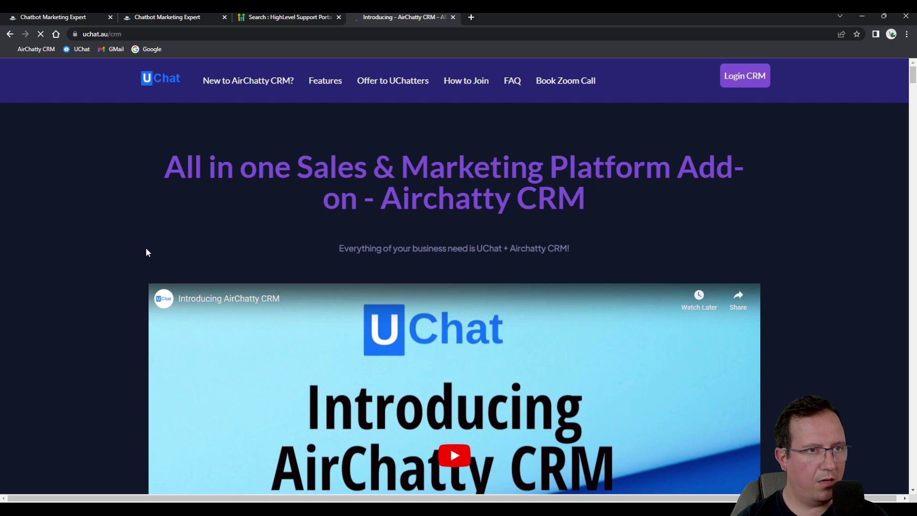
Step: Look through the AirChatty CRM page's offers, plan features and testimonials down to the frequently asked questions
scroll(90, 248, "down", 20)
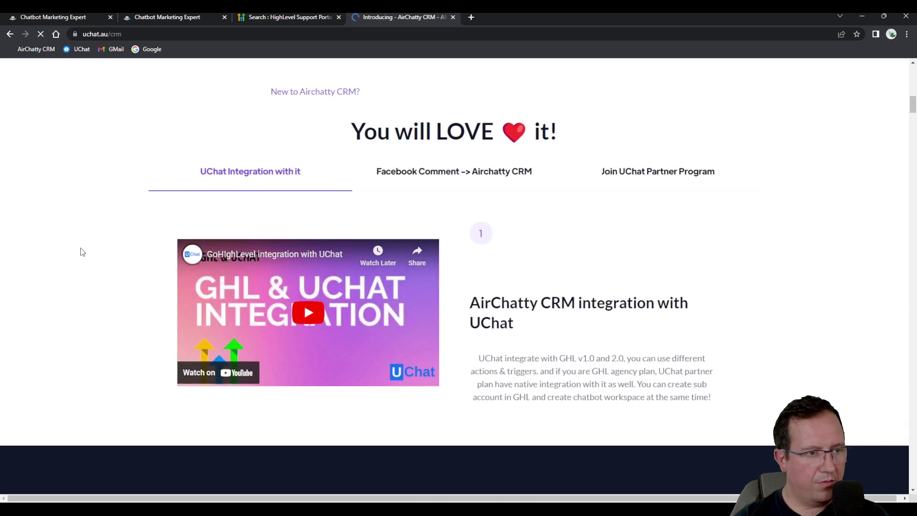
scroll(79, 248, "down", 3)
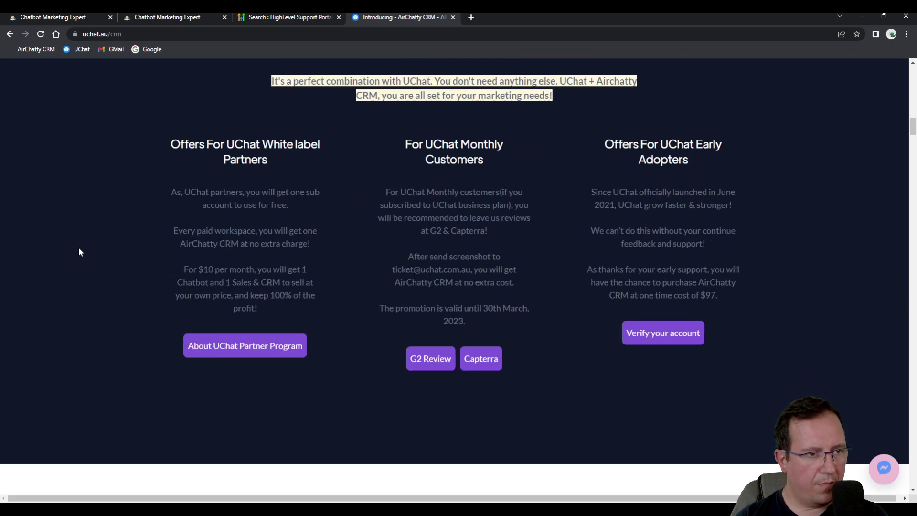
scroll(79, 247, "down", 18)
scroll(78, 254, "down", 20)
scroll(81, 253, "down", 20)
scroll(80, 252, "down", 20)
scroll(79, 248, "down", 11)
scroll(79, 248, "up", 3)
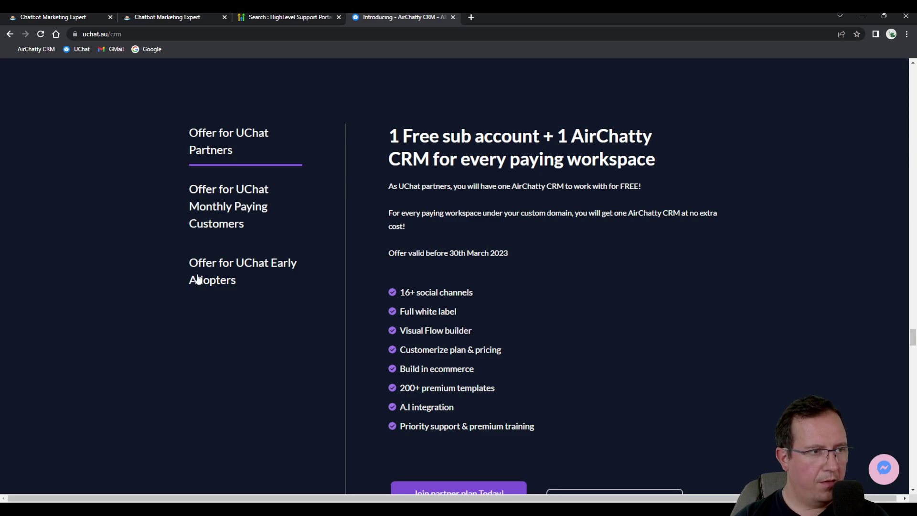
scroll(153, 302, "down", 5)
scroll(152, 300, "down", 13)
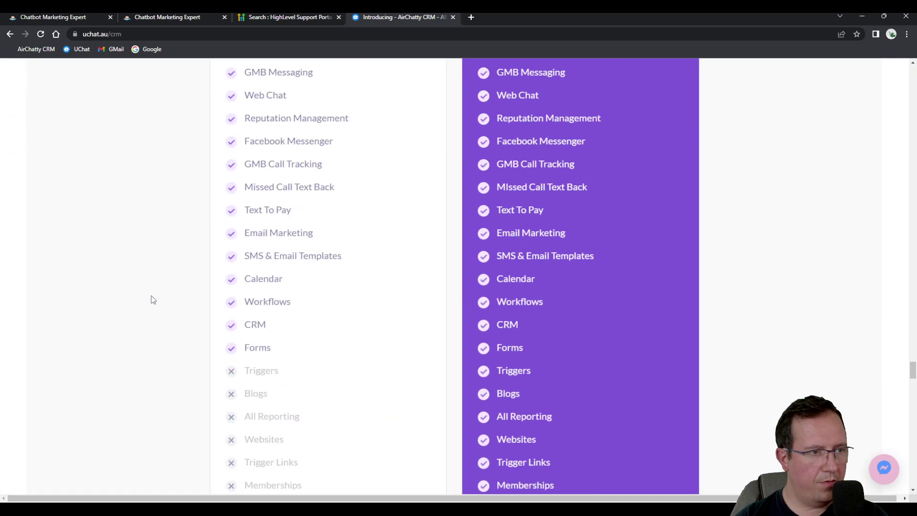
scroll(153, 299, "down", 20)
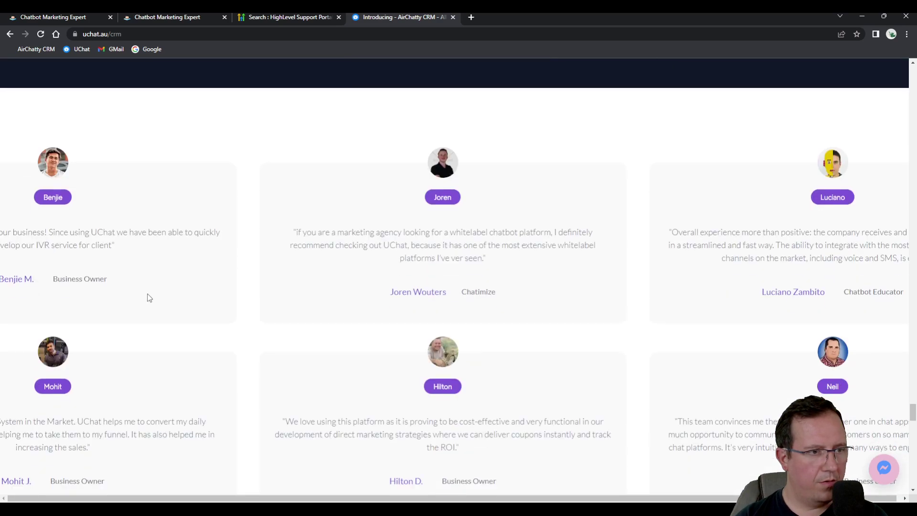
scroll(149, 297, "down", 16)
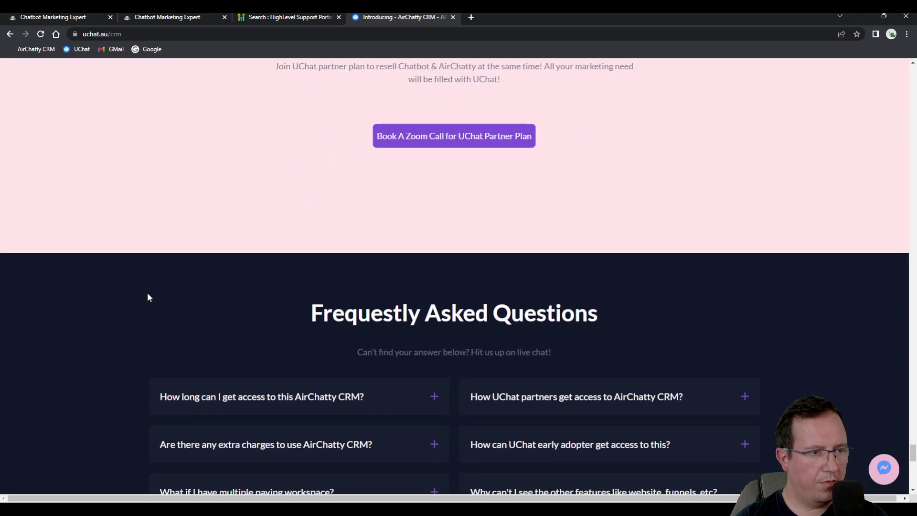
Step: Expand the question about extra charges for using AirChatty CRM and review the email, SMS and call rates
scroll(148, 297, "down", 5)
scroll(191, 238, "up", 2)
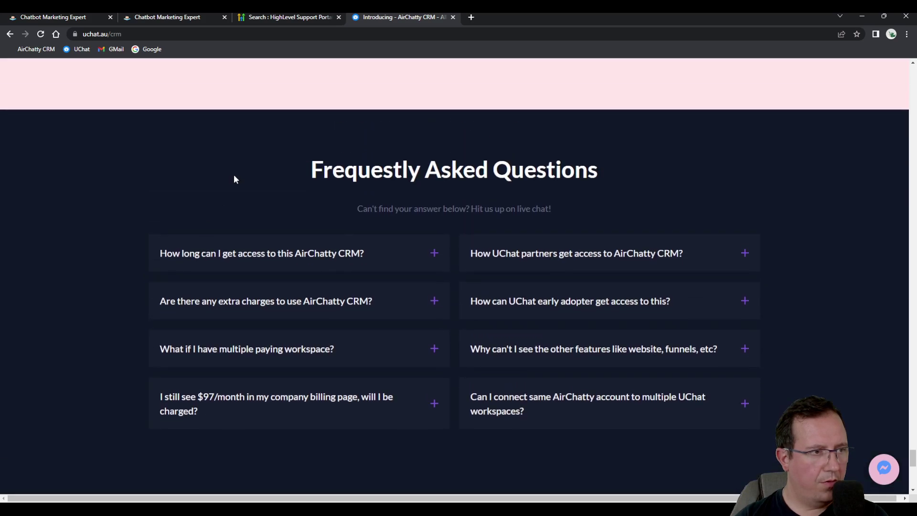
left_click(238, 307)
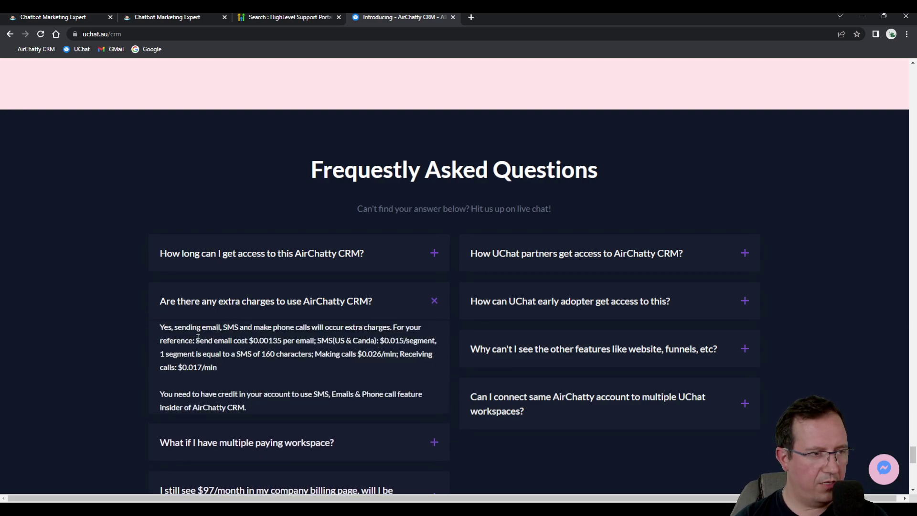
left_click_drag(254, 340, 296, 340)
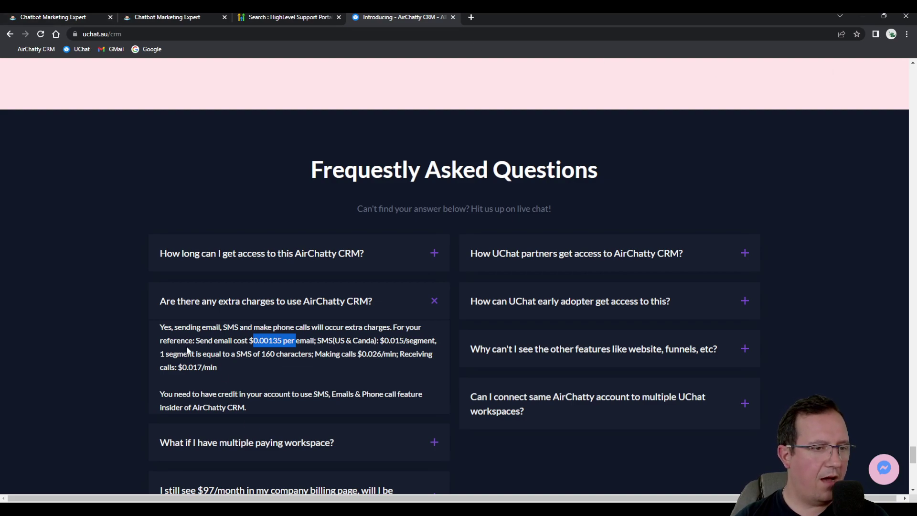
left_click(148, 319)
scroll(320, 329, "down", 2)
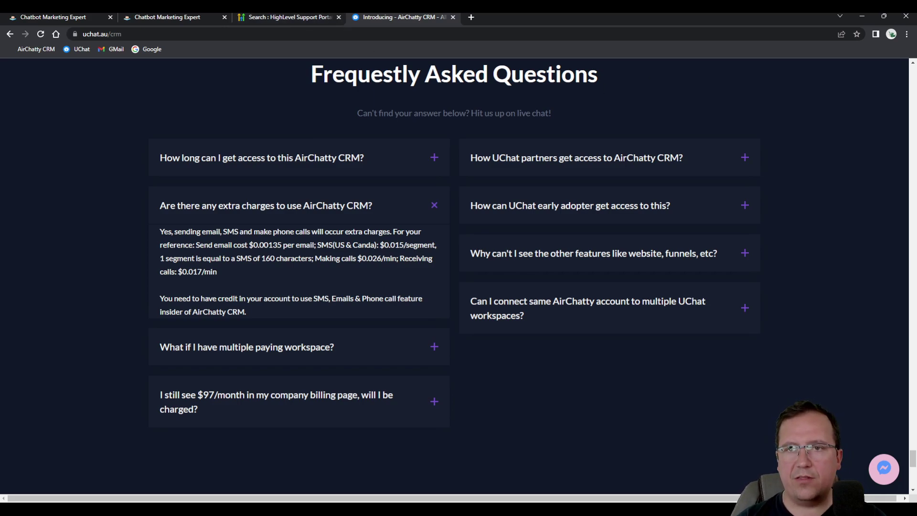
Step: Return to the CRM page builder and select the hero section
left_click(161, 15)
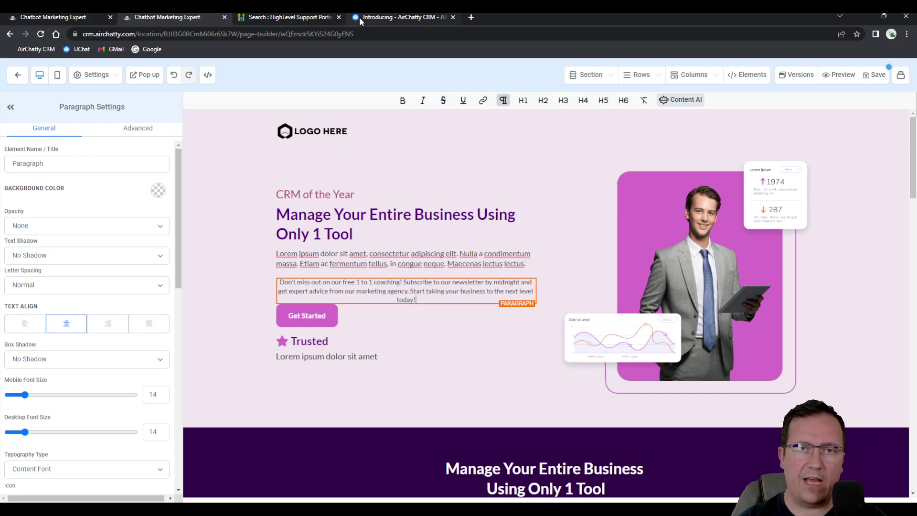
left_click(858, 184)
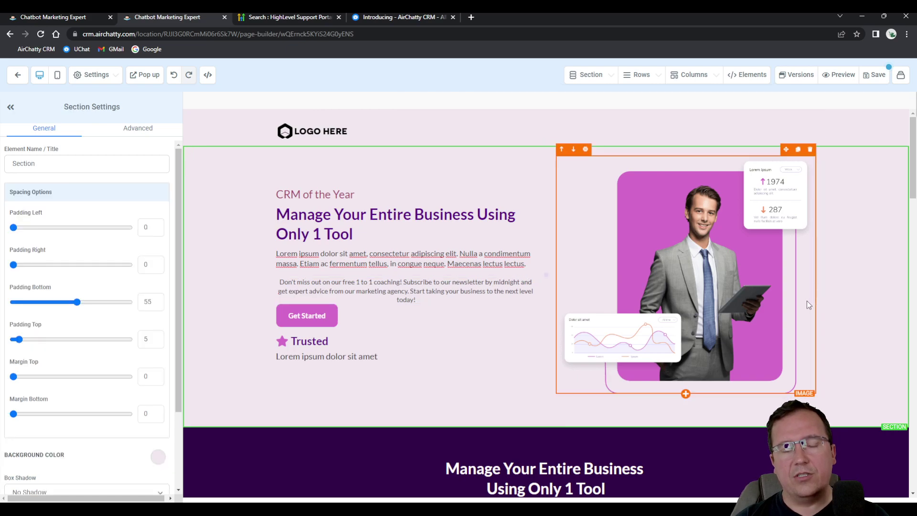